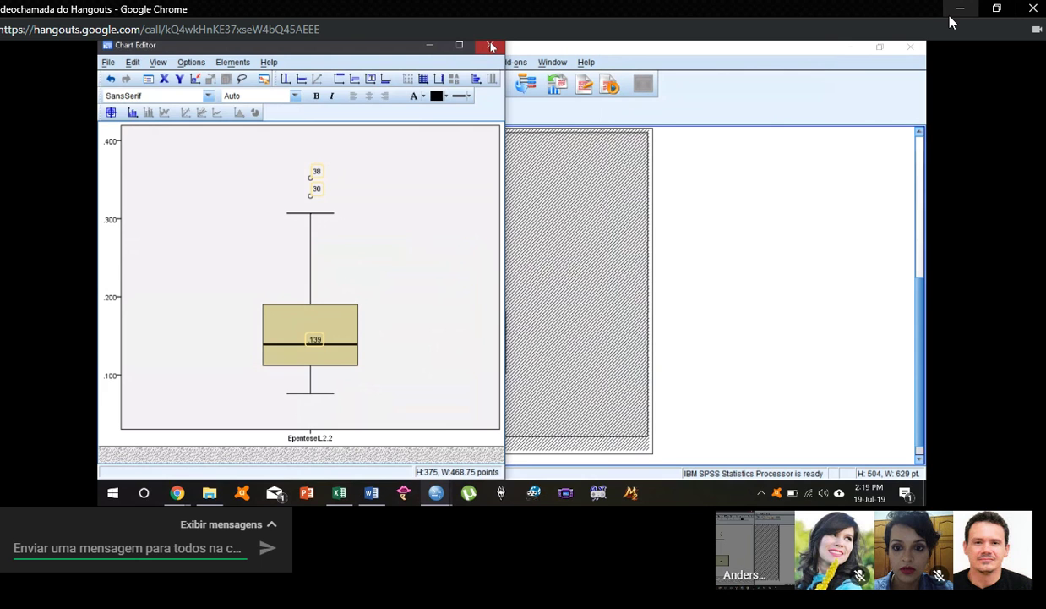
# Step: Return to the SPSS data editor and clear all values in the EpenteseIL2.2 column
pyautogui.moveTo(436, 492)
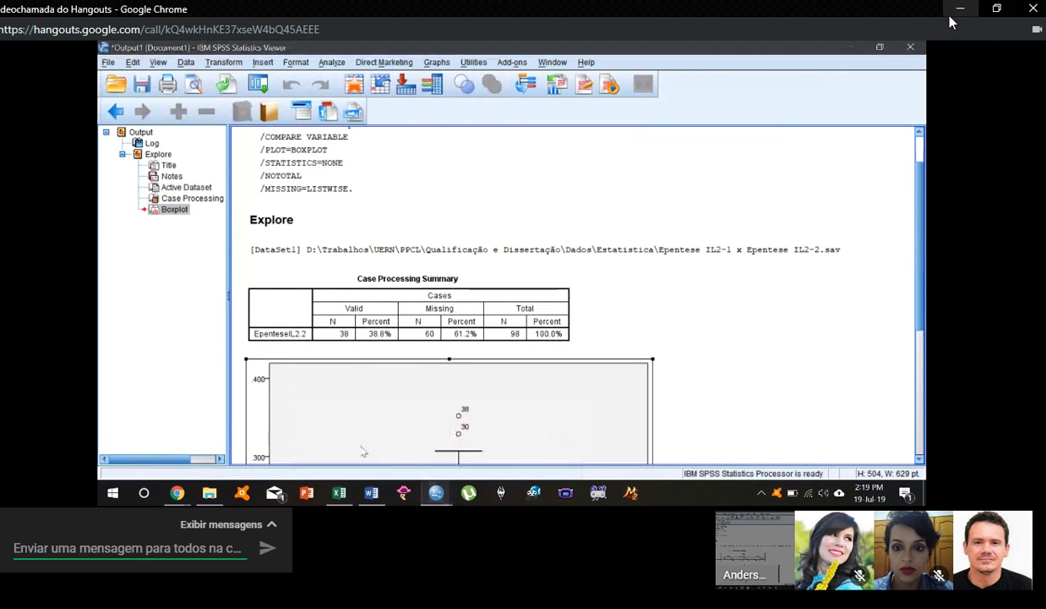
pyautogui.click(507, 435)
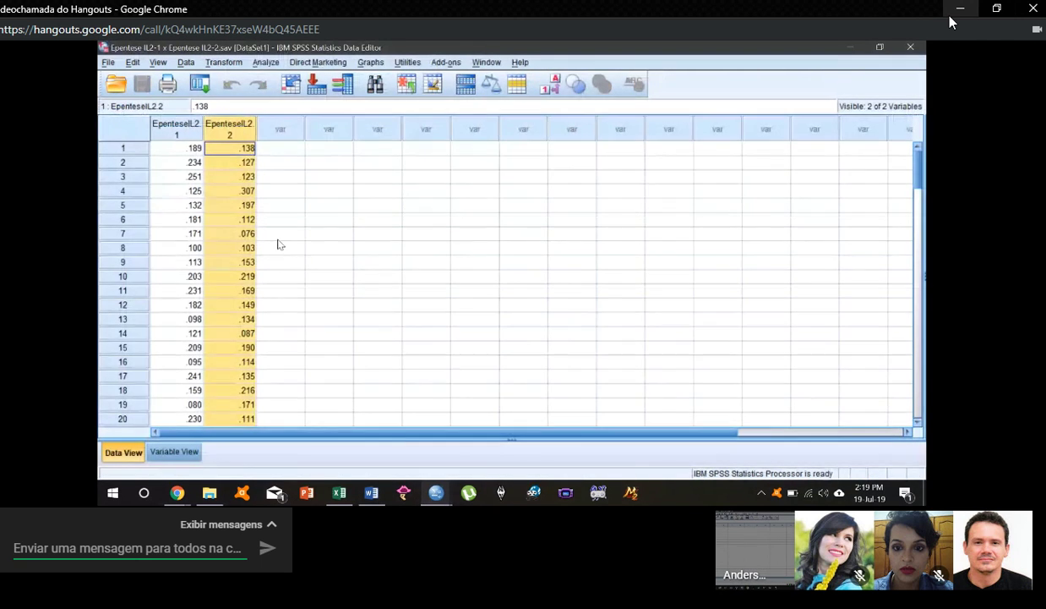
pyautogui.press('Delete')
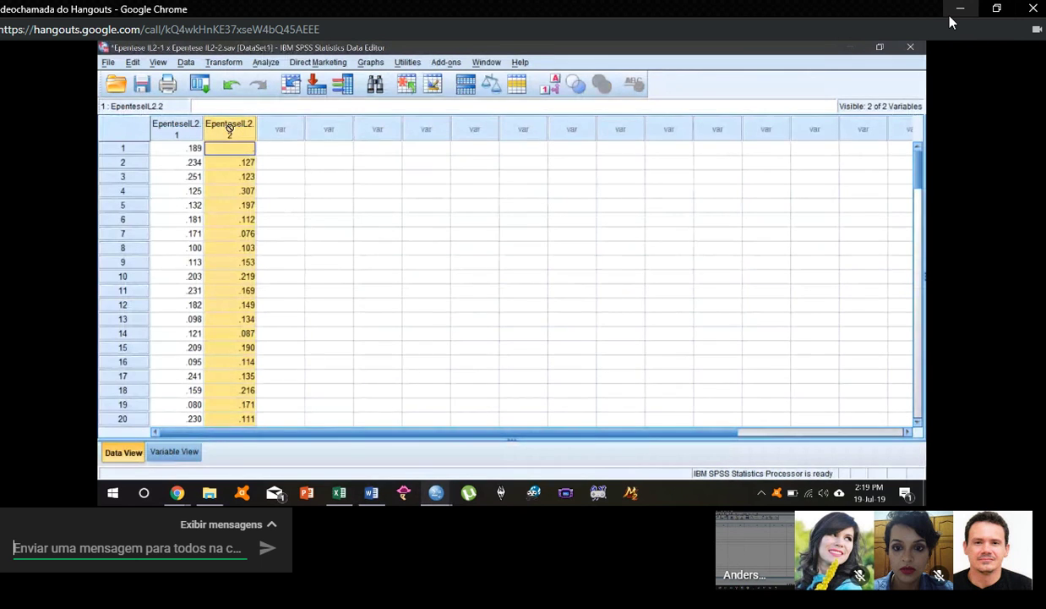
pyautogui.click(243, 150)
pyautogui.press('Down')
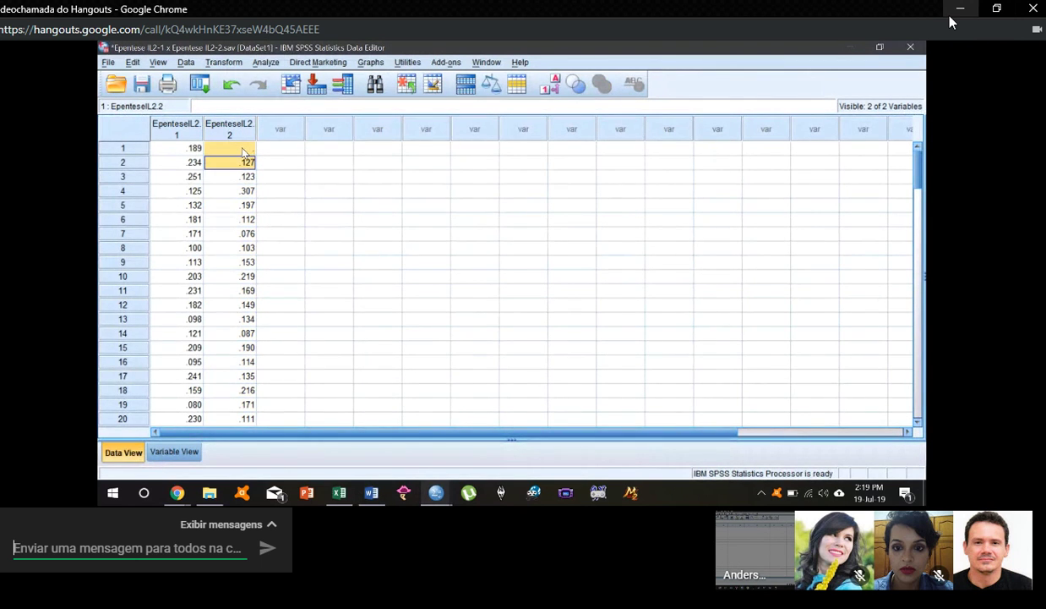
pyautogui.hotkey('shift', 'Down')
pyautogui.hotkey('shift', 'Down')
pyautogui.hotkey('shift', 'Down')
pyautogui.hotkey('shift', 'Down')
pyautogui.hotkey('shift', 'Down')
pyautogui.hotkey('shift', 'Down')
pyautogui.hotkey('shift', 'Down')
pyautogui.hotkey('shift', 'Down')
pyautogui.hotkey('shift', 'Down')
pyautogui.hotkey('shift', 'Down')
pyautogui.hotkey('shift', 'Down')
pyautogui.hotkey('shift', 'Down')
pyautogui.hotkey('shift', 'Down')
pyautogui.hotkey('shift', 'Down')
pyautogui.hotkey('shift', 'Down')
pyautogui.hotkey('shift', 'Down')
pyautogui.hotkey('shift', 'Down')
pyautogui.hotkey('shift', 'Down')
pyautogui.hotkey('shift', 'Down')
pyautogui.hotkey('shift', 'Down')
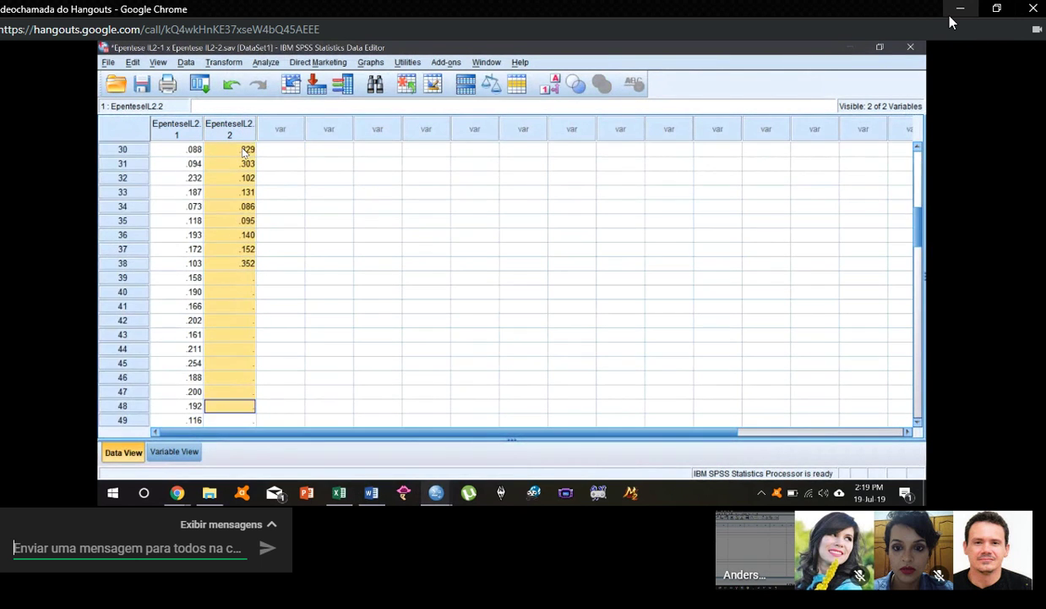
pyautogui.hotkey('shift', 'Up')
pyautogui.hotkey('shift', 'Up')
pyautogui.hotkey('shift', 'Up')
pyautogui.hotkey('shift', 'Up')
pyautogui.hotkey('shift', 'Up')
pyautogui.hotkey('shift', 'Up')
pyautogui.hotkey('shift', 'Up')
pyautogui.hotkey('shift', 'Up')
pyautogui.hotkey('shift', 'Up')
pyautogui.hotkey('shift', 'Up')
pyautogui.press('Delete')
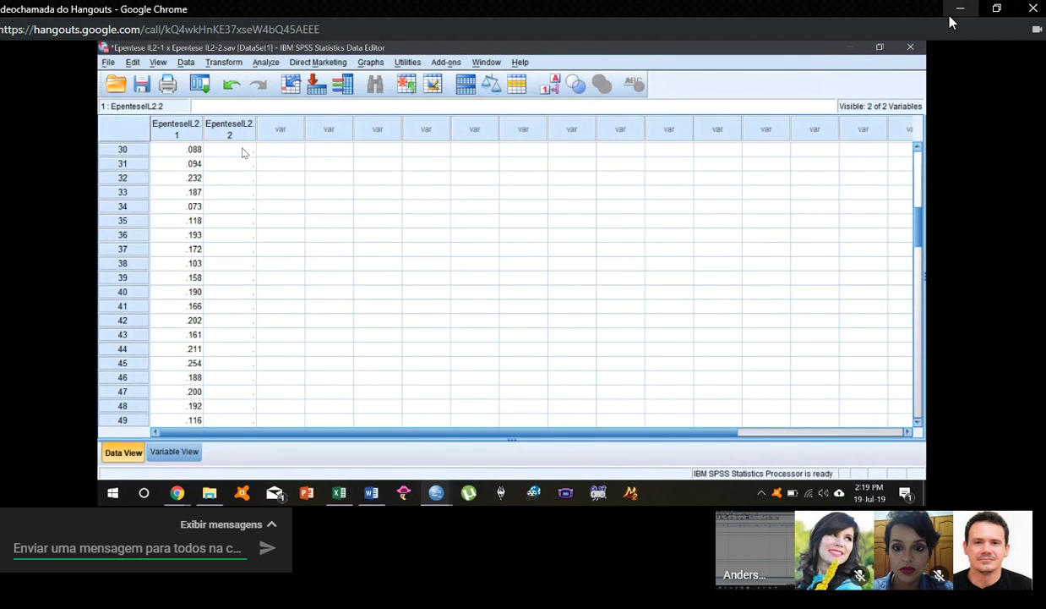
# Step: Switch to Excel, copy the EpenteseIL2-2 values in D2:D39, and return to row 30 of the EpenteseIL2.2 column in SPSS
pyautogui.hotkey('alt', 'Tab')
pyautogui.hotkey('alt', 'Tab')
pyautogui.hotkey('alt', 'Tab')
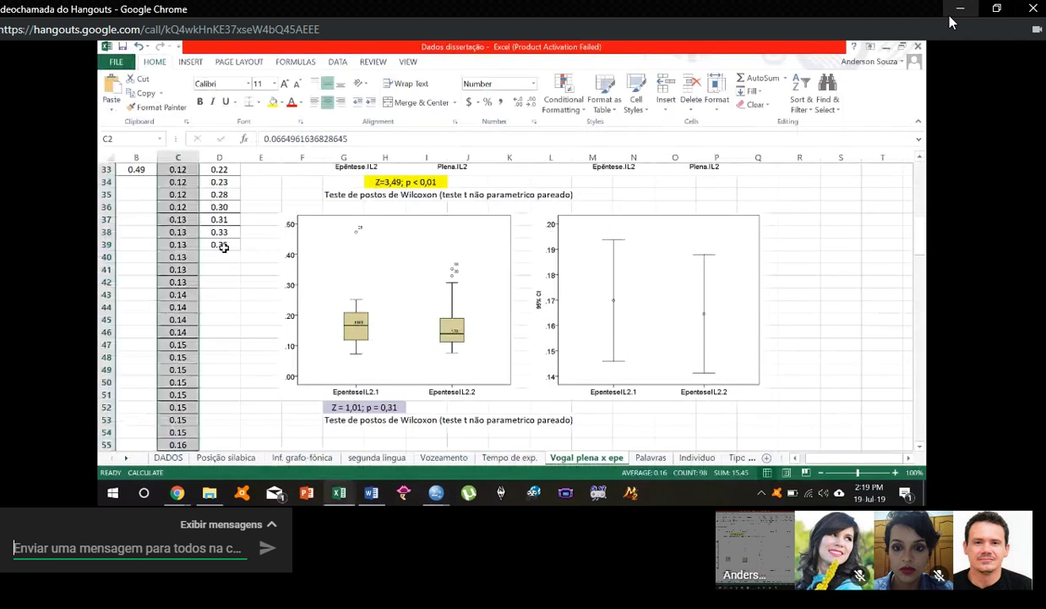
pyautogui.moveTo(224, 245); pyautogui.dragTo(220, 245)
pyautogui.hotkey('ctrl', 'c')
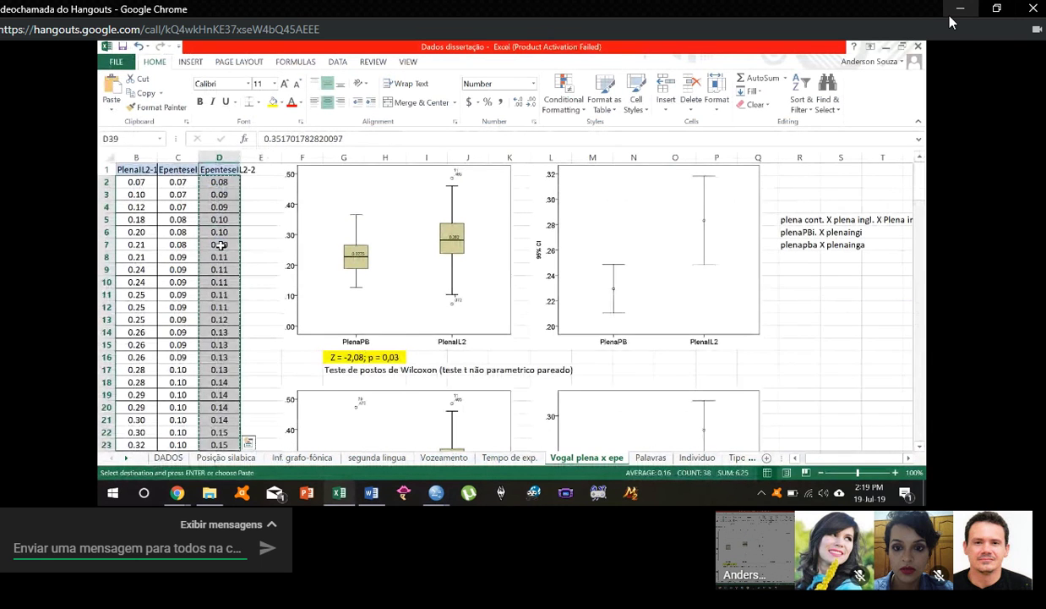
pyautogui.hotkey('alt', 'Tab')
pyautogui.click(236, 150)
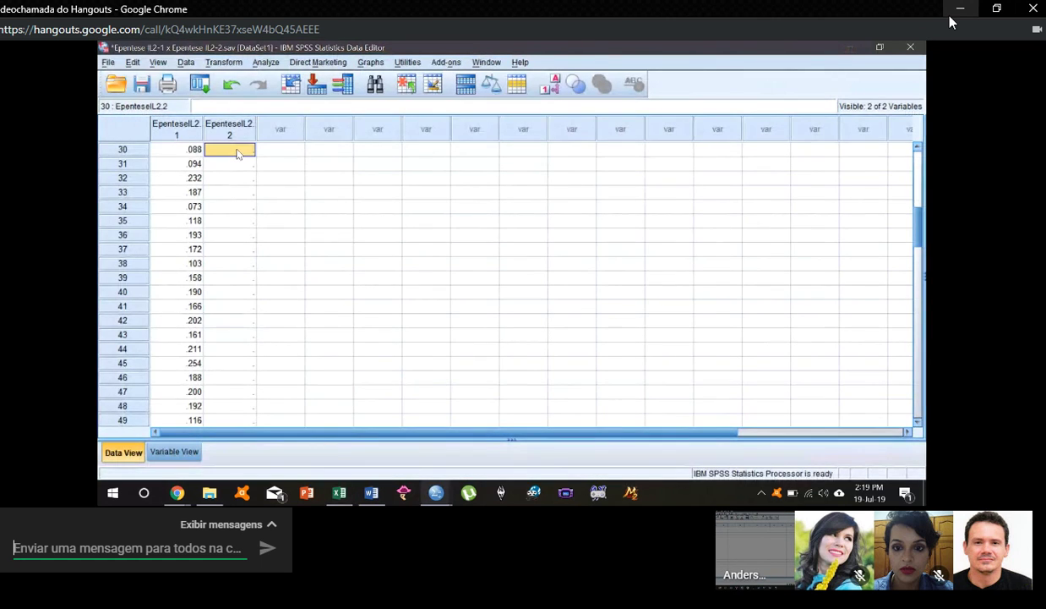
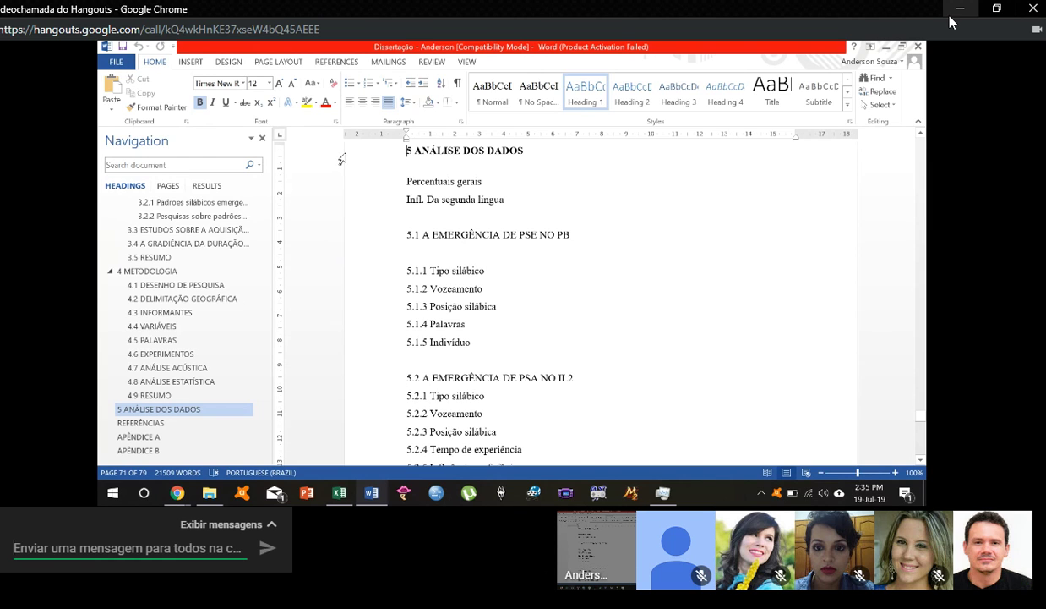
# Step: Switch to the Excel workbook and review the data and plots on the Vogal plena x epe sheet
pyautogui.click(350, 494)
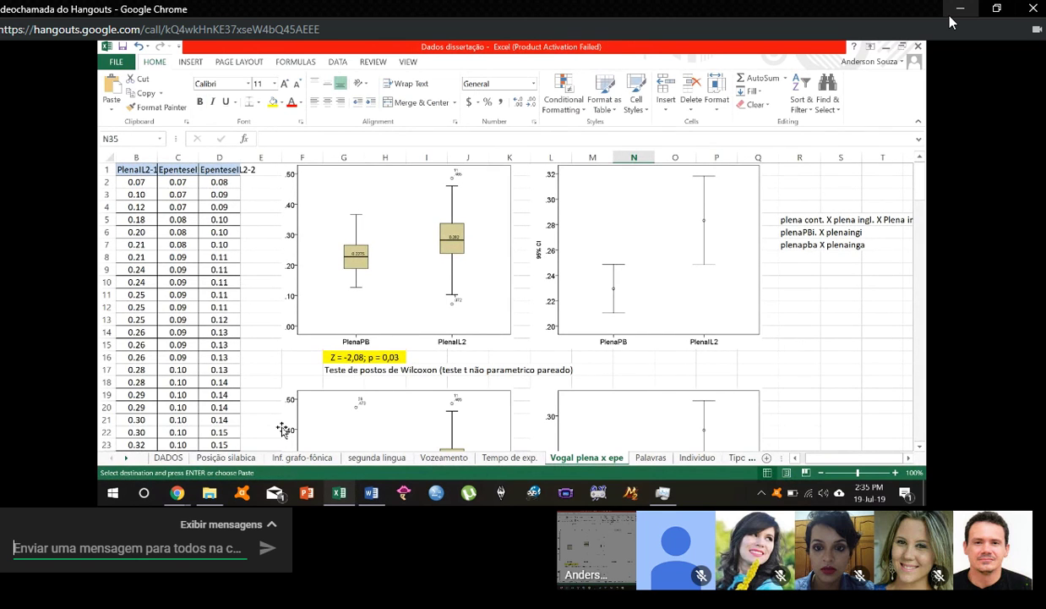
pyautogui.scroll(-2, 302, 338)
pyautogui.scroll(2, 305, 328)
pyautogui.moveTo(380, 542)
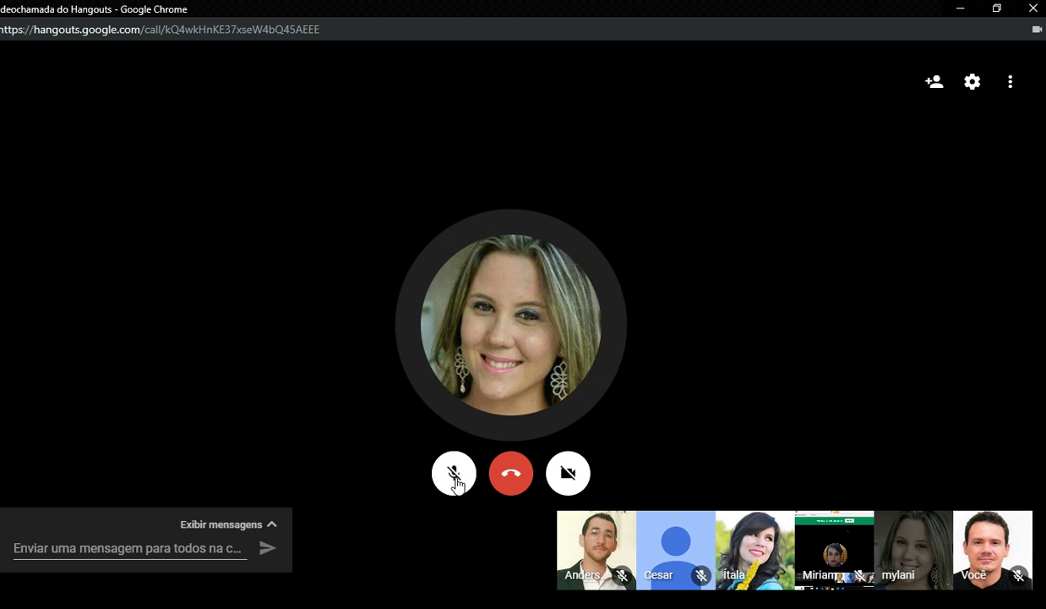
# Step: Unmute the microphone in the Hangouts call and bring the participant's shared screen into the main view
pyautogui.click(454, 479)
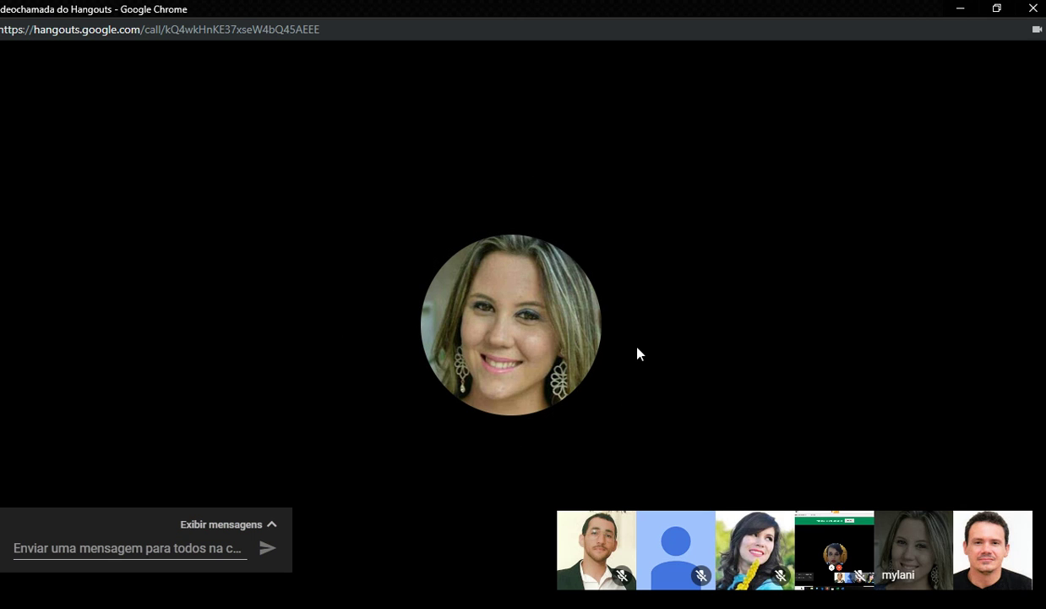
pyautogui.click(825, 551)
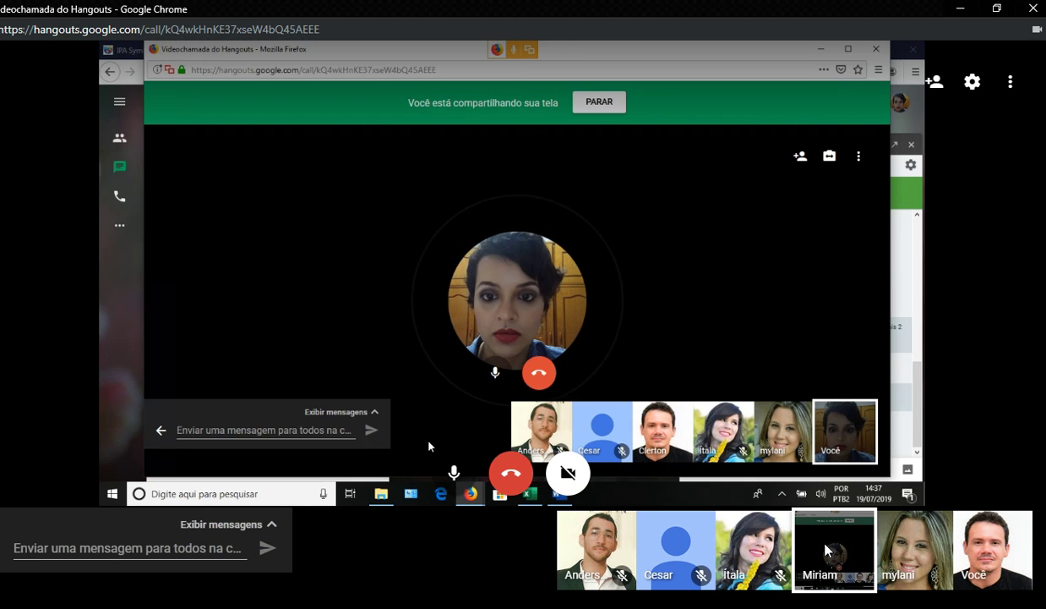
# Step: Raise the computer's audio volume by four steps and lower it by one
pyautogui.press('XF86AudioRaiseVolume')
pyautogui.press('XF86AudioRaiseVolume')
pyautogui.press('XF86AudioRaiseVolume')
pyautogui.press('XF86AudioRaiseVolume')
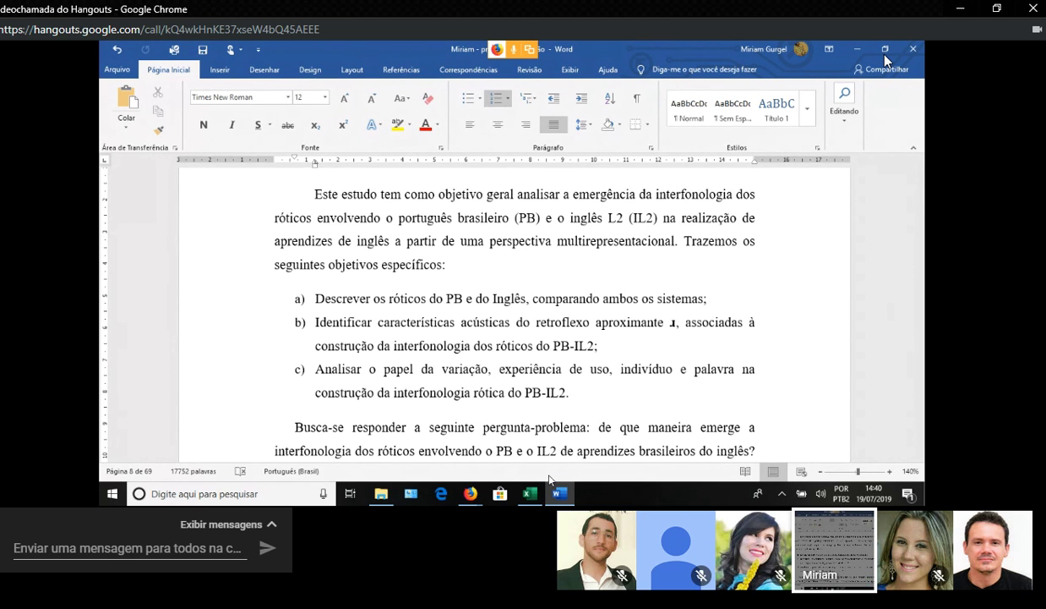
pyautogui.press('XF86AudioLowerVolume')
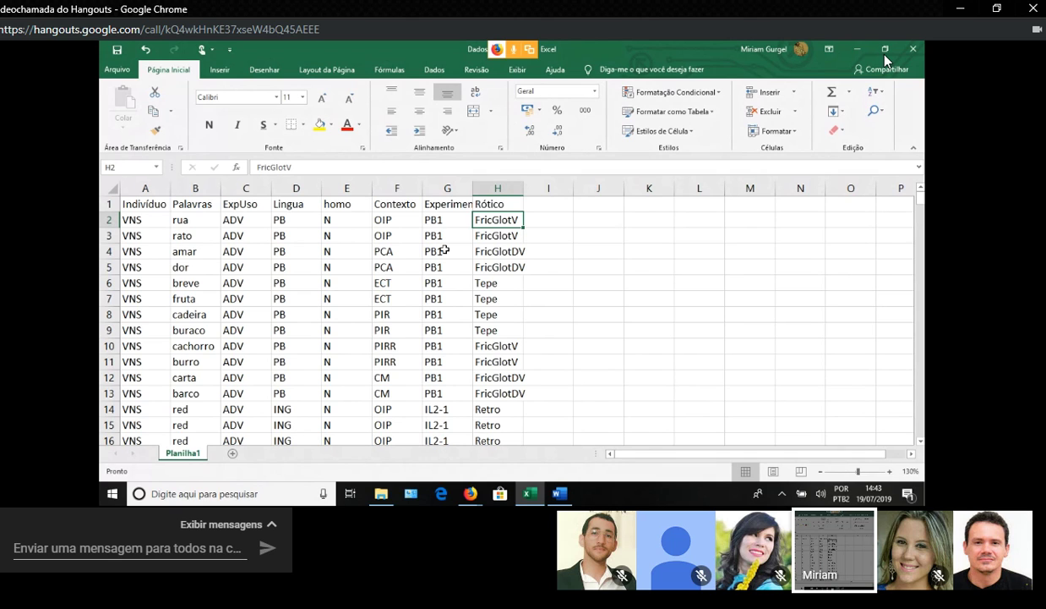
# Step: Turn on filtering for the header row A1:H1, from Indivíduo to Rótico
pyautogui.click(507, 249)
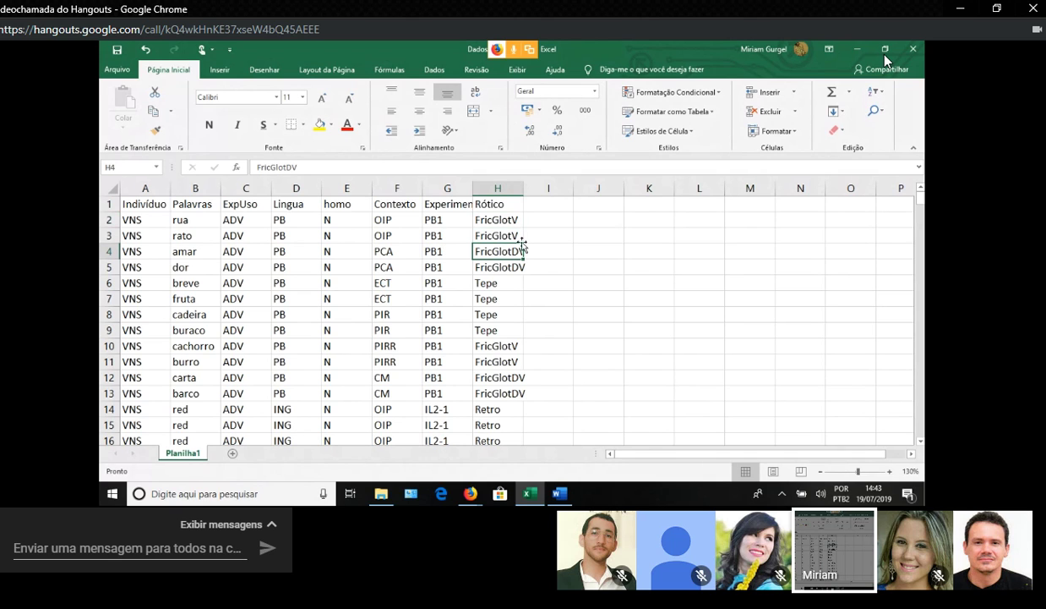
pyautogui.click(148, 223)
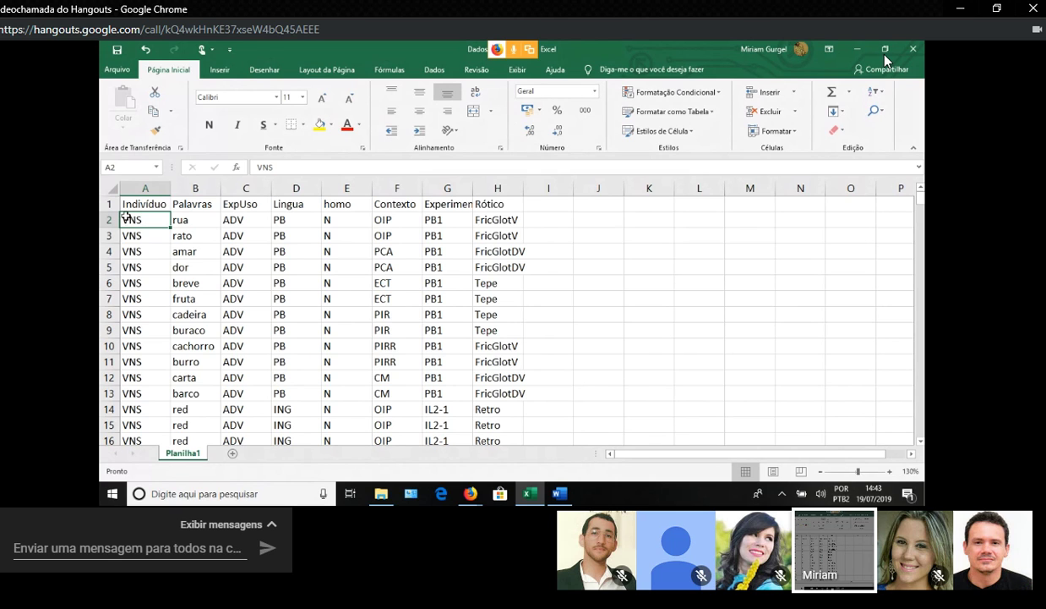
pyautogui.moveTo(127, 203); pyautogui.dragTo(510, 206)
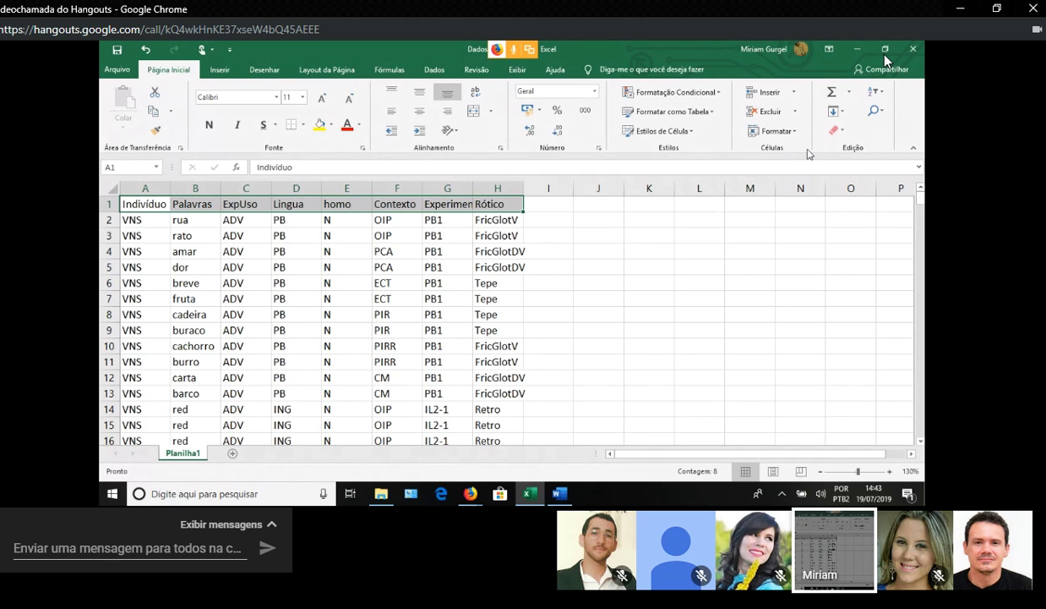
pyautogui.click(879, 92)
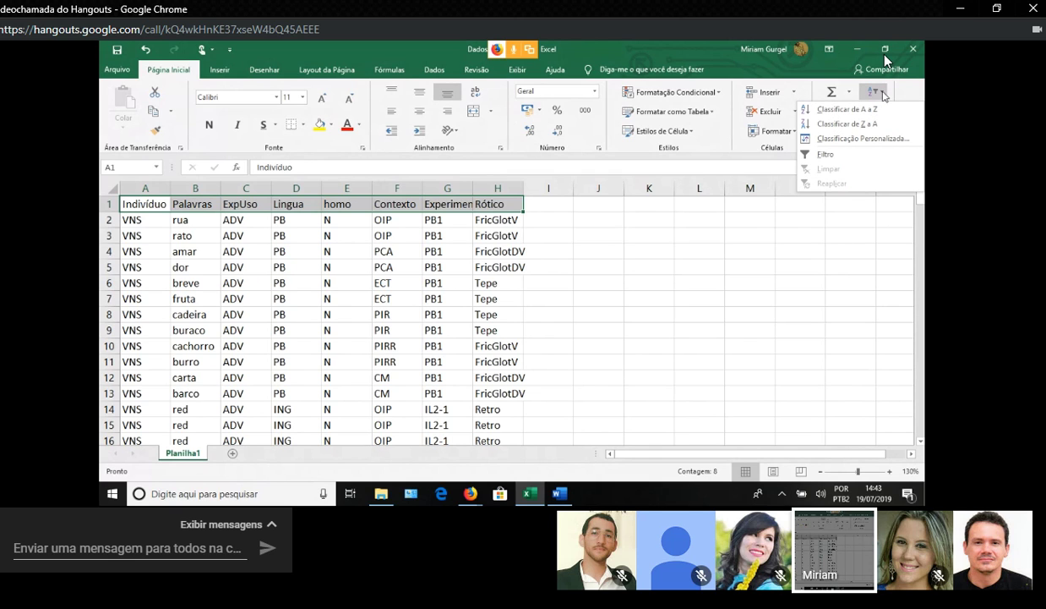
pyautogui.click(845, 152)
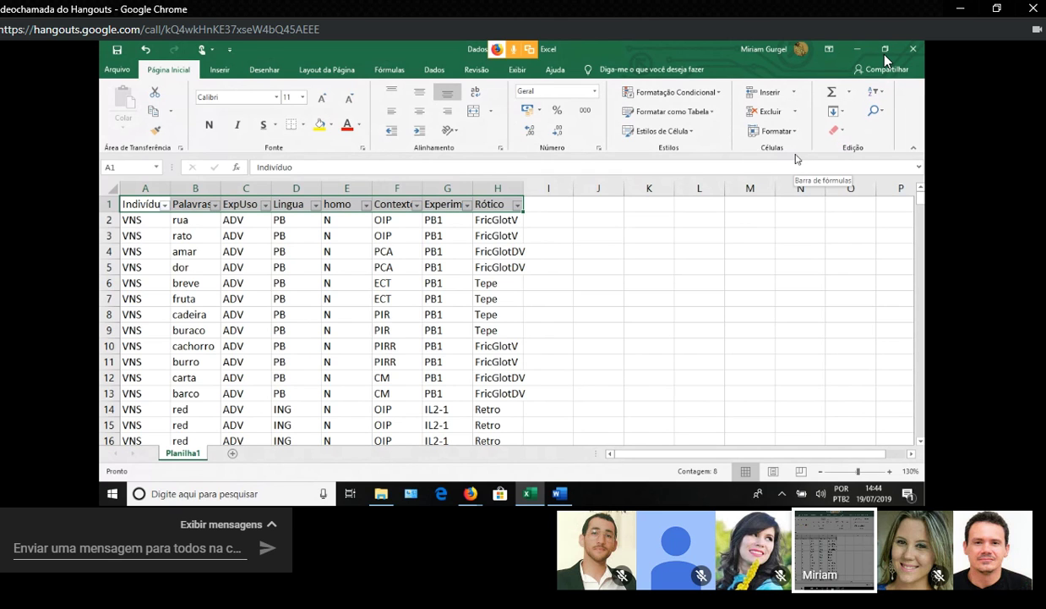
# Step: Filter the Rótico column to show only the Tepe rows
pyautogui.click(517, 205)
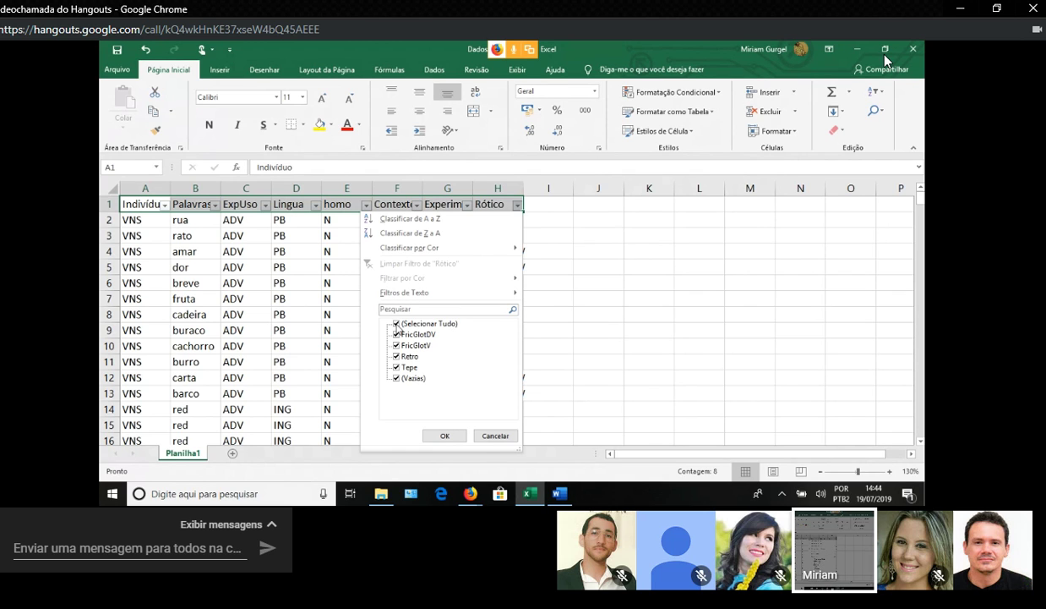
pyautogui.click(392, 322)
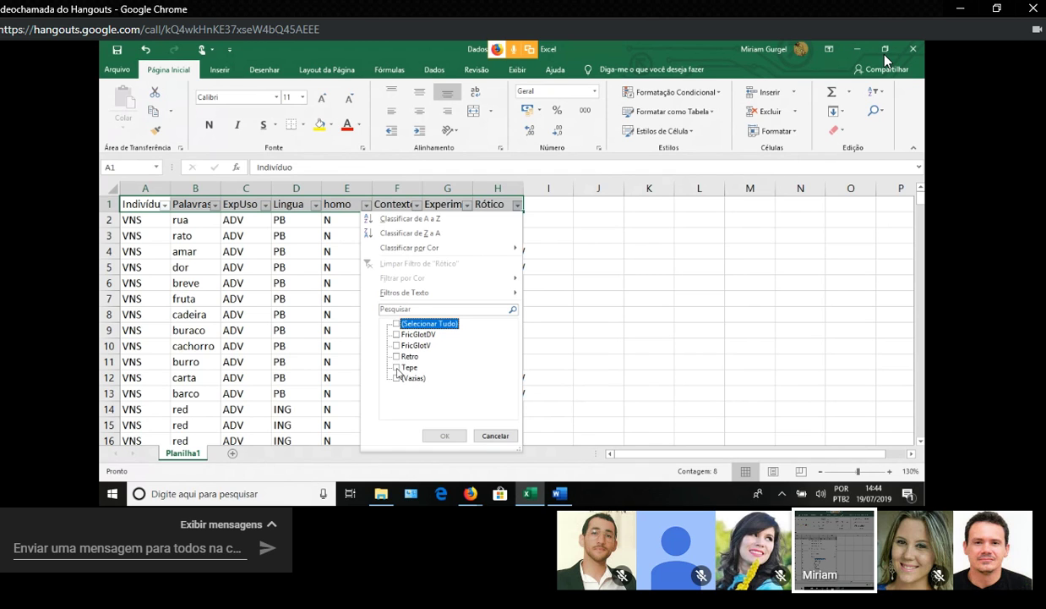
pyautogui.click(397, 367)
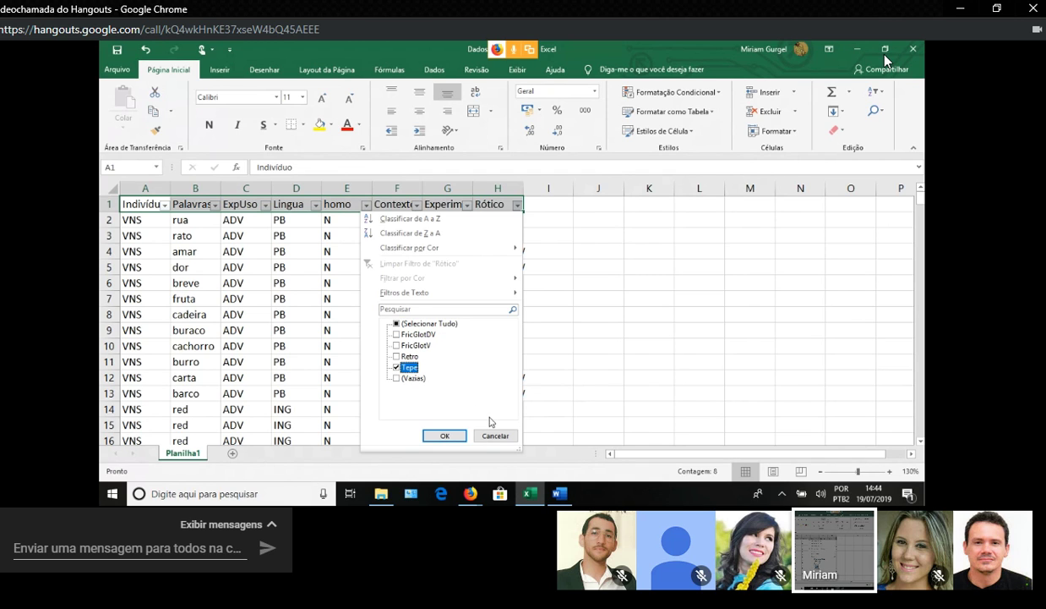
pyautogui.click(444, 435)
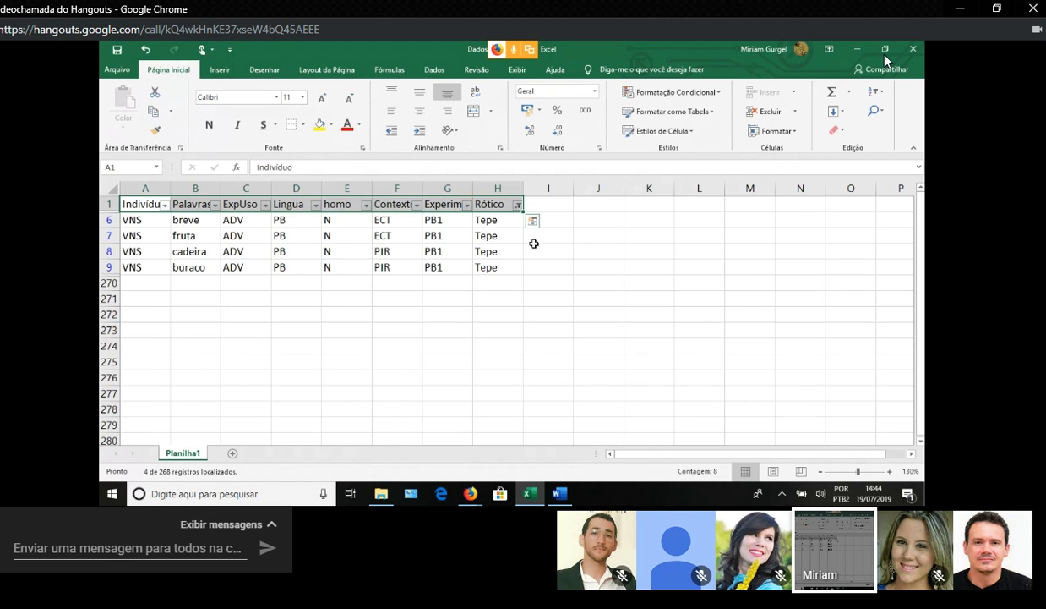
# Step: Reset the sheet's filtering by removing it and enabling it again on the header row
pyautogui.click(877, 91)
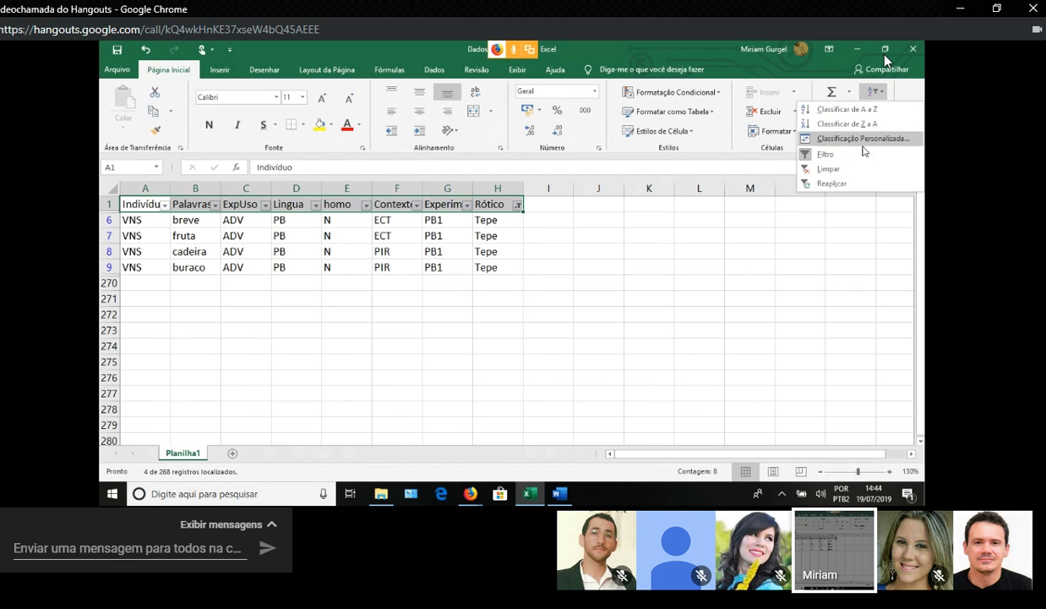
pyautogui.click(825, 154)
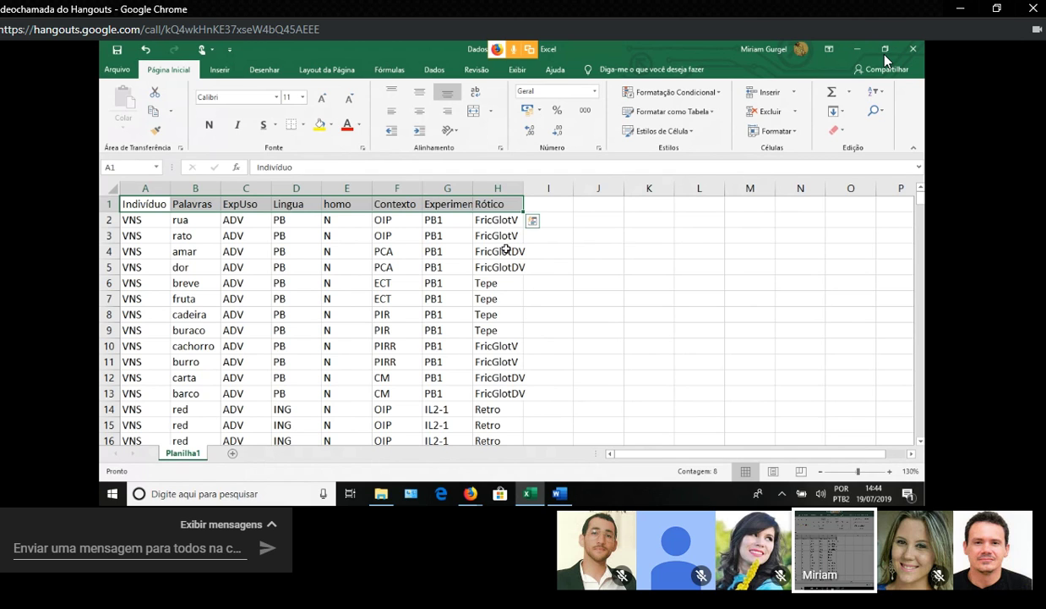
pyautogui.click(876, 92)
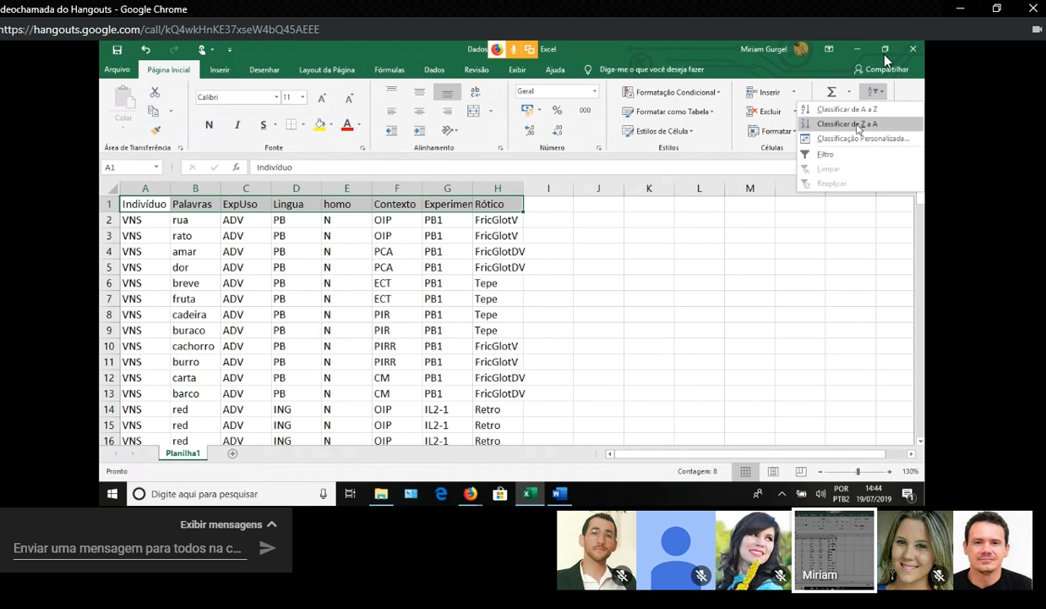
pyautogui.click(825, 154)
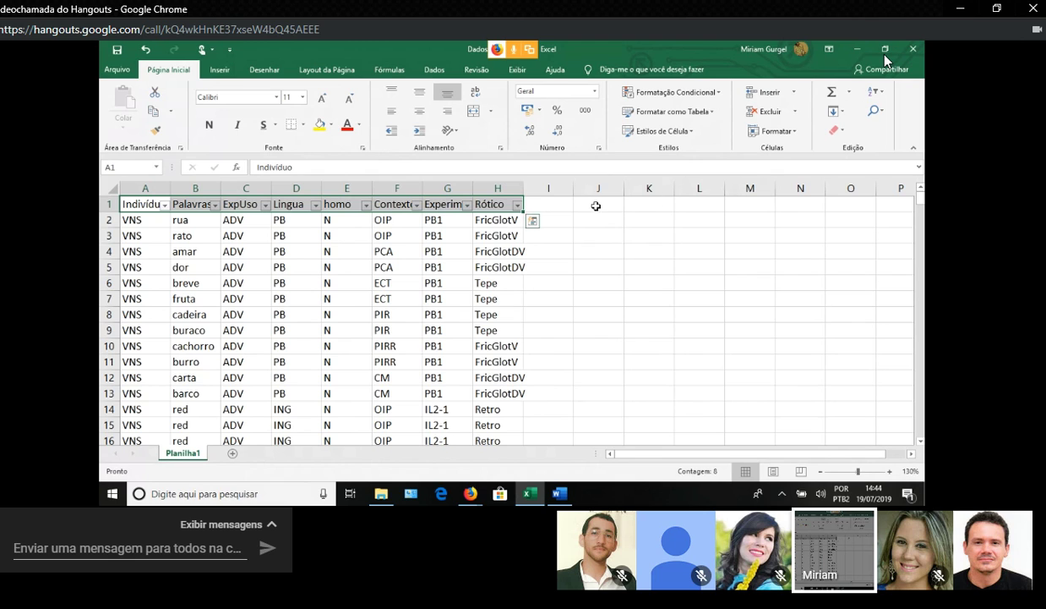
# Step: Filter the Rótico column to show only the blank entries (Vazias) and review the remaining rows
pyautogui.click(516, 205)
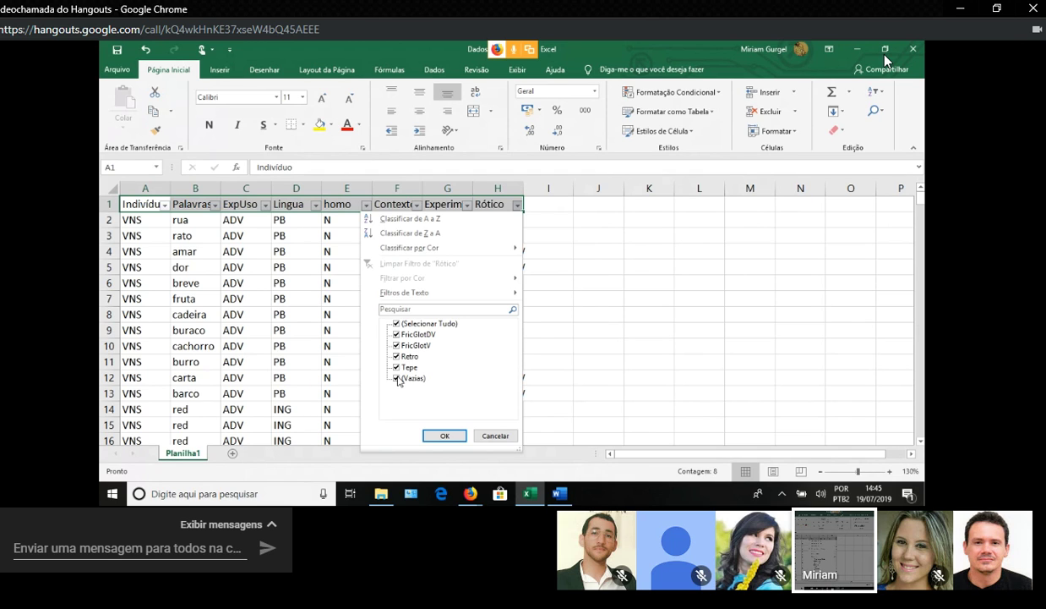
pyautogui.click(397, 323)
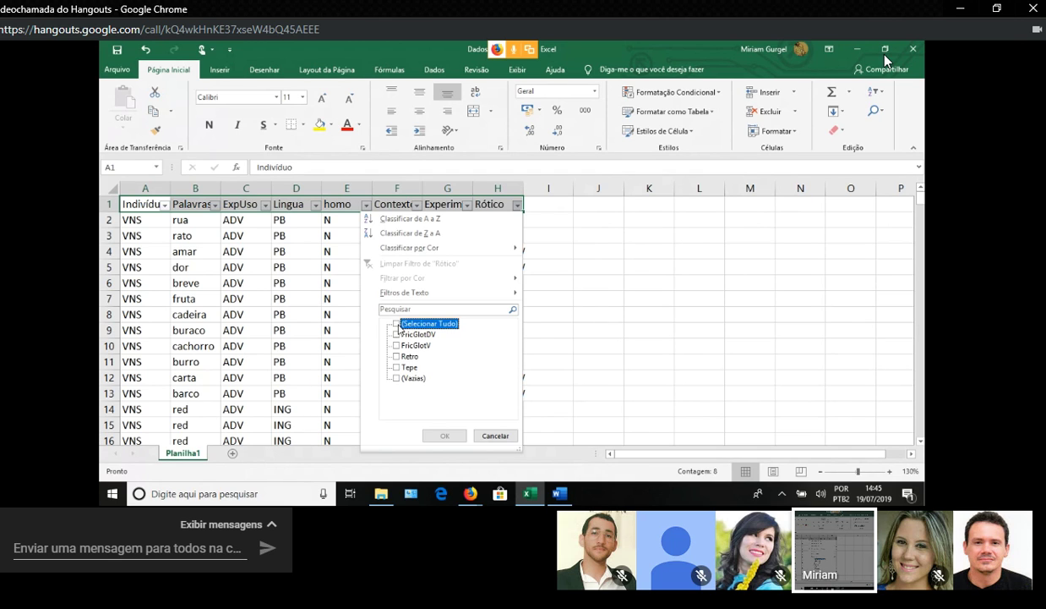
pyautogui.click(396, 378)
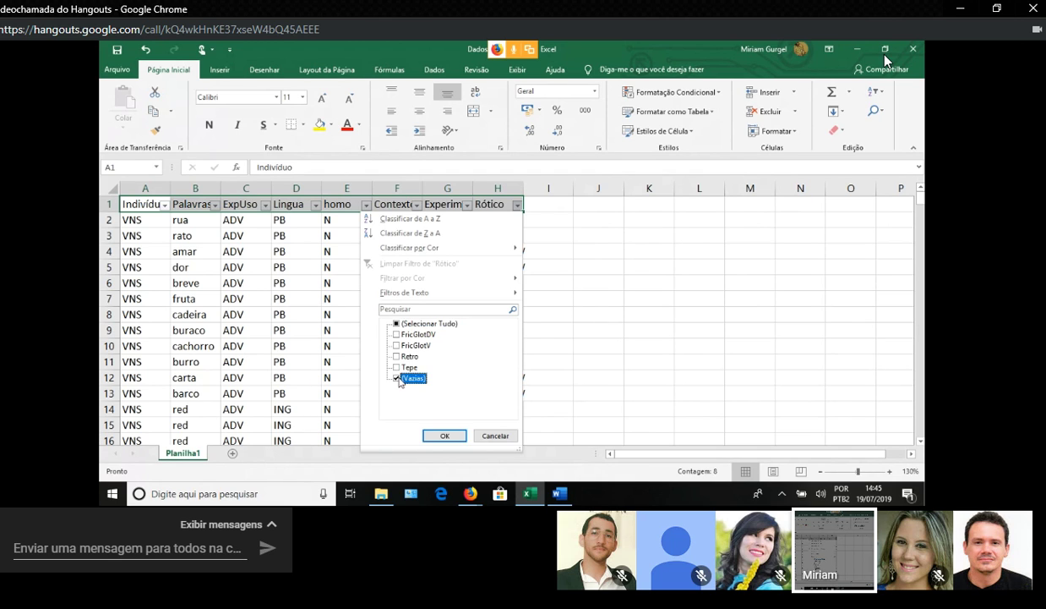
pyautogui.click(439, 434)
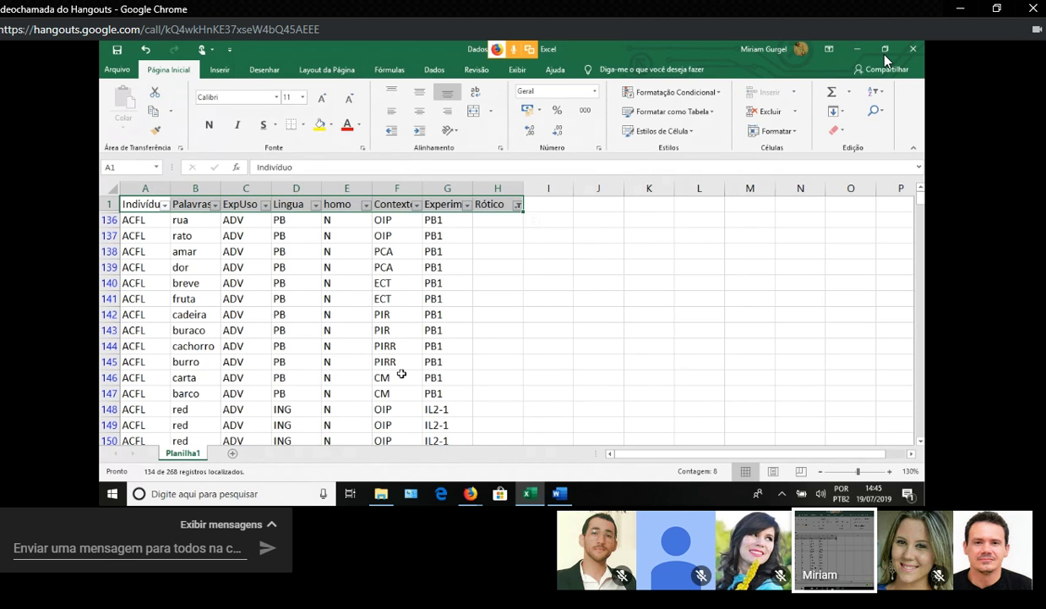
pyautogui.scroll(-1, 402, 373)
pyautogui.scroll(1, 402, 373)
pyautogui.scroll(-9, 401, 373)
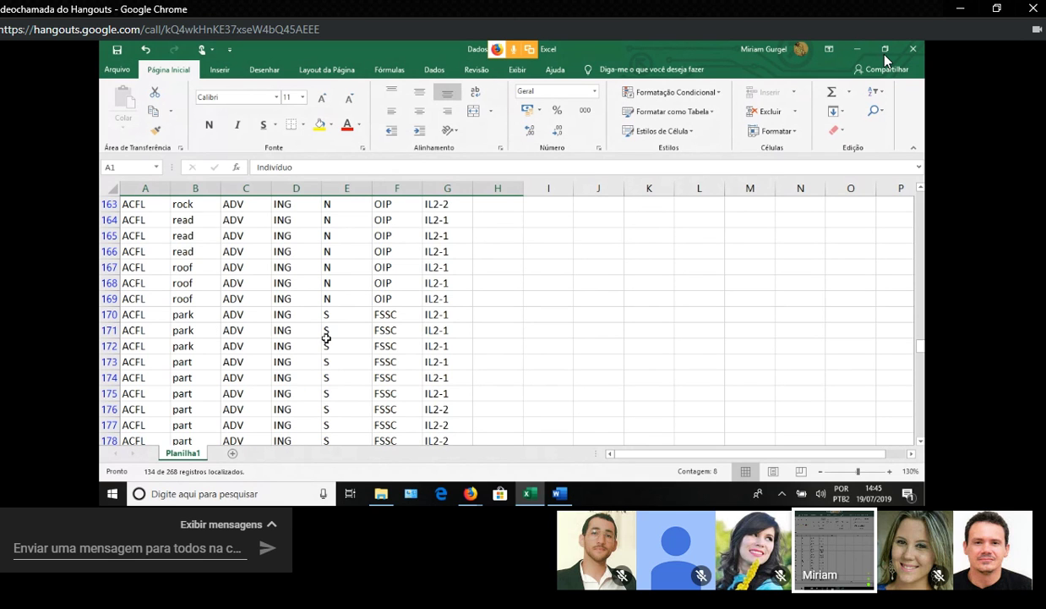
pyautogui.scroll(9, 327, 337)
pyautogui.scroll(-12, 371, 376)
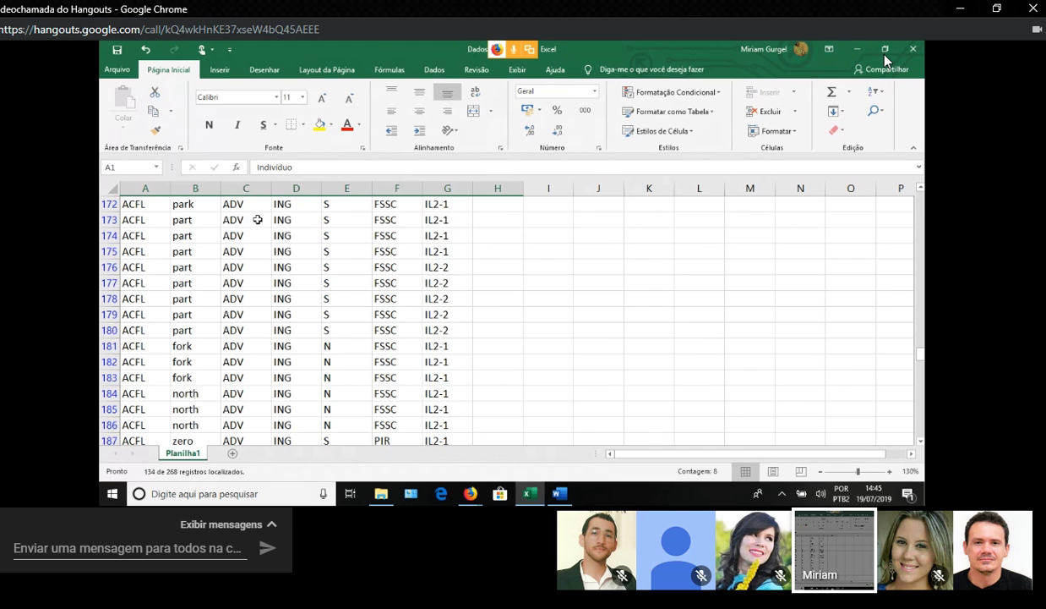
# Step: Reselect all values in the Rótico column's filter to show every row again
pyautogui.scroll(9, 309, 270)
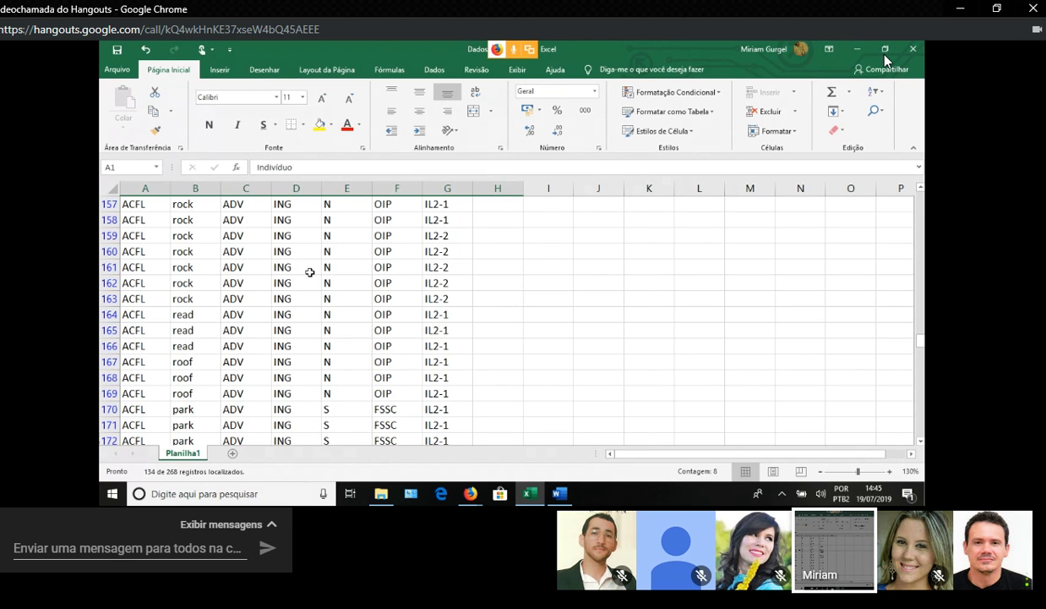
pyautogui.scroll(3, 310, 272)
pyautogui.scroll(-1, 311, 272)
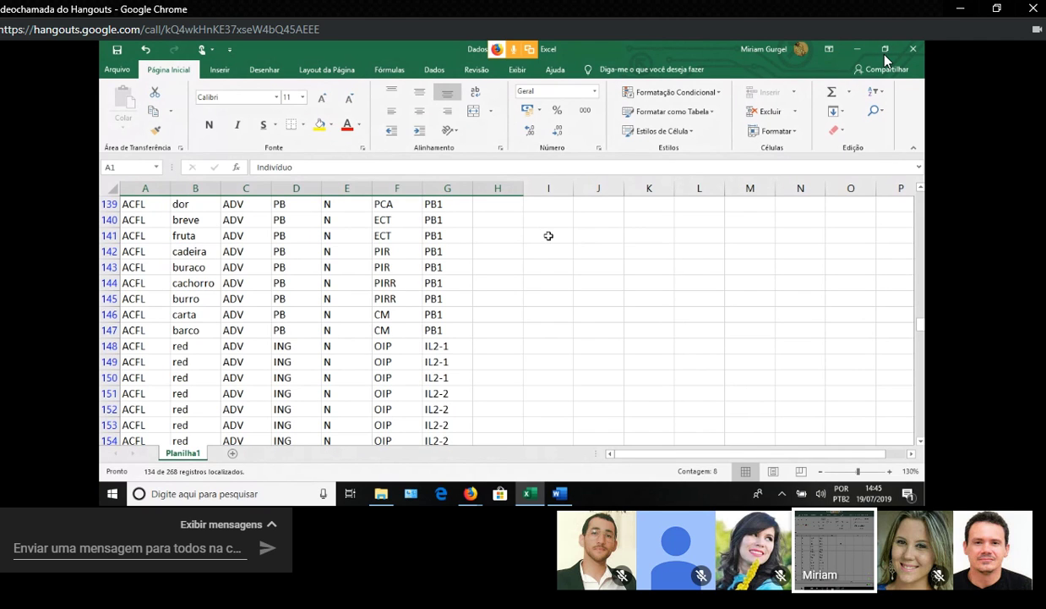
pyautogui.hotkey('alt', 'w')
pyautogui.press('f')
pyautogui.press('r')
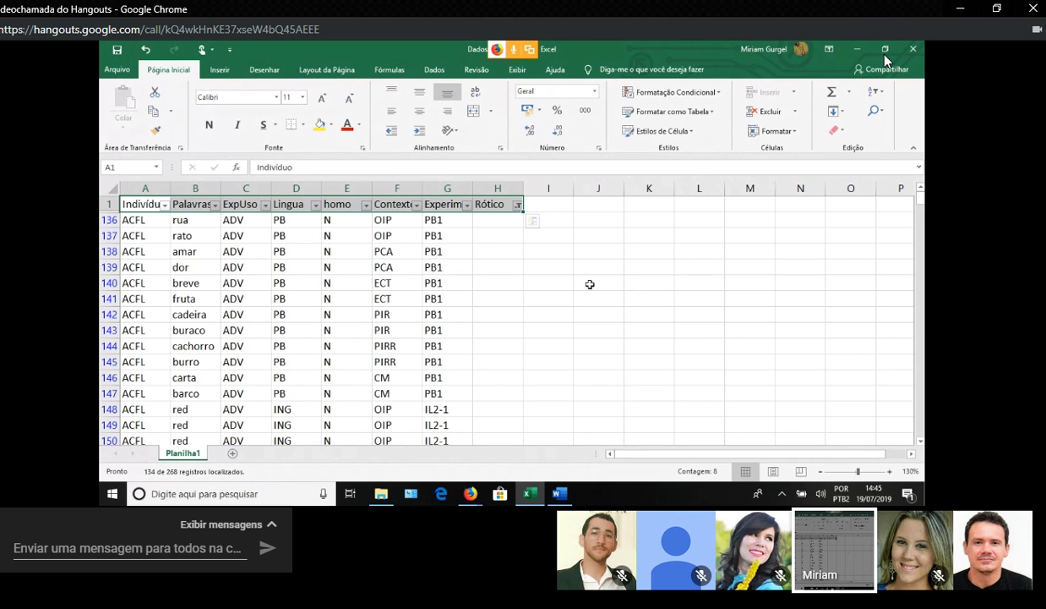
pyautogui.click(518, 206)
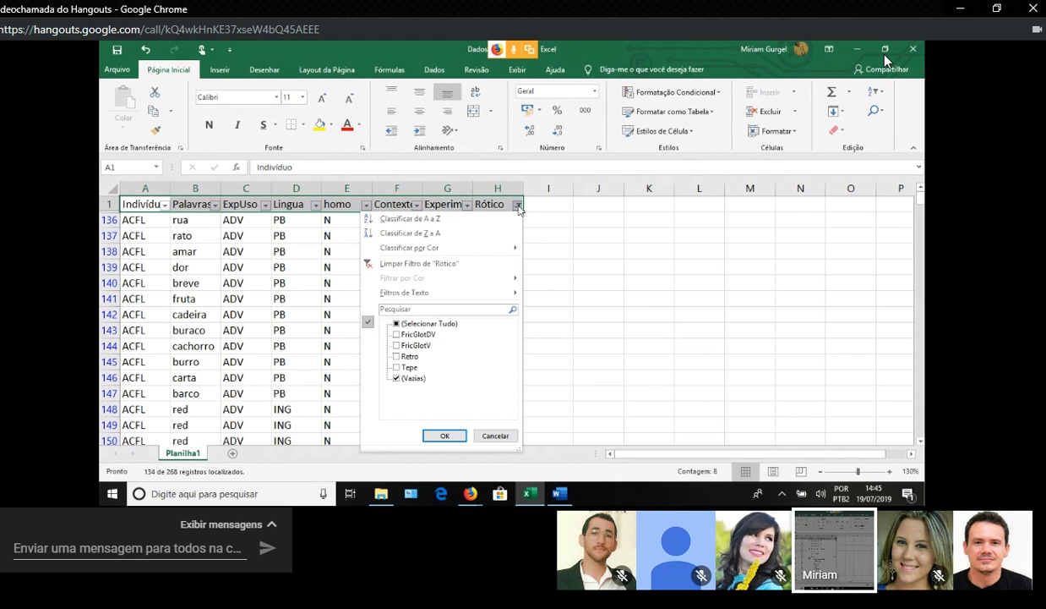
pyautogui.click(399, 325)
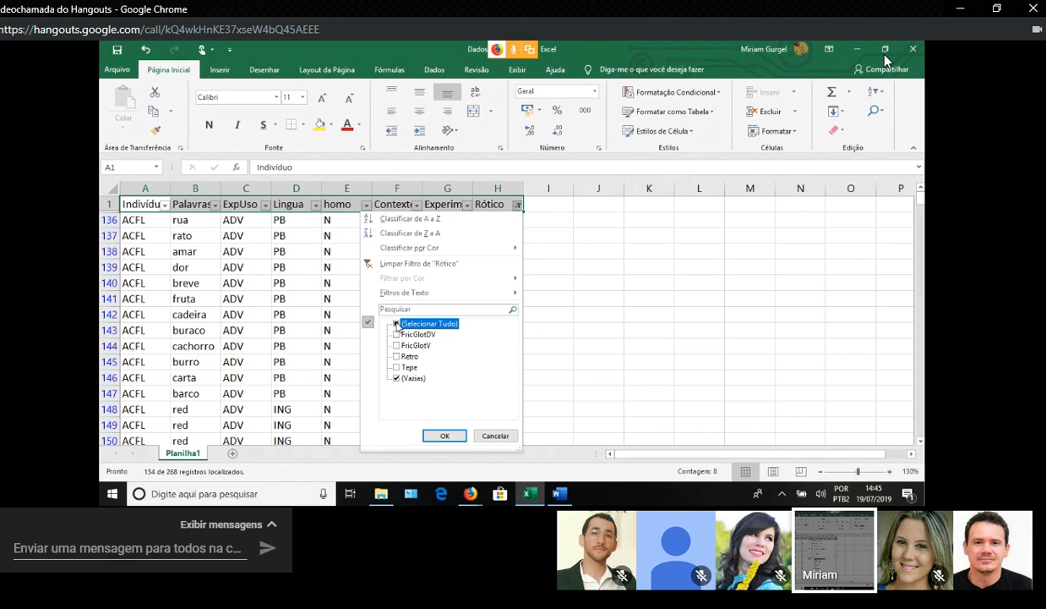
pyautogui.click(445, 436)
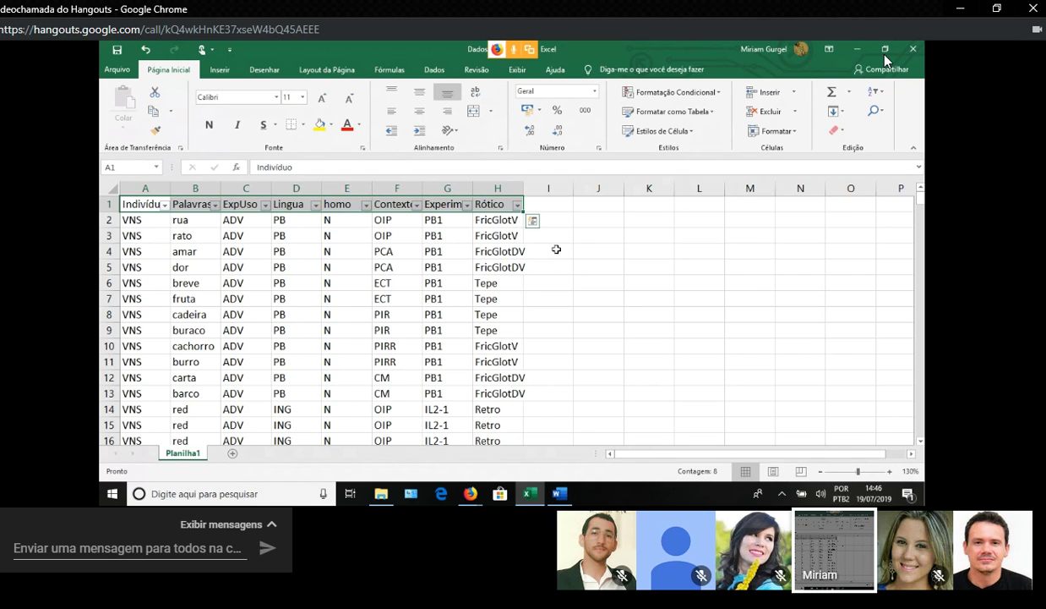
# Step: Filter the Lingua column to show only the PB rows
pyautogui.click(315, 206)
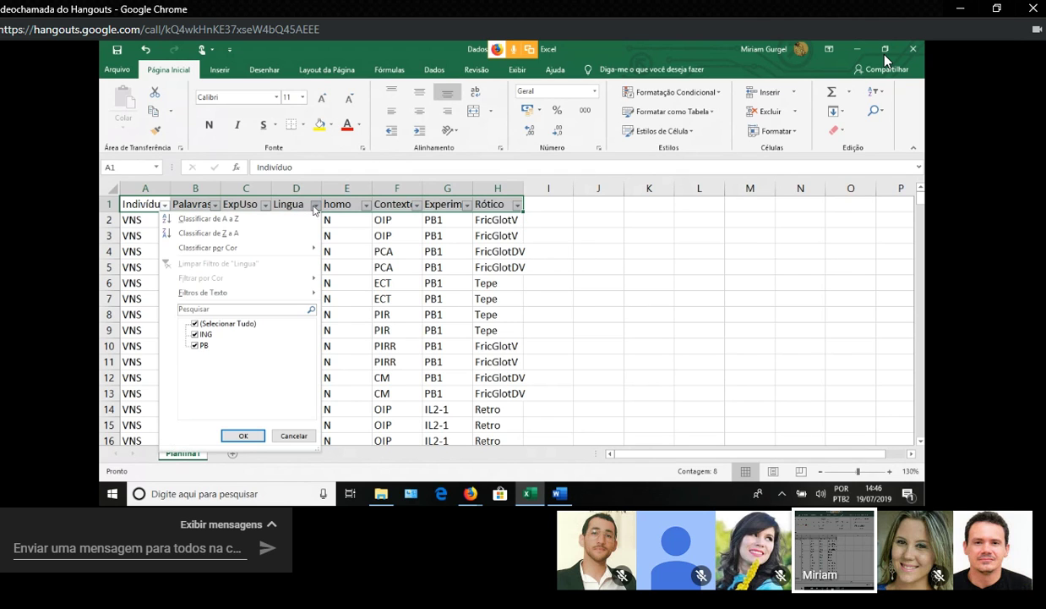
pyautogui.click(195, 324)
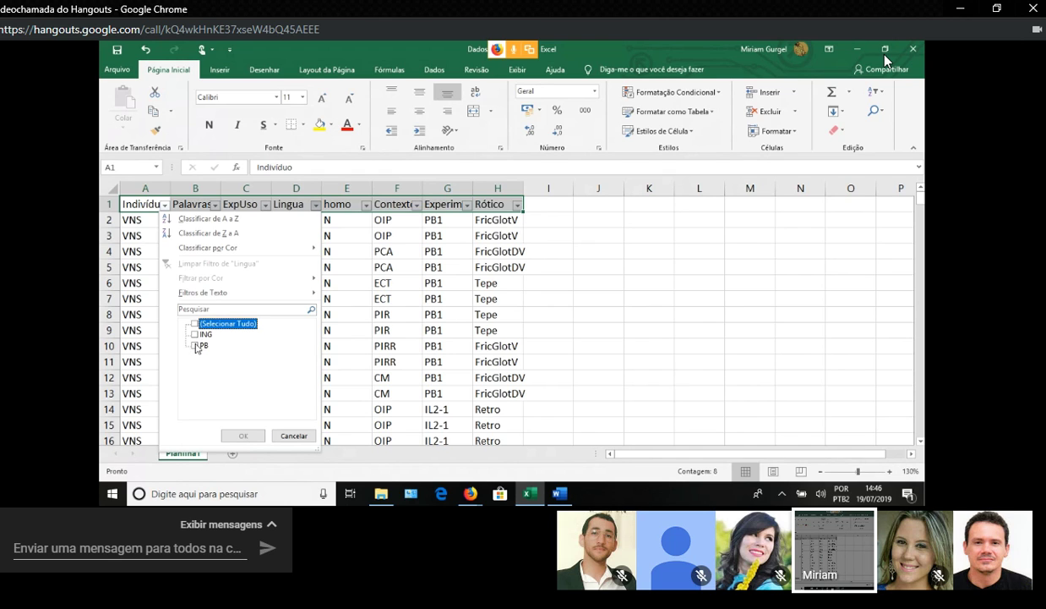
pyautogui.click(194, 346)
pyautogui.click(247, 436)
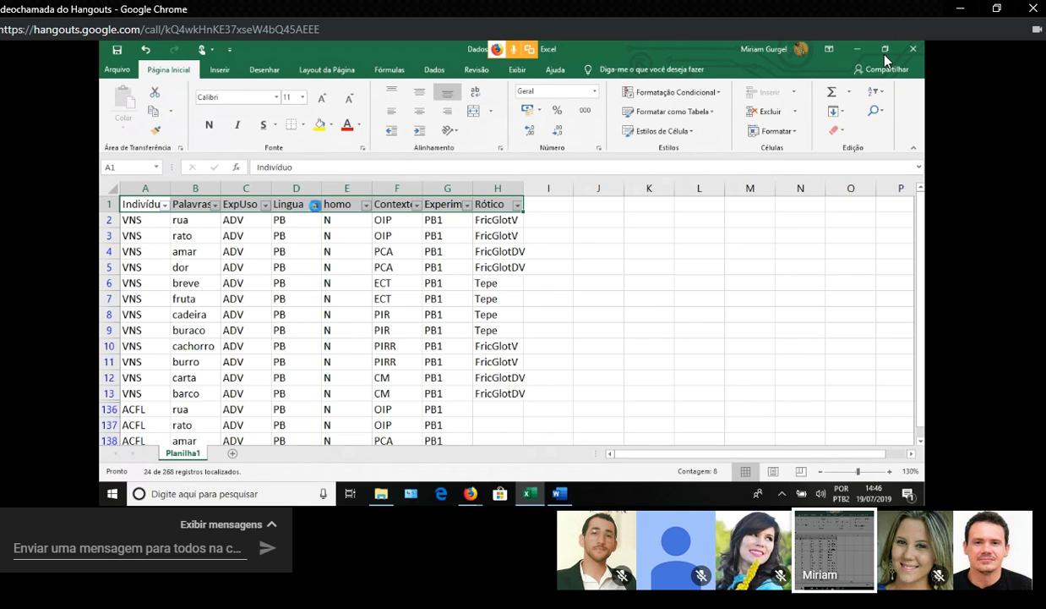
# Step: Filter the Lingua column to show only the ING rows and check which Rótico values remain available
pyautogui.click(314, 206)
pyautogui.click(208, 327)
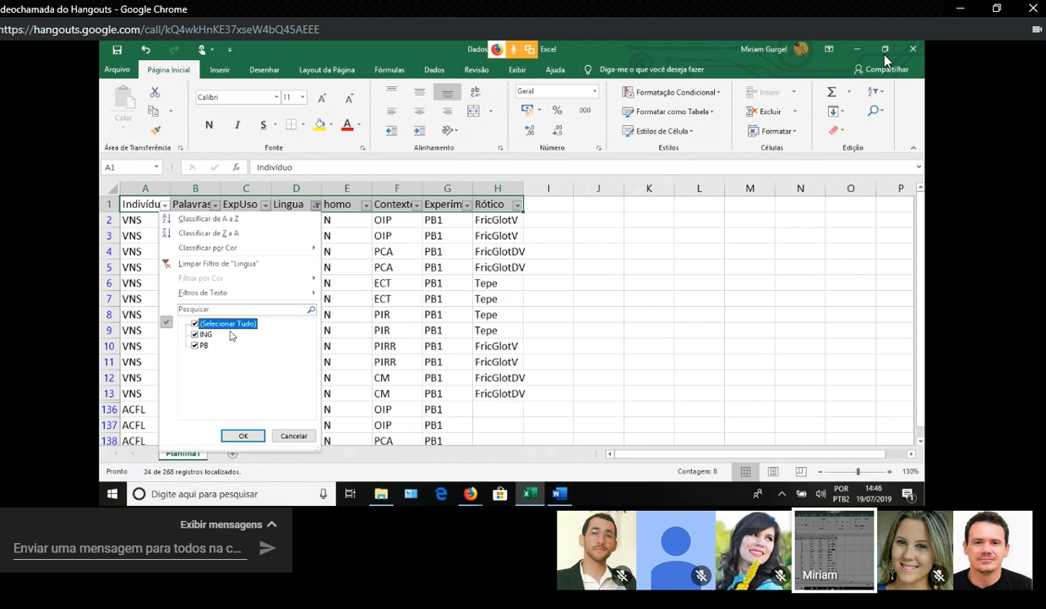
pyautogui.click(203, 345)
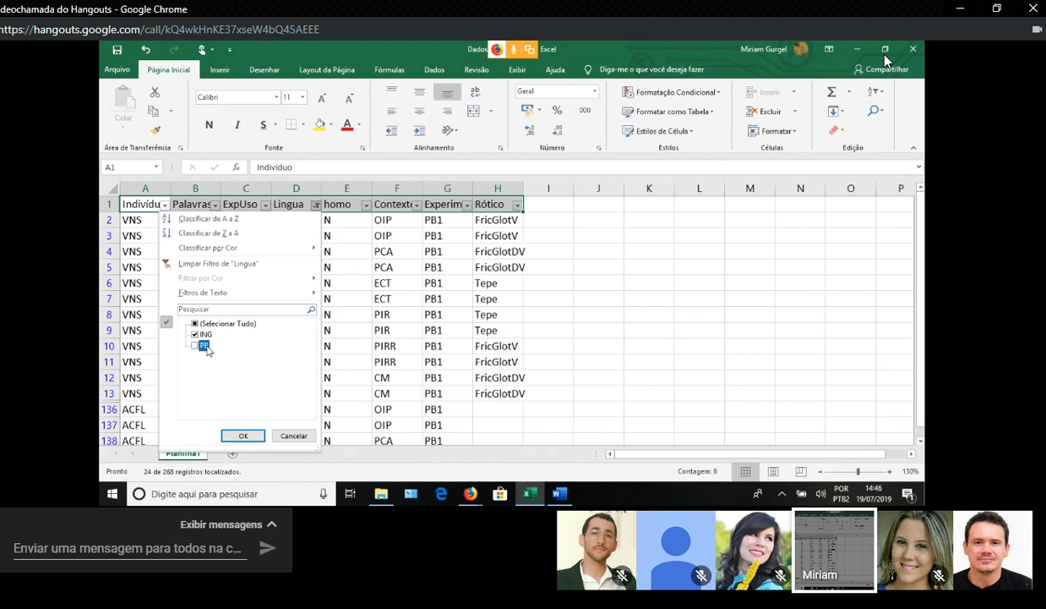
pyautogui.click(196, 346)
pyautogui.click(196, 324)
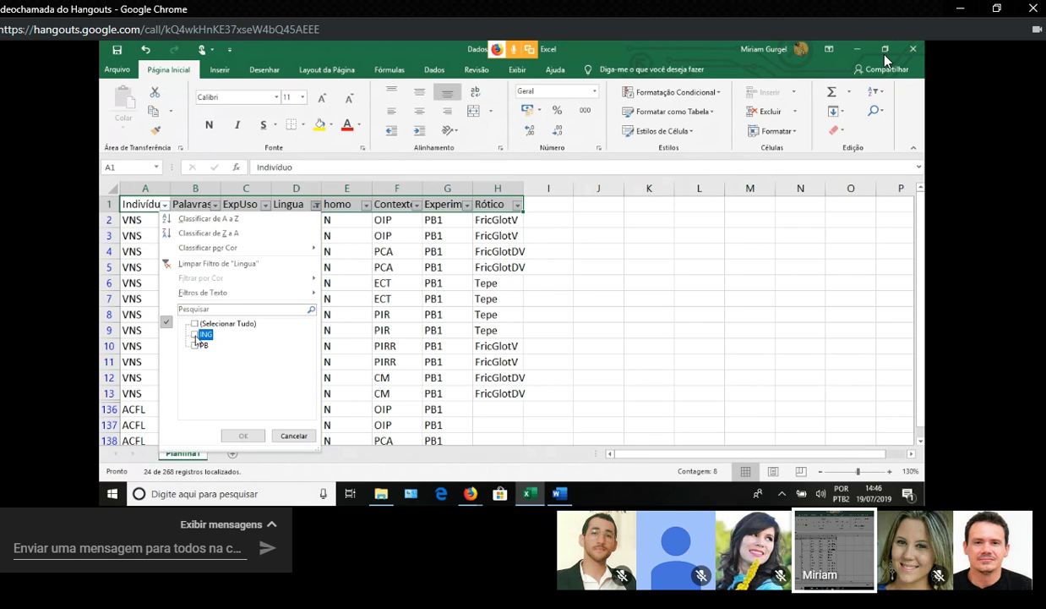
pyautogui.click(196, 334)
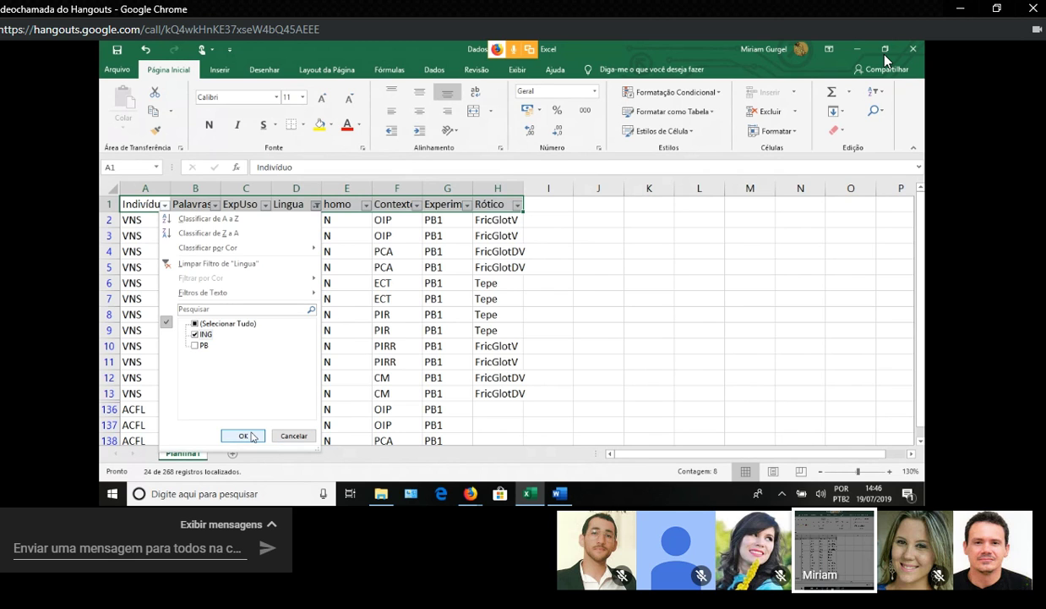
pyautogui.click(244, 435)
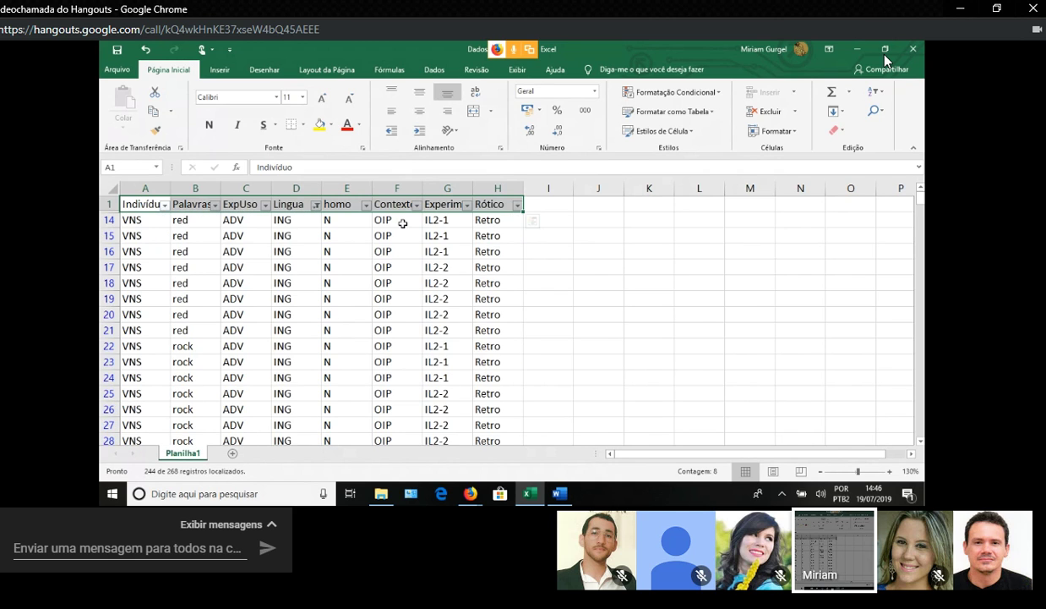
pyautogui.click(516, 205)
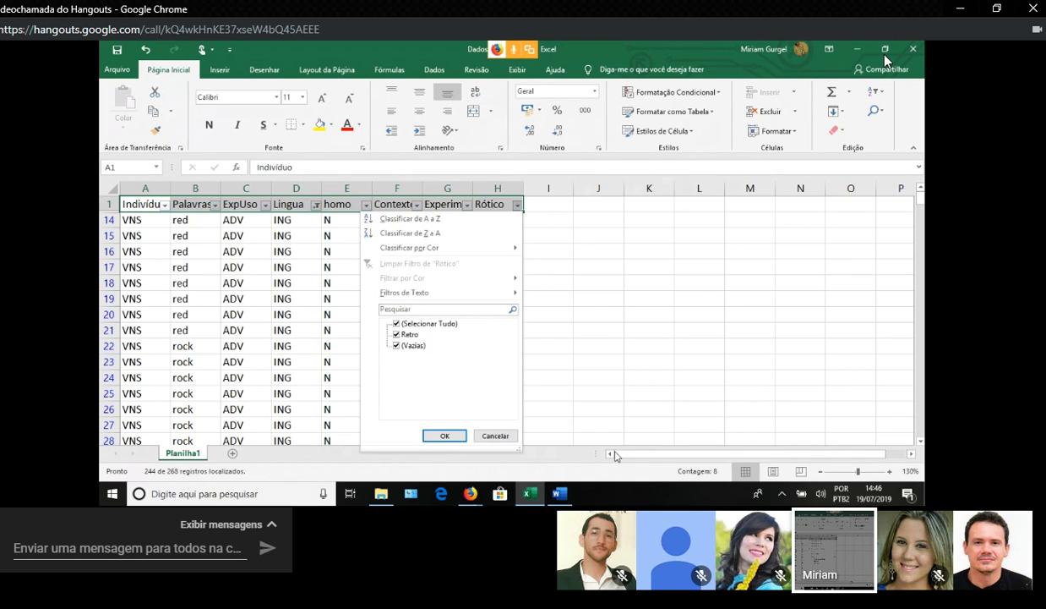
pyautogui.click(492, 436)
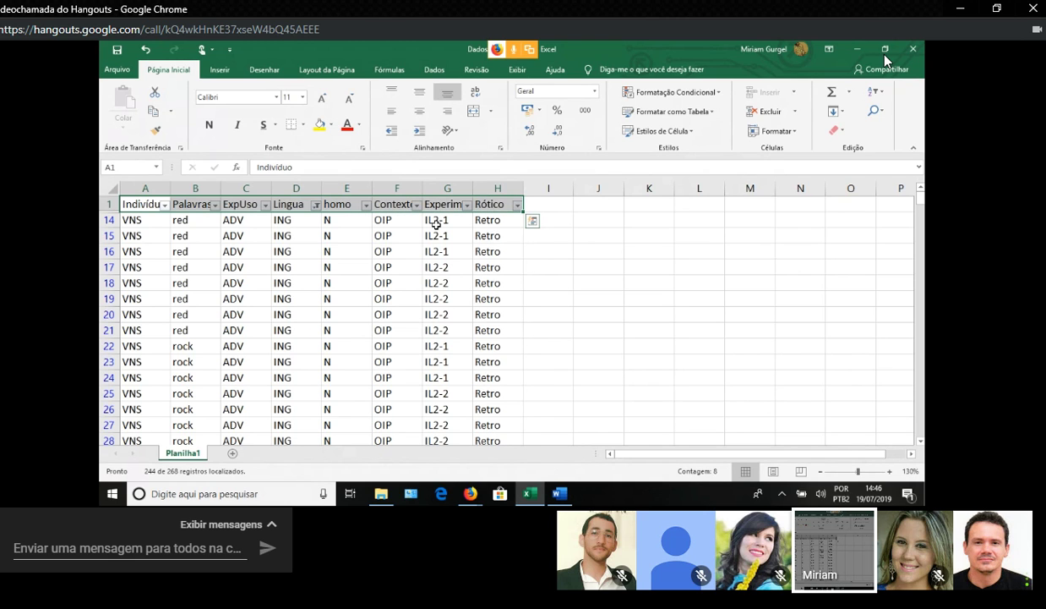
# Step: Reselect all values in the Lingua column's filter to restore every row, and select cell A2
pyautogui.click(316, 205)
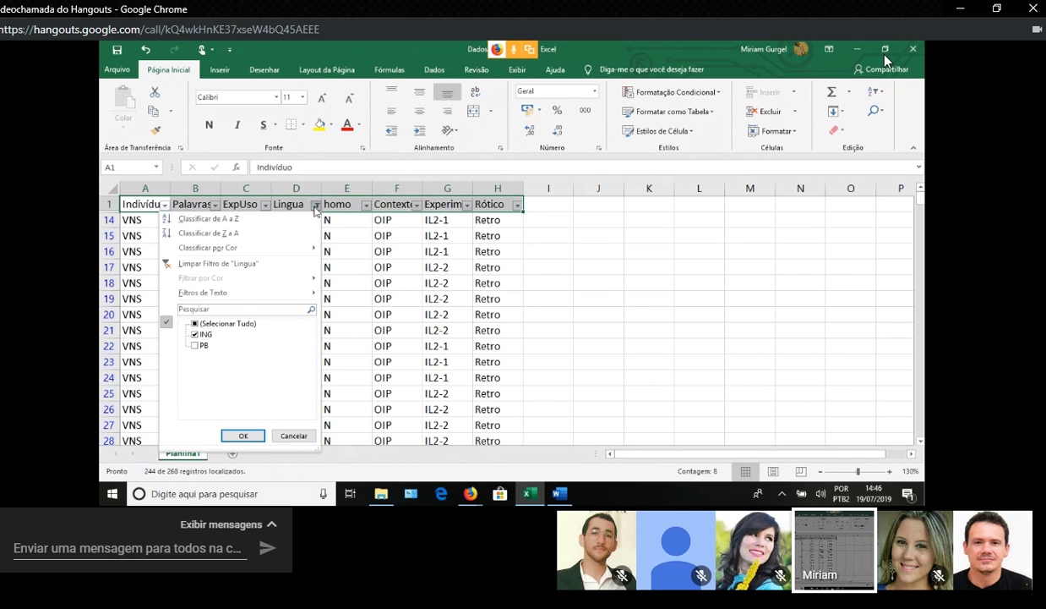
pyautogui.click(194, 323)
pyautogui.click(241, 434)
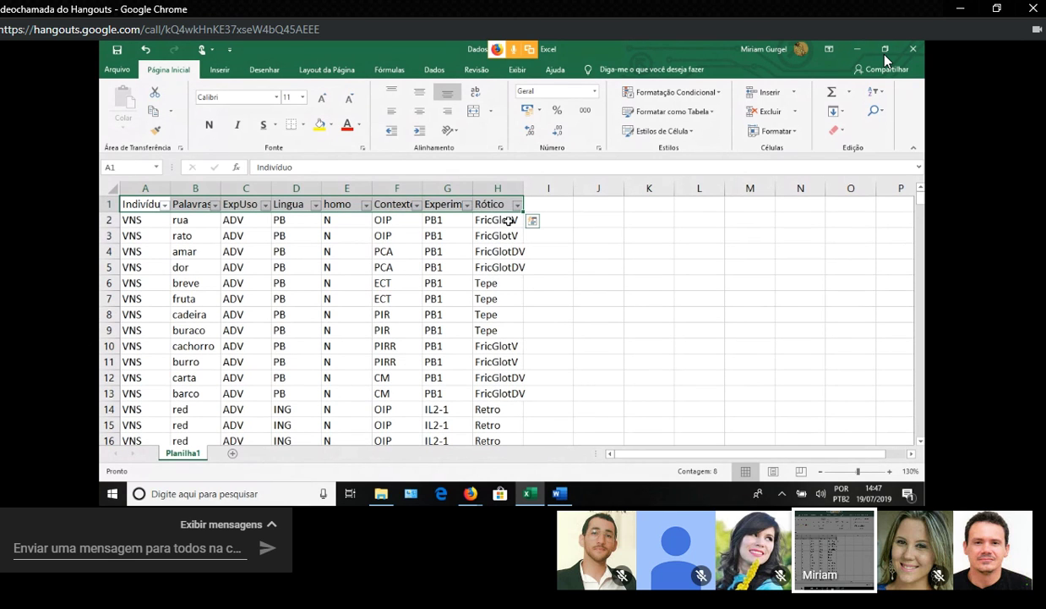
pyautogui.click(141, 218)
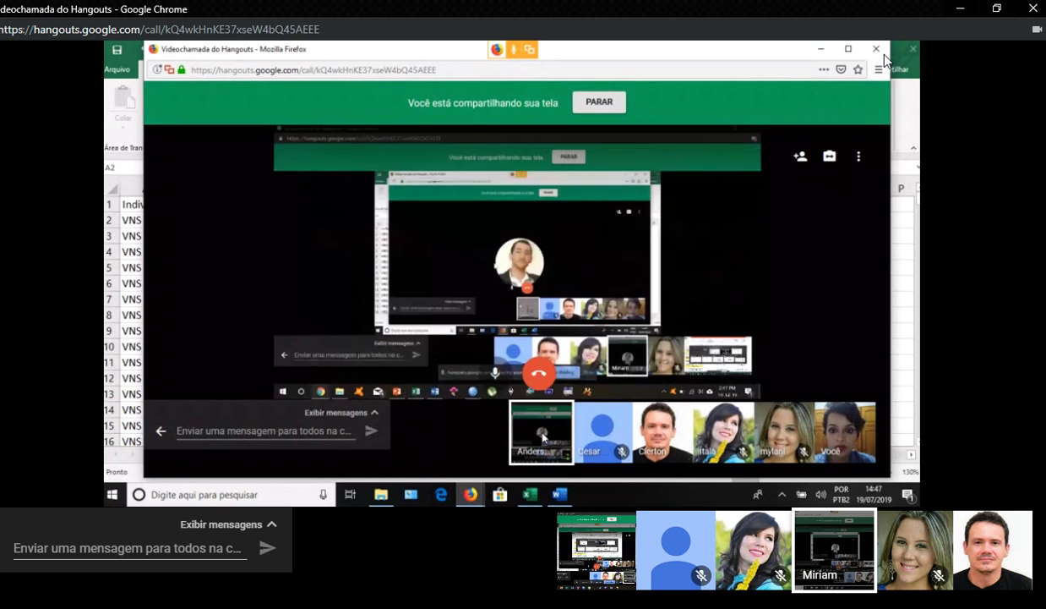
# Step: Switch to the Hangouts call and bring the first participant's shared screen into the main view
pyautogui.moveTo(575, 473)
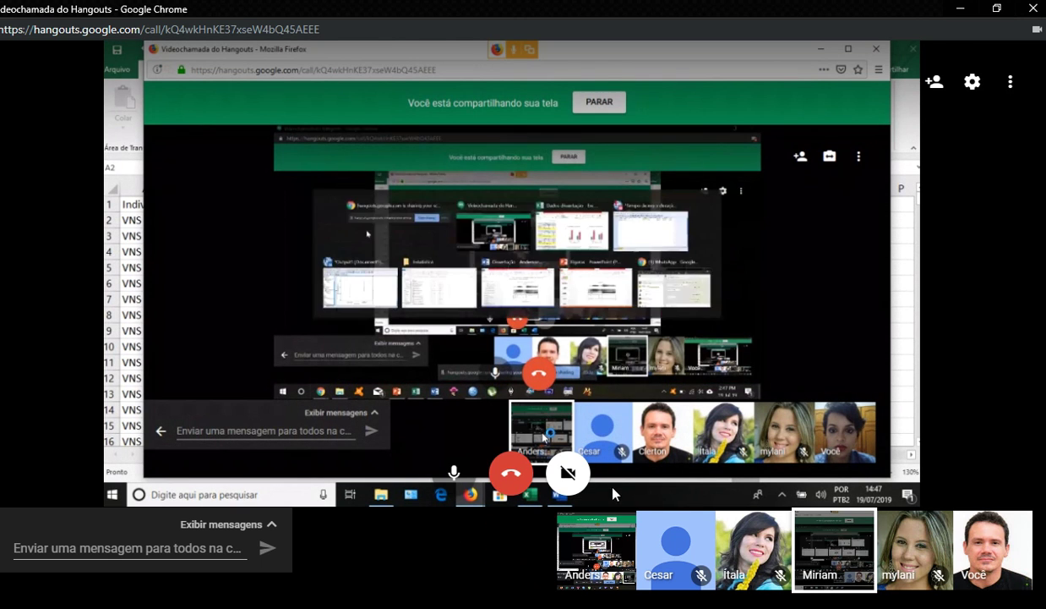
pyautogui.click(579, 563)
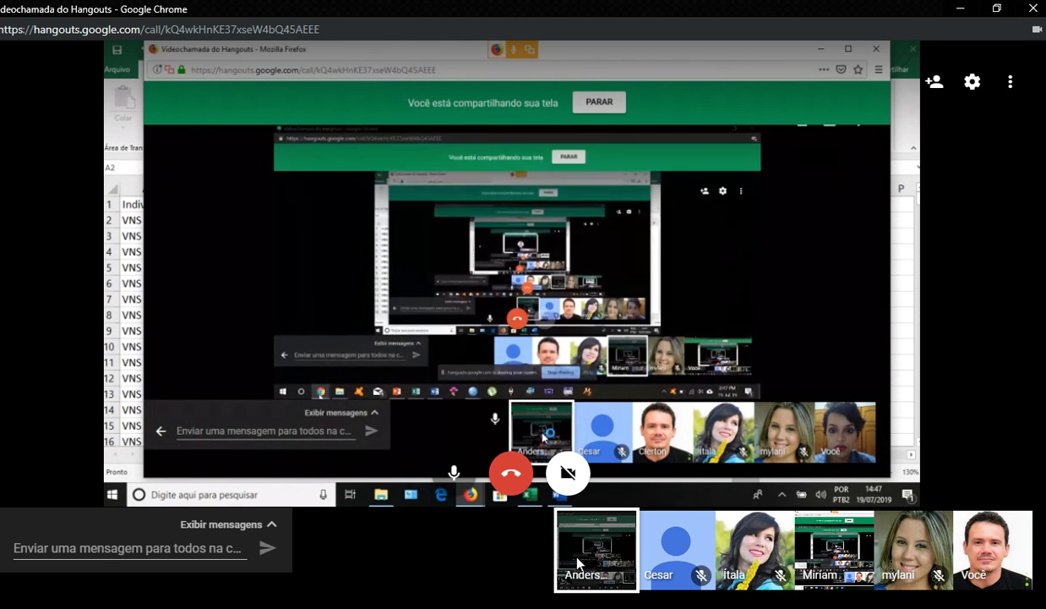
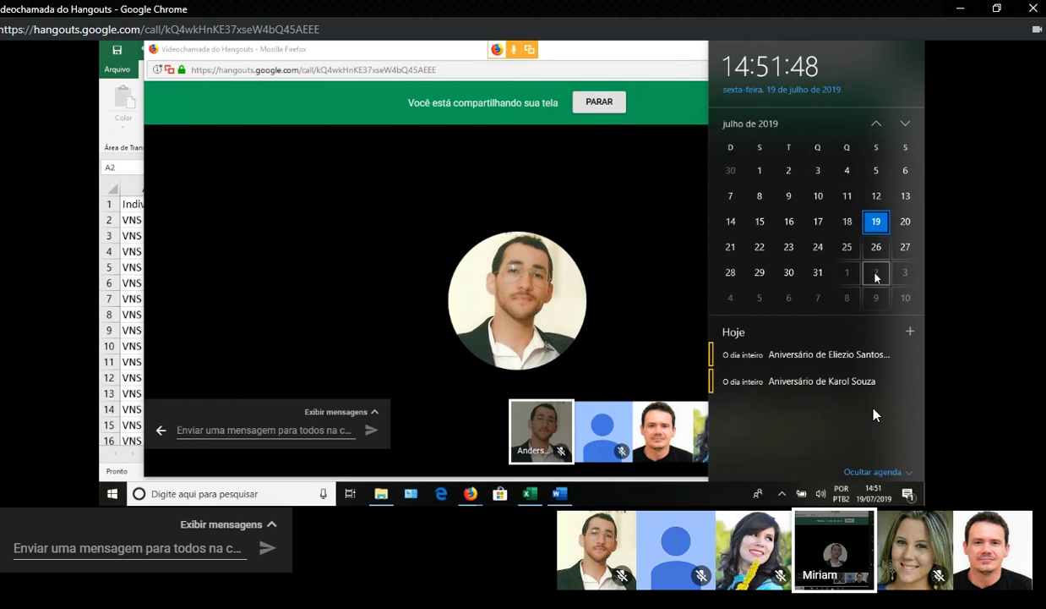
# Step: Switch back to the Excel spreadsheet and examine the VNS and ACFL rows, comparing their Rótico entries
pyautogui.click(530, 493)
pyautogui.scroll(-4, 309, 300)
pyautogui.scroll(-20, 309, 299)
pyautogui.scroll(-19, 313, 299)
pyautogui.scroll(4, 315, 300)
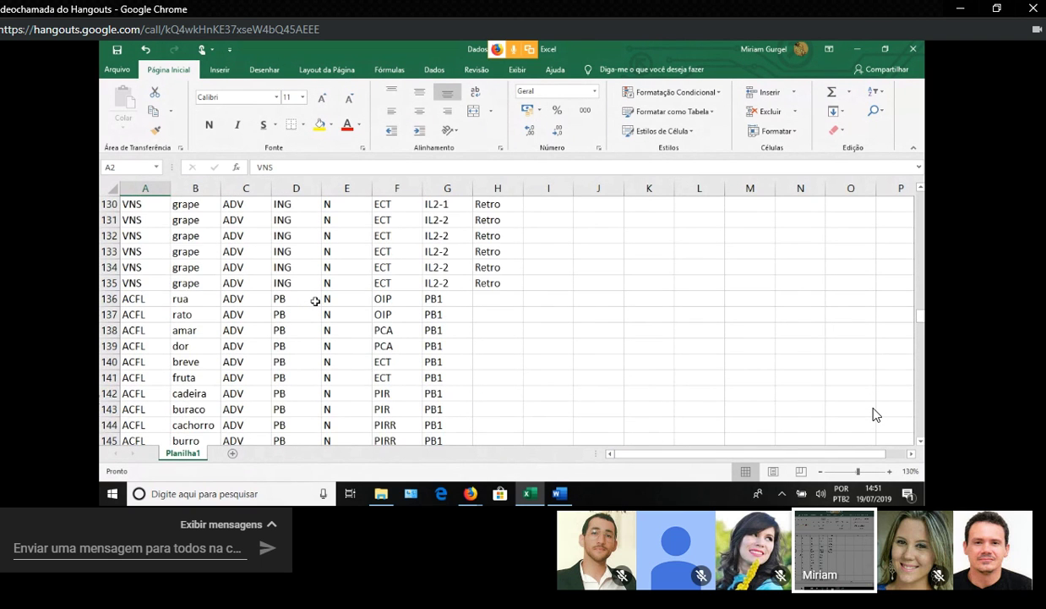
pyautogui.scroll(-3, 314, 301)
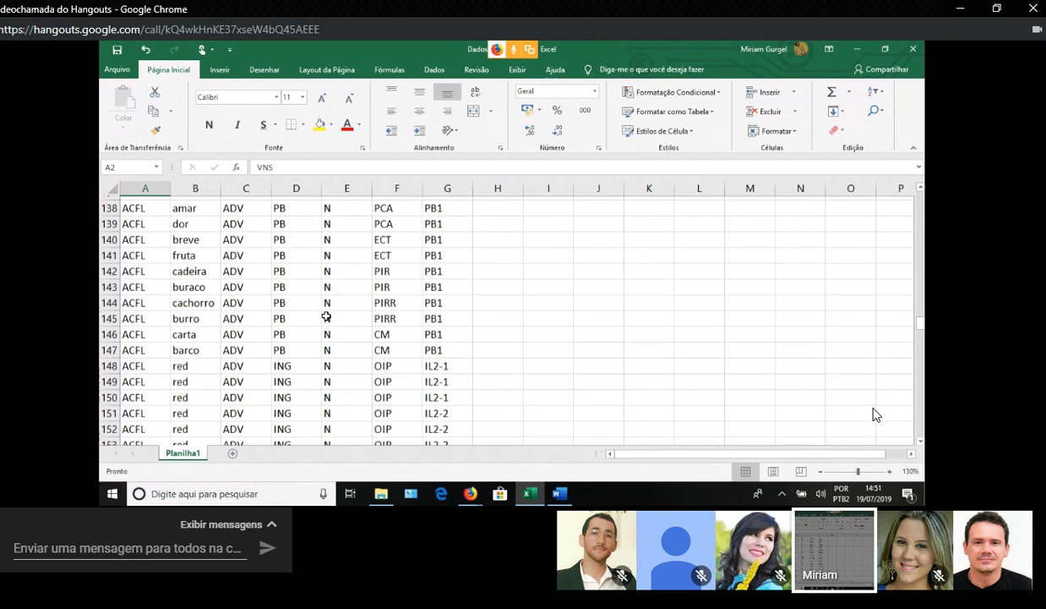
pyautogui.scroll(-2, 326, 314)
pyautogui.scroll(17, 324, 315)
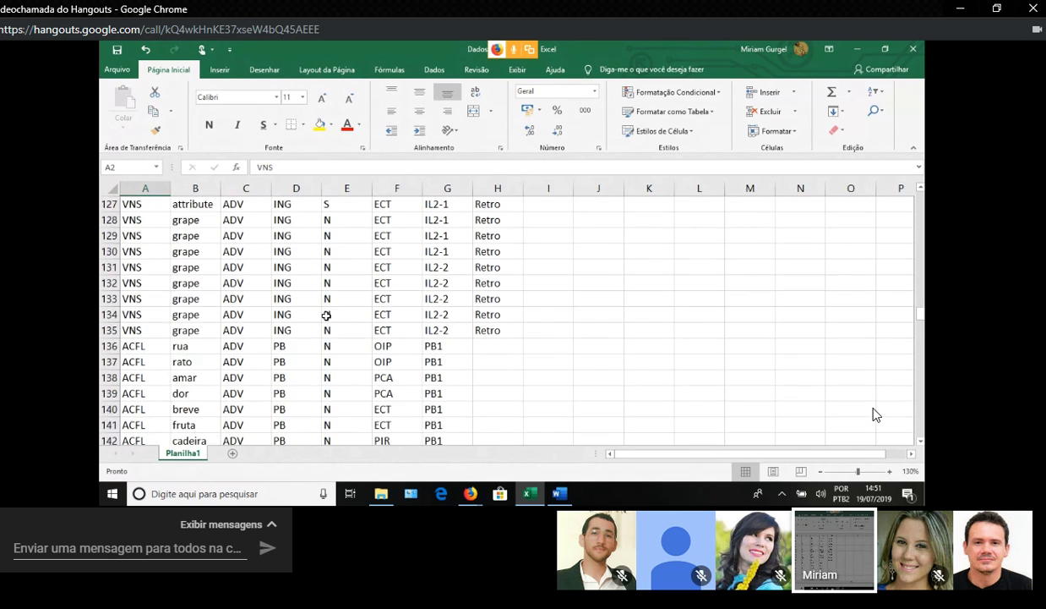
pyautogui.click(135, 312)
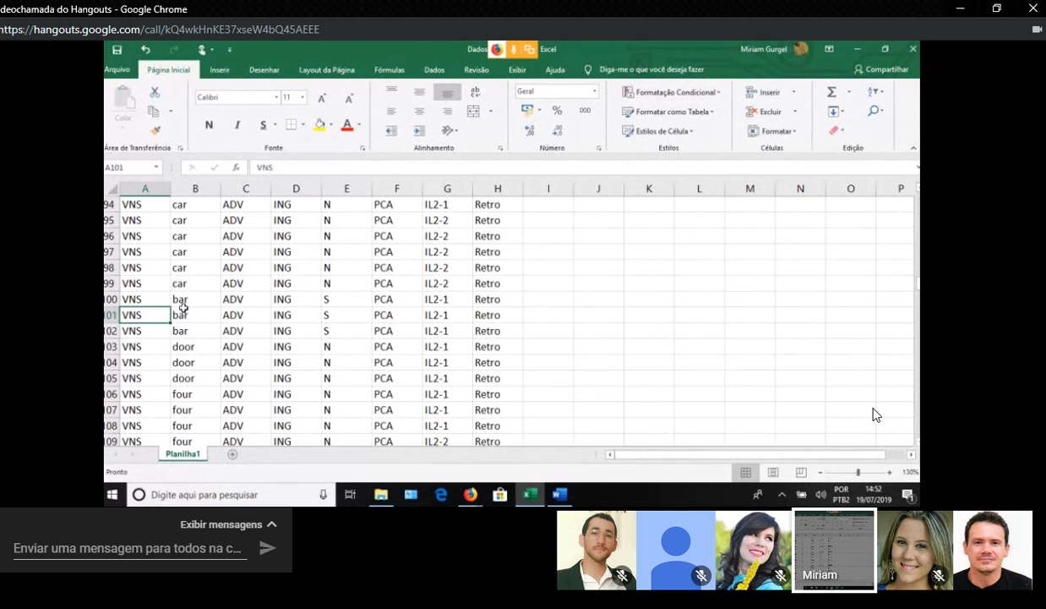
pyautogui.scroll(20, 505, 301)
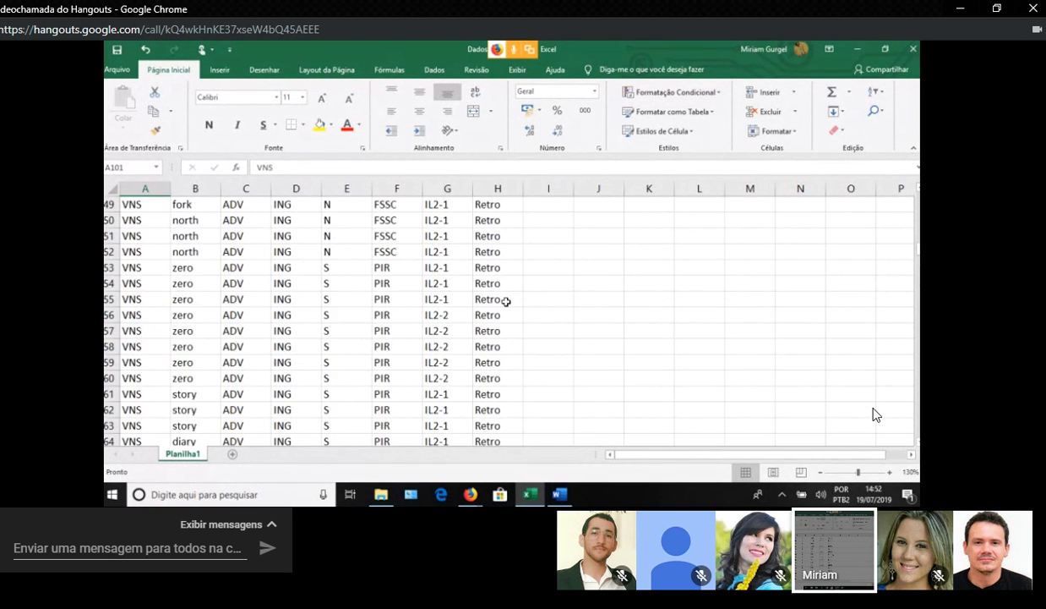
pyautogui.scroll(10, 506, 301)
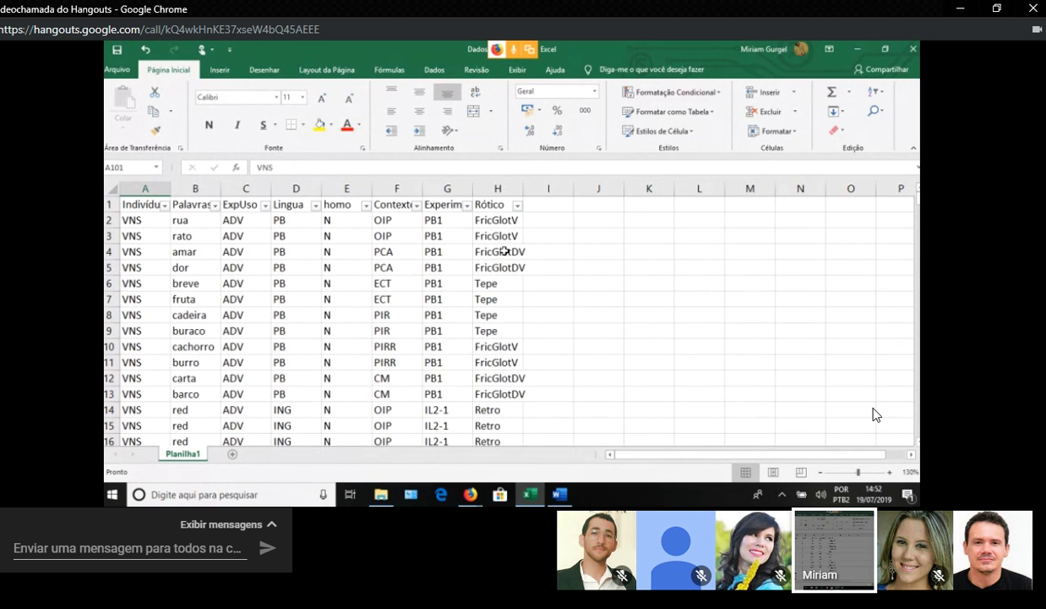
# Step: Examine the Rótico values in H2 to H5 and compare them with those of the ING rows further down
pyautogui.click(502, 222)
pyautogui.click(498, 234)
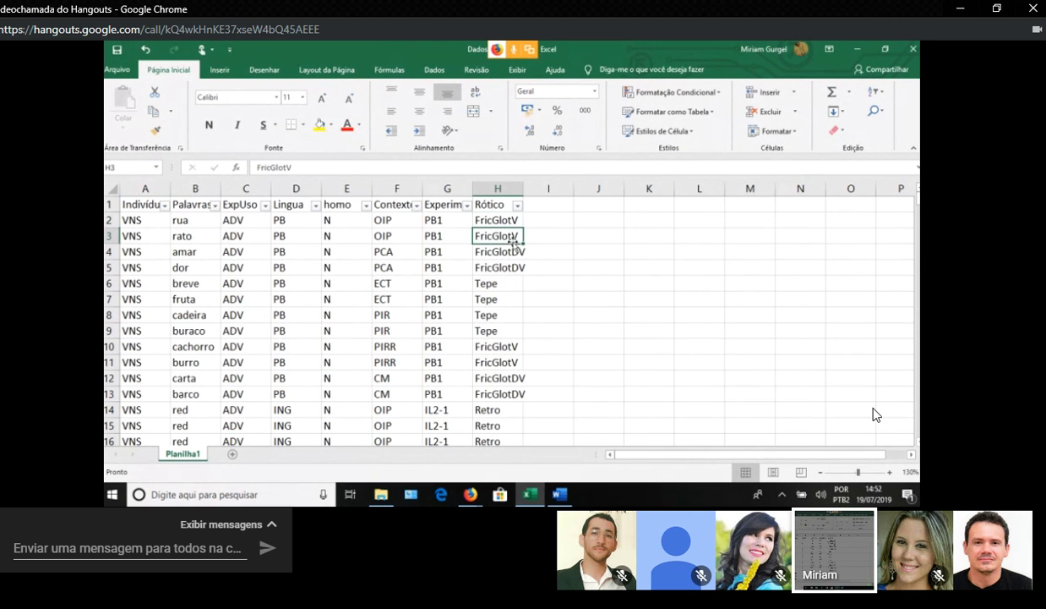
pyautogui.click(495, 251)
pyautogui.click(496, 267)
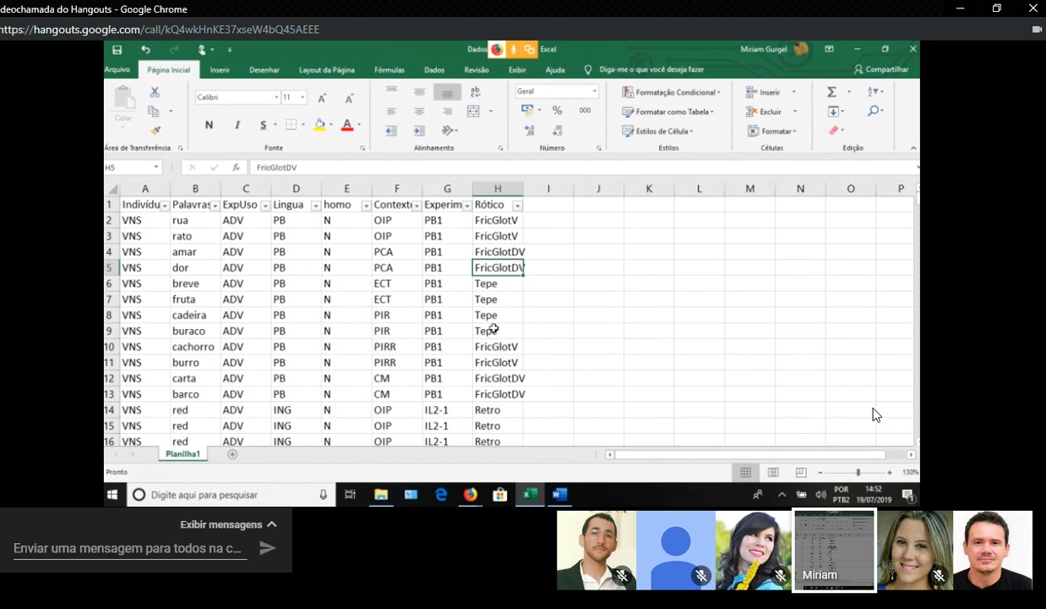
pyautogui.scroll(-16, 492, 331)
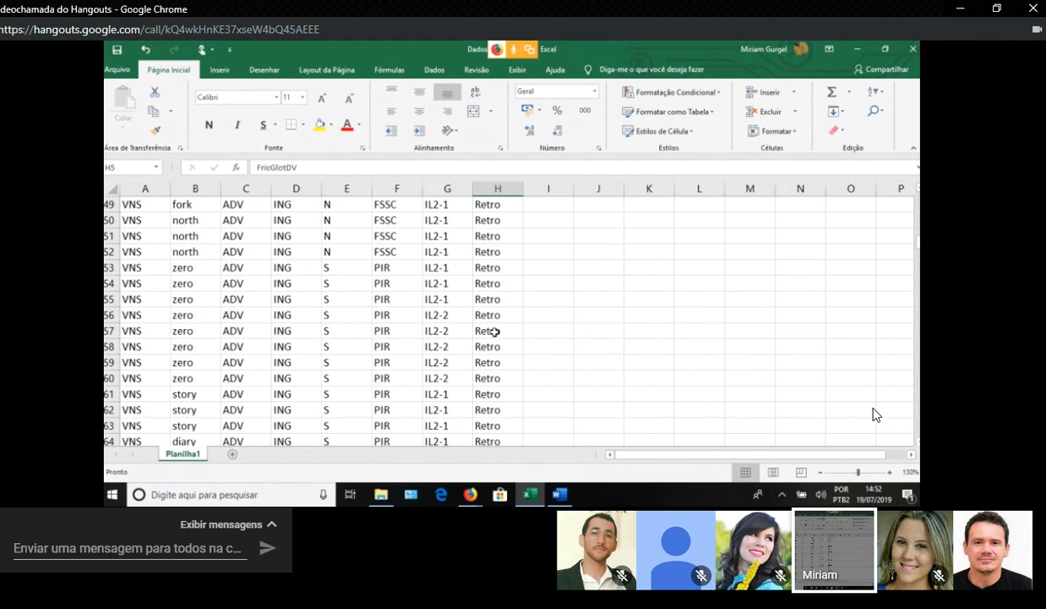
pyautogui.scroll(-1, 494, 331)
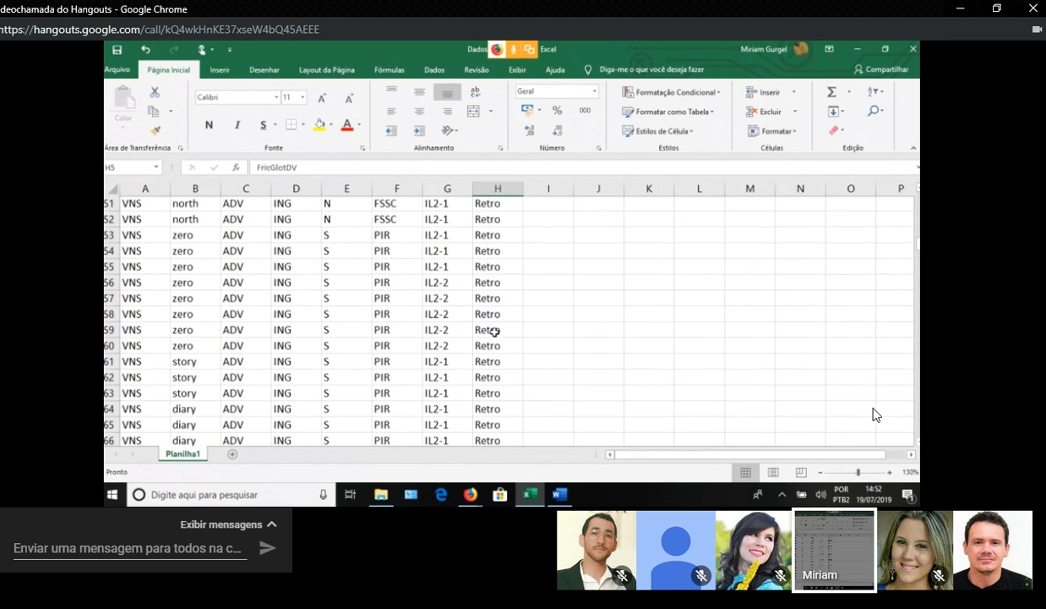
pyautogui.scroll(17, 495, 332)
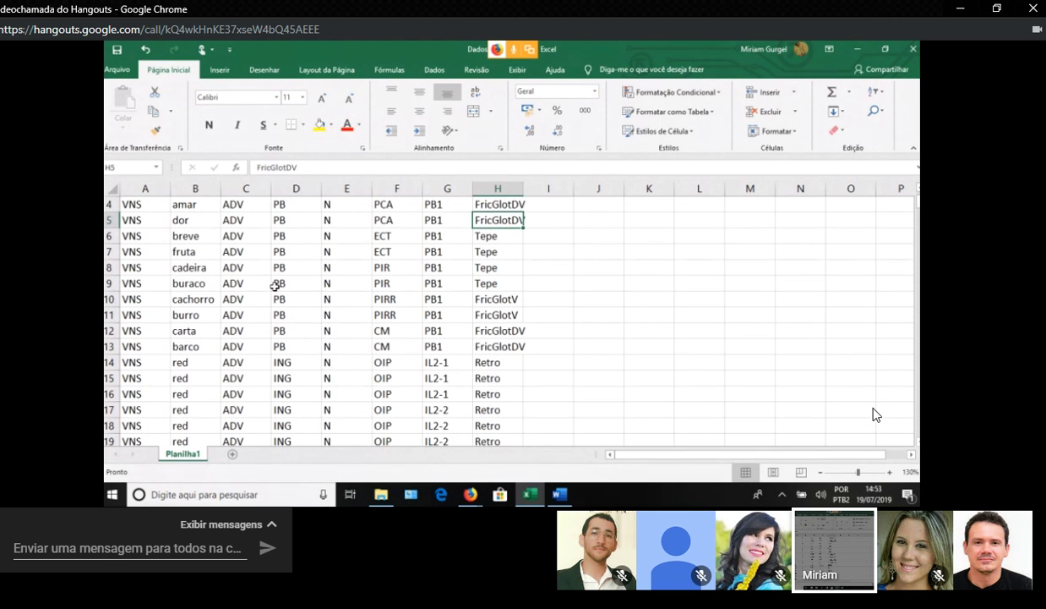
# Step: Mute the microphone in the Hangouts call
pyautogui.moveTo(461, 502)
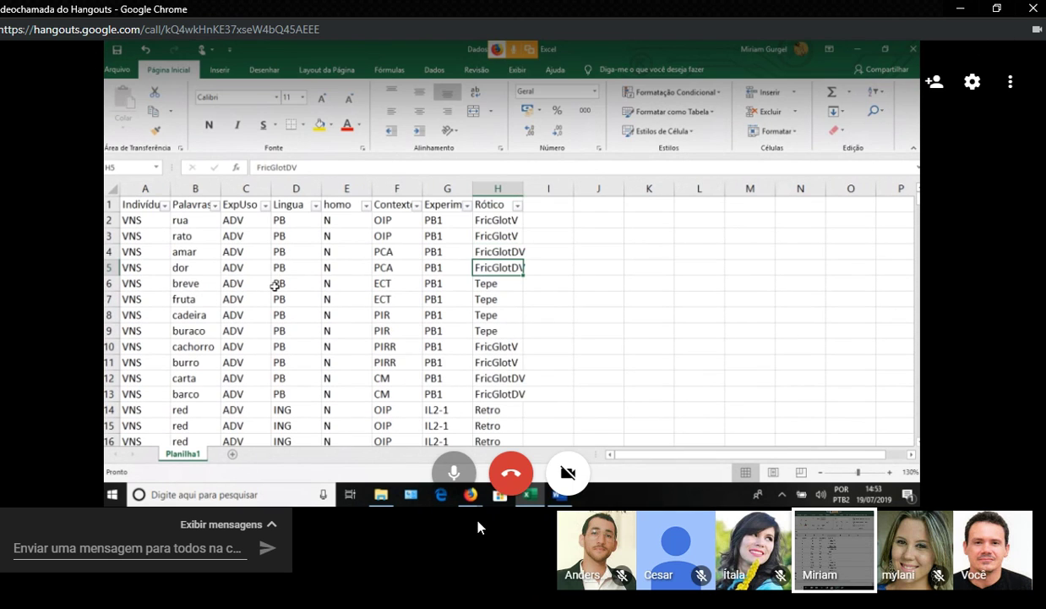
pyautogui.click(452, 478)
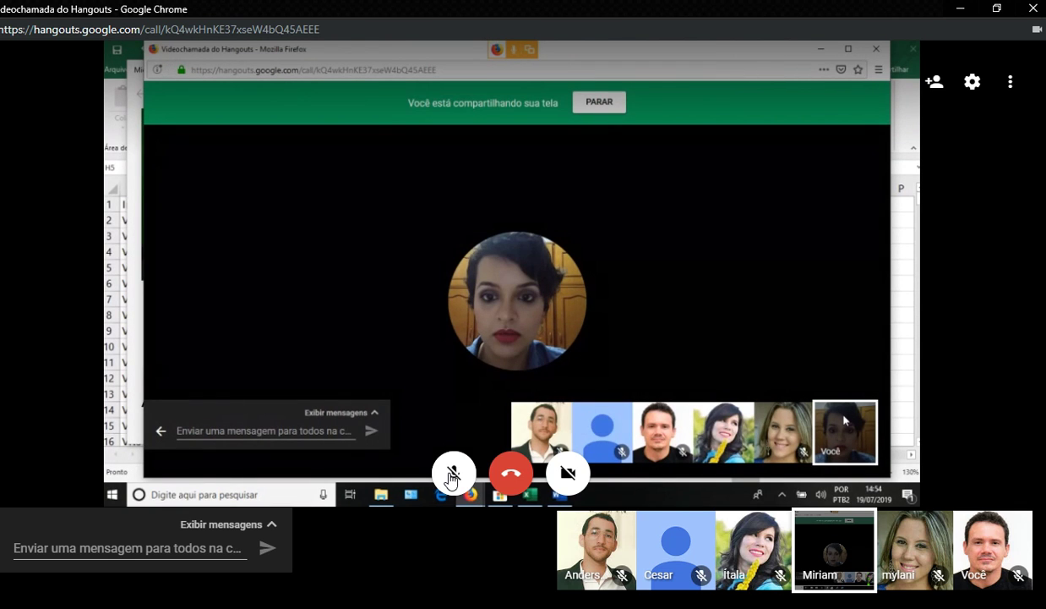
# Step: Unmute the microphone in the Hangouts call and stop the presenter's screen sharing
pyautogui.click(453, 475)
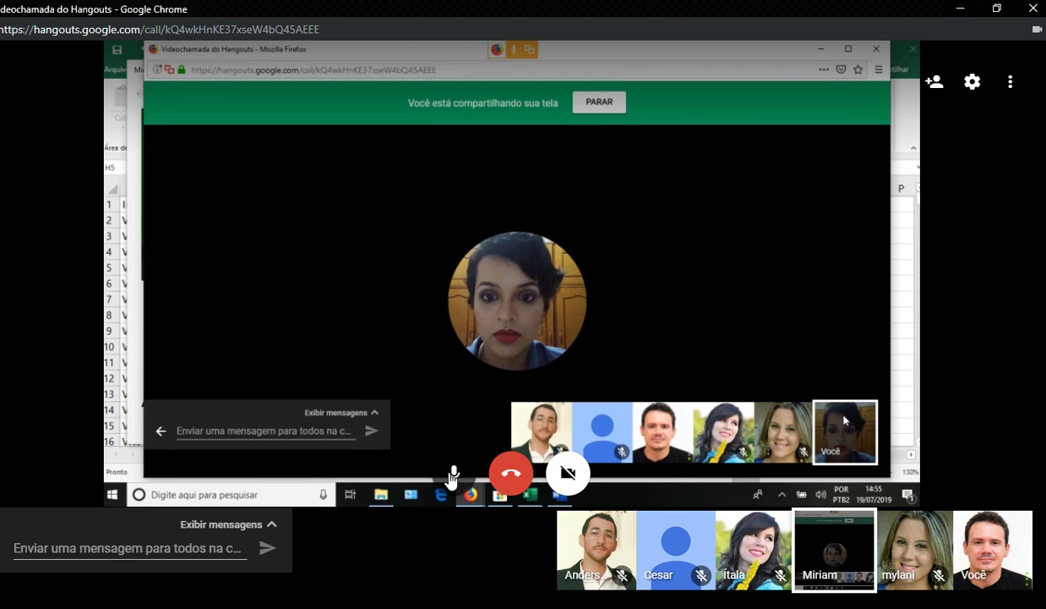
pyautogui.click(542, 499)
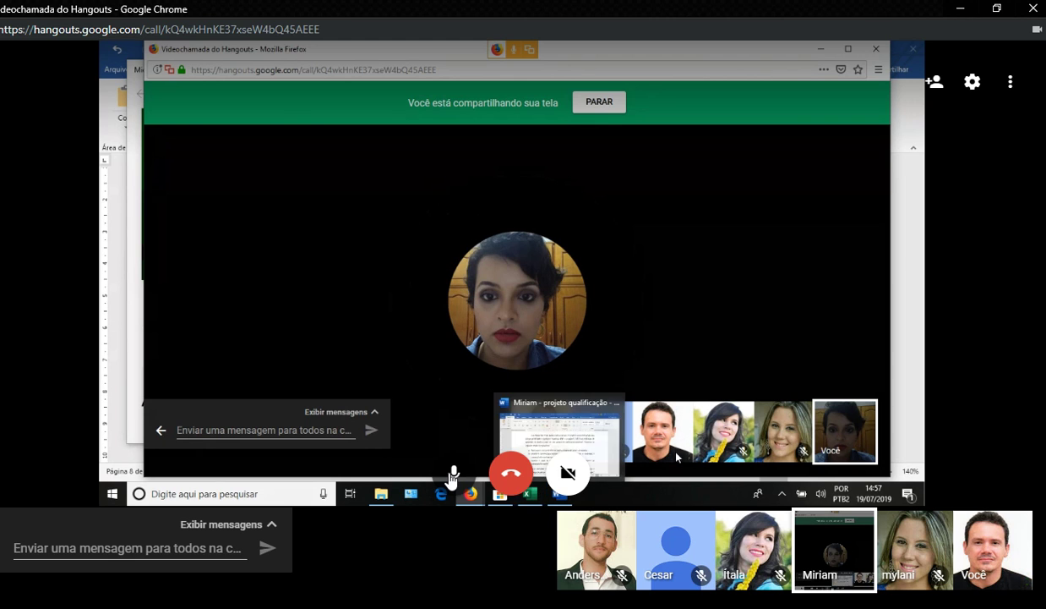
pyautogui.click(587, 103)
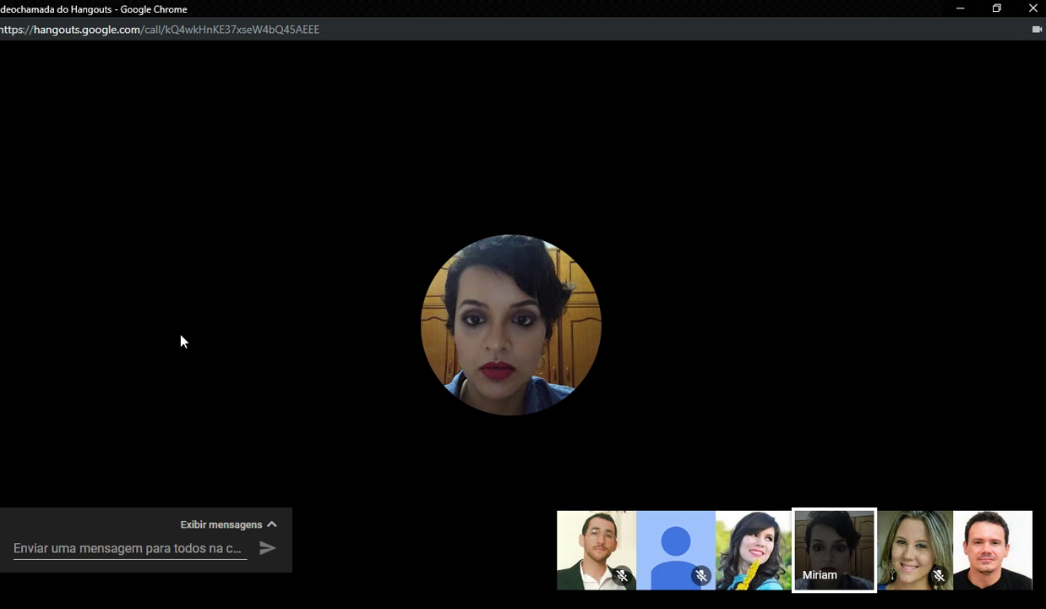
# Step: Bring the third participant's shared screen into the main view and add a new sheet to the Pasta1 PIBIC workbook
pyautogui.click(750, 541)
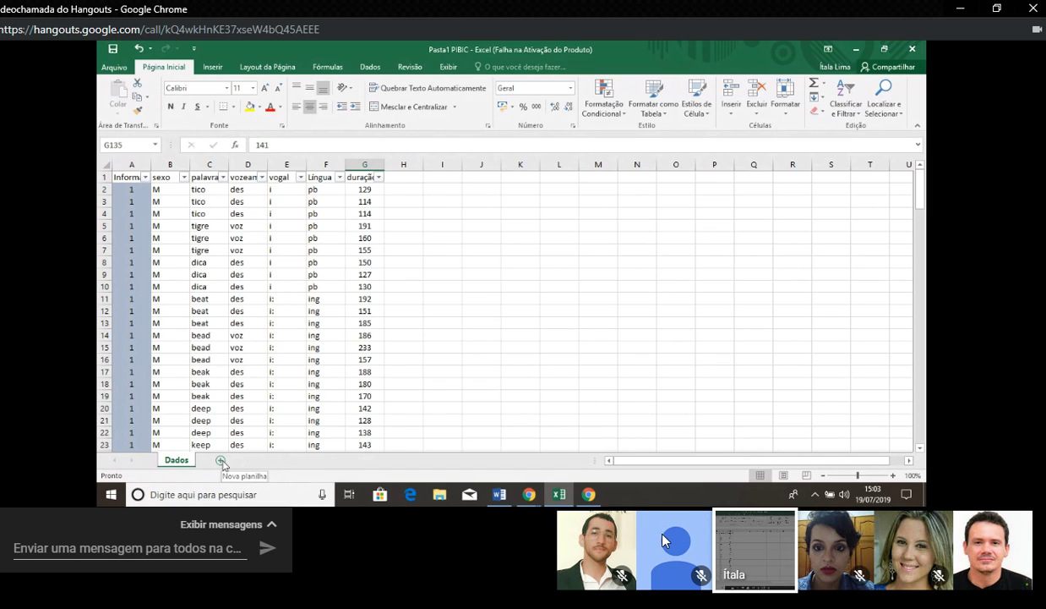
pyautogui.click(221, 461)
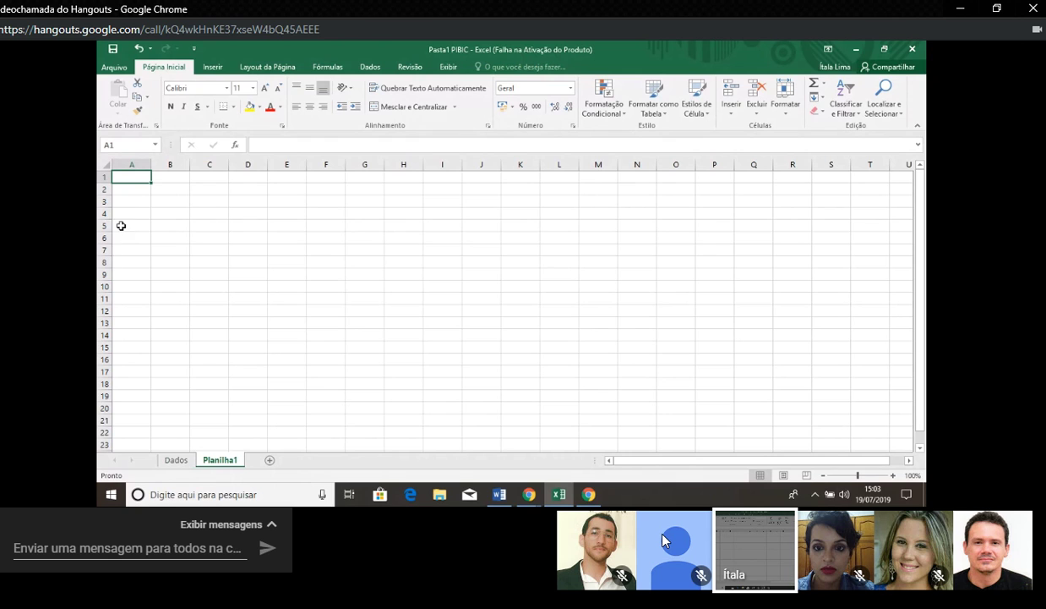
pyautogui.click(178, 460)
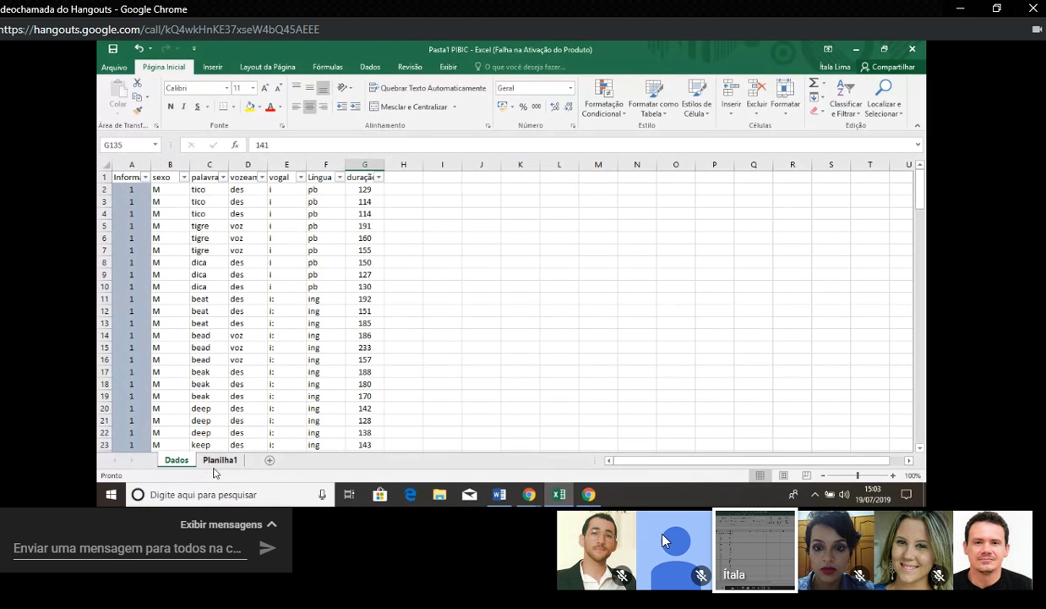
pyautogui.click(216, 459)
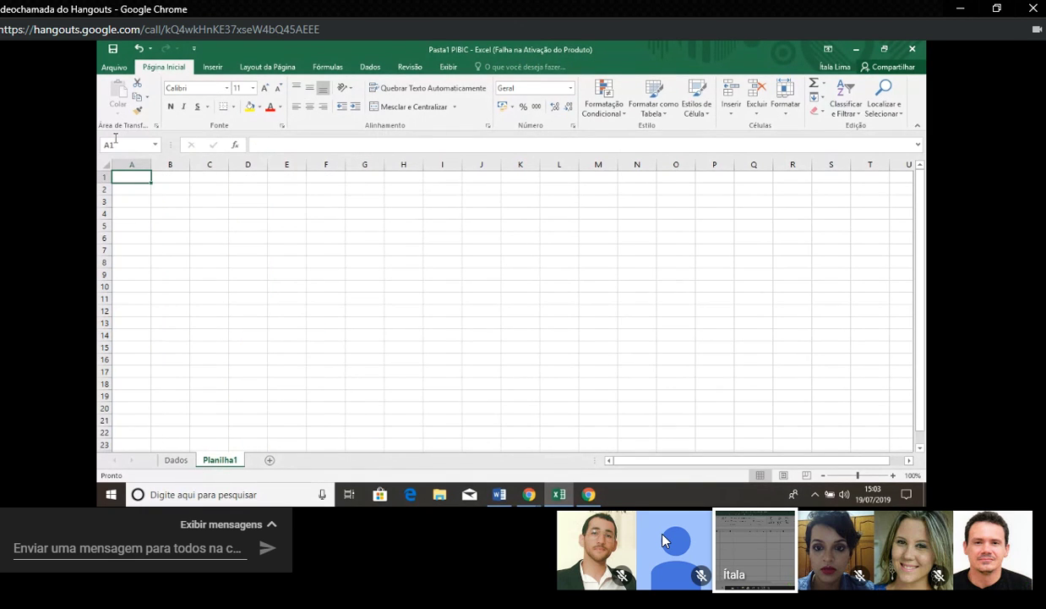
pyautogui.write('Indiv')
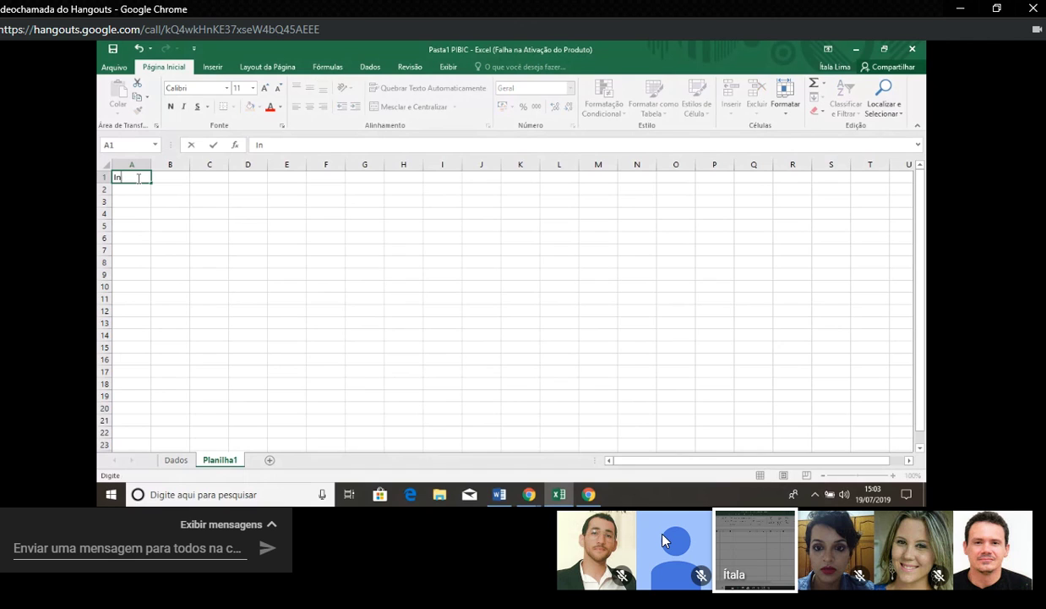
pyautogui.press('BackSpace')
pyautogui.press('BackSpace')
pyautogui.press('BackSpace')
pyautogui.press('BackSpace')
pyautogui.press('BackSpace')
# Step: Rename the new sheet Planilha1 as individul
pyautogui.rightClick(229, 461)
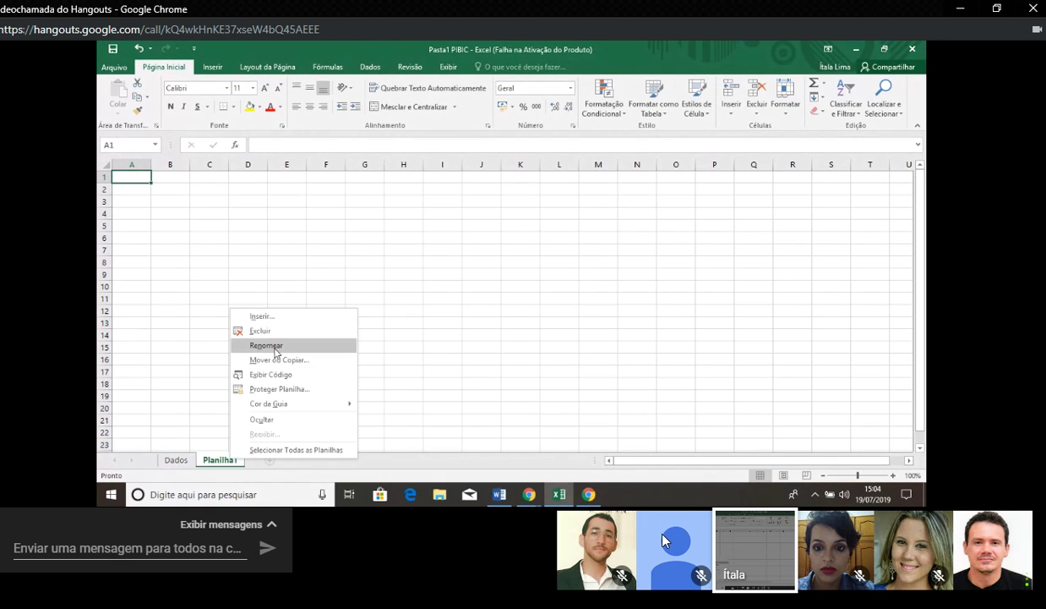
pyautogui.click(270, 341)
pyautogui.press('BackSpace')
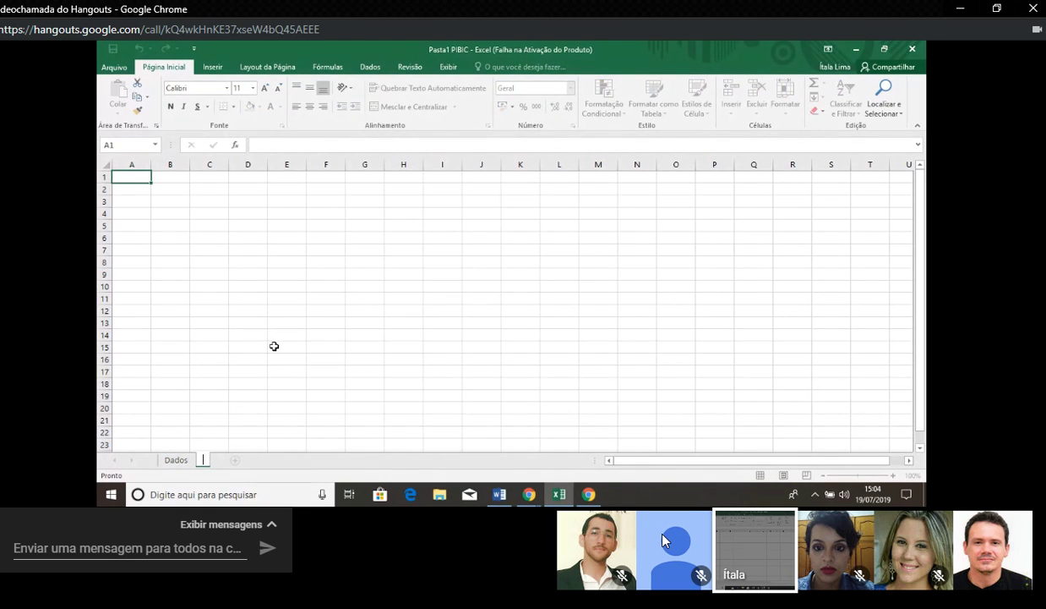
pyautogui.write('individu')
pyautogui.press('Return')
pyautogui.write('l')
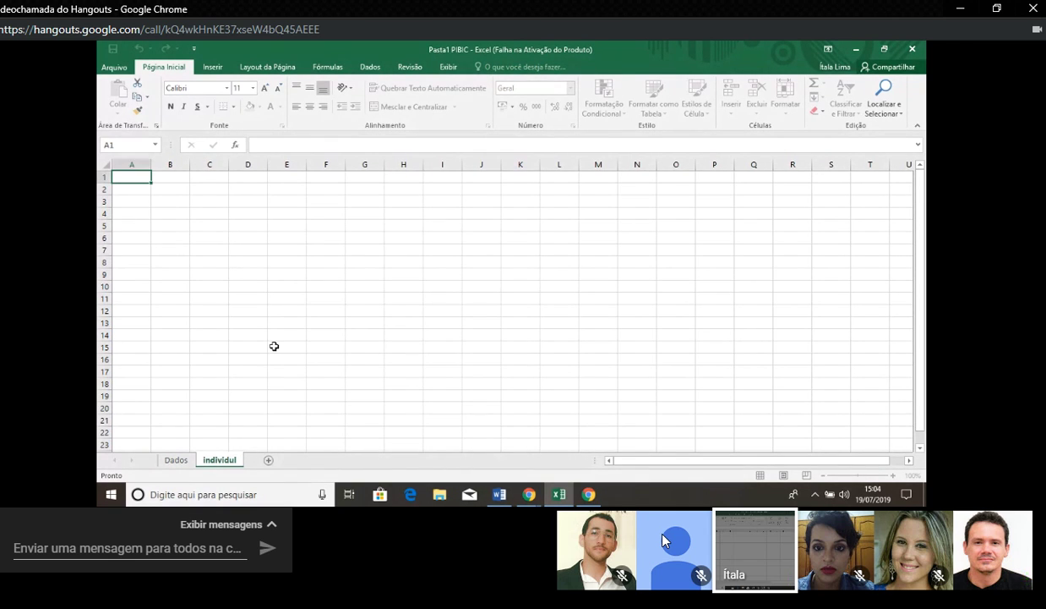
pyautogui.press('Return')
pyautogui.click(176, 177)
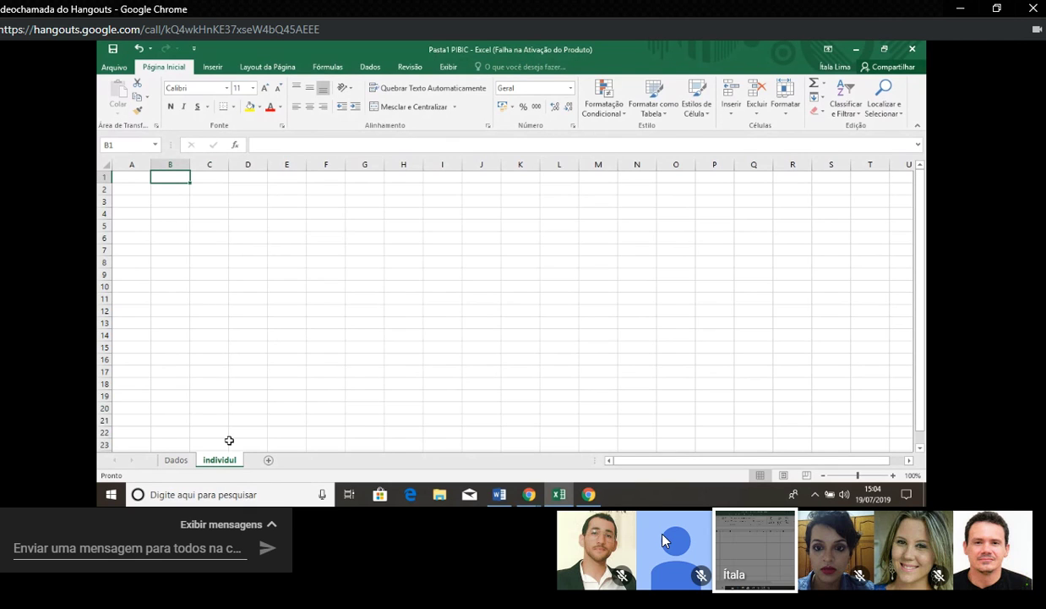
pyautogui.click(182, 214)
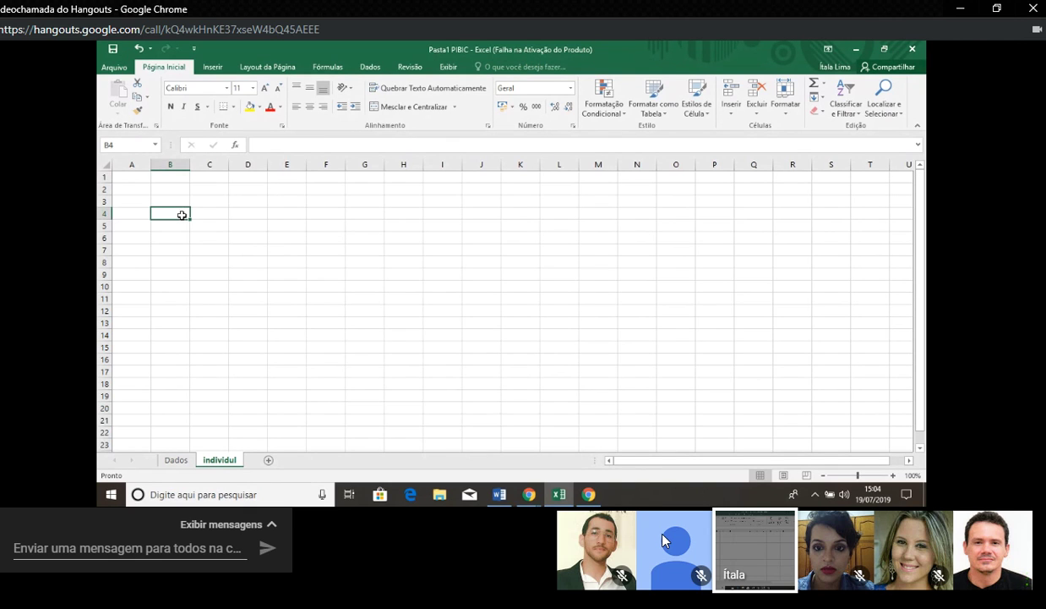
pyautogui.click(182, 260)
pyautogui.click(181, 175)
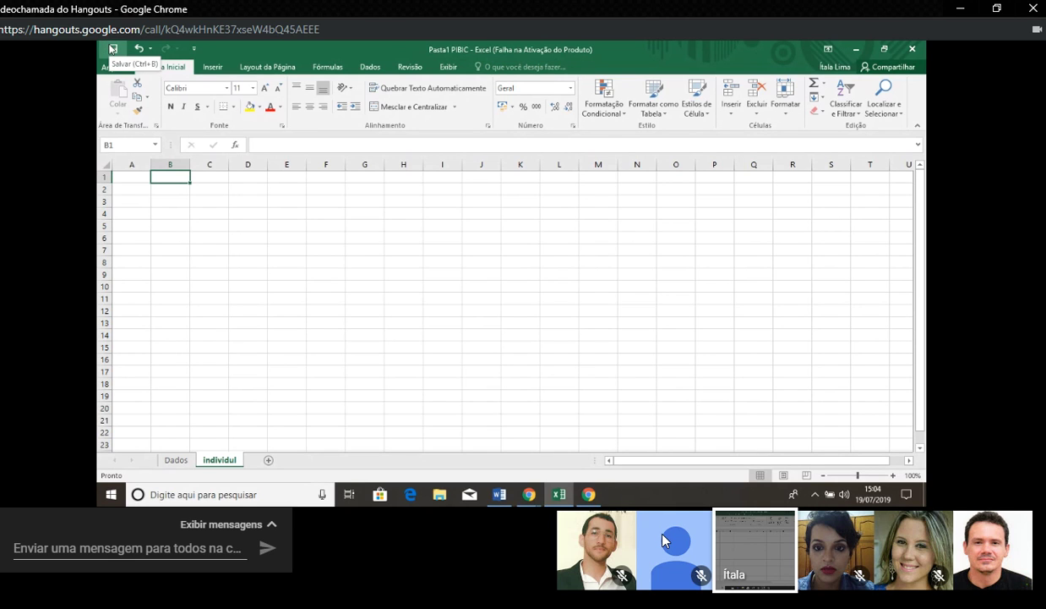
pyautogui.click(177, 460)
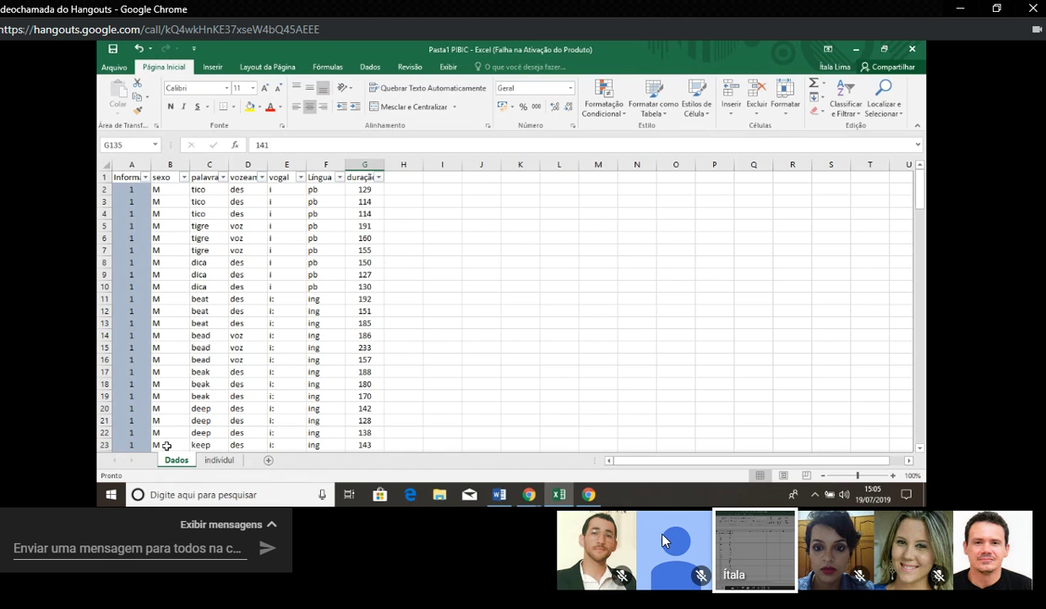
# Step: Correct the name of the new sheet to individuo
pyautogui.click(229, 462)
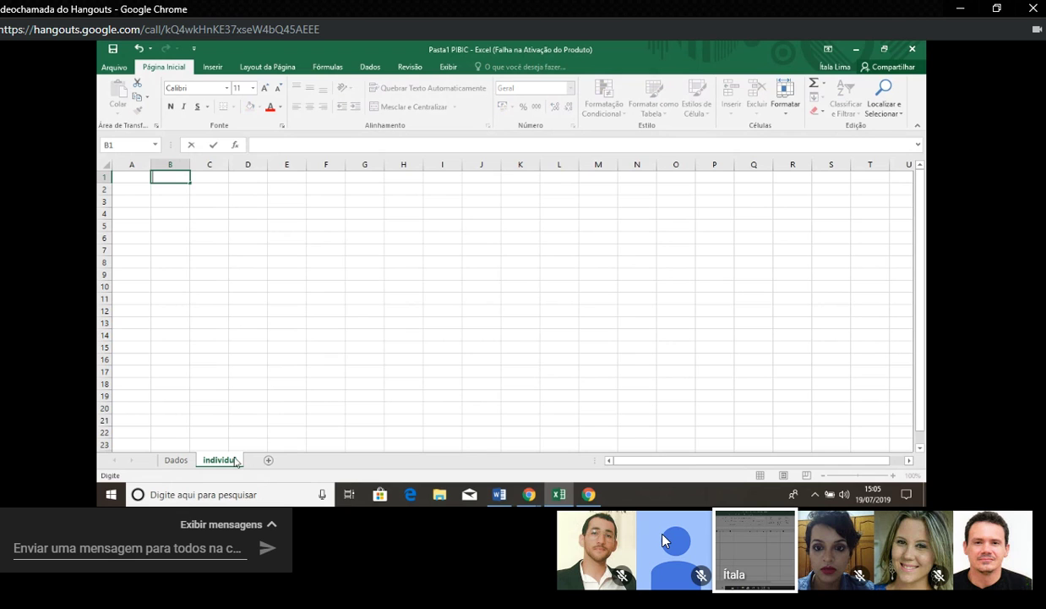
pyautogui.rightClick(243, 463)
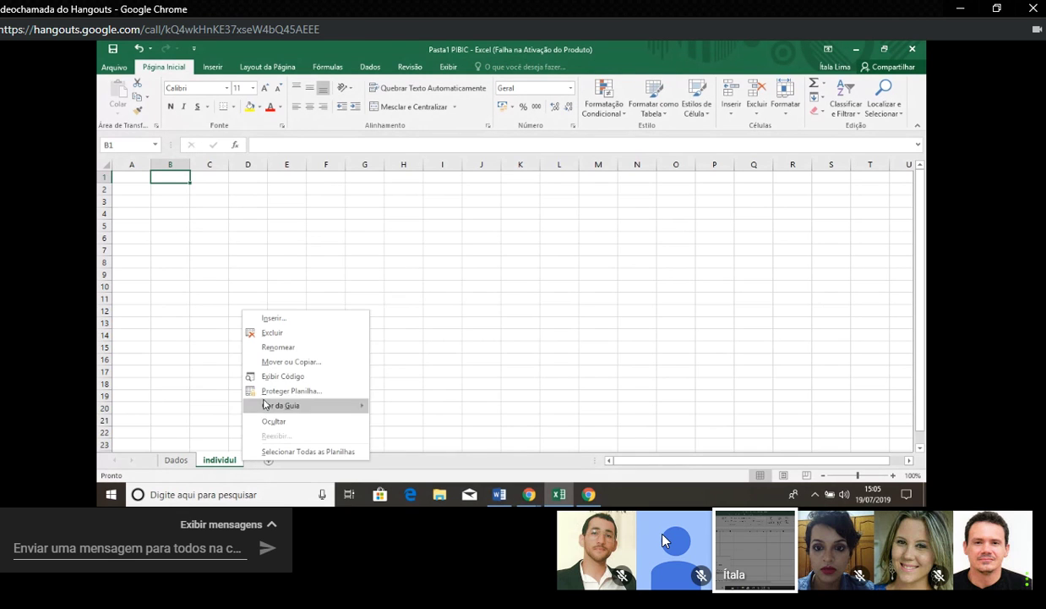
pyautogui.click(297, 347)
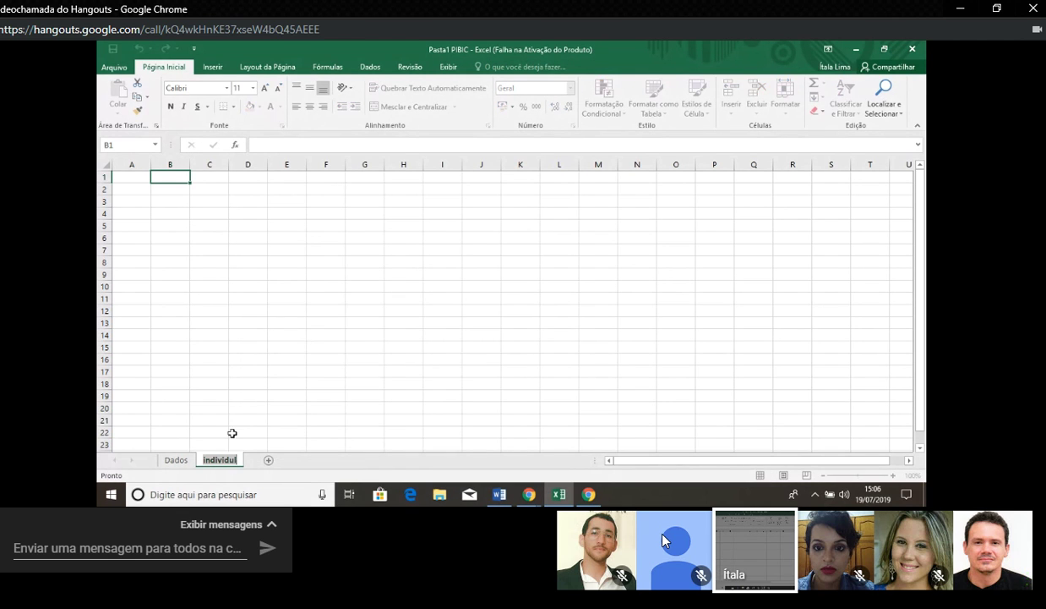
pyautogui.write('o')
pyautogui.press('BackSpace')
pyautogui.write('indi')
pyautogui.write('vidu')
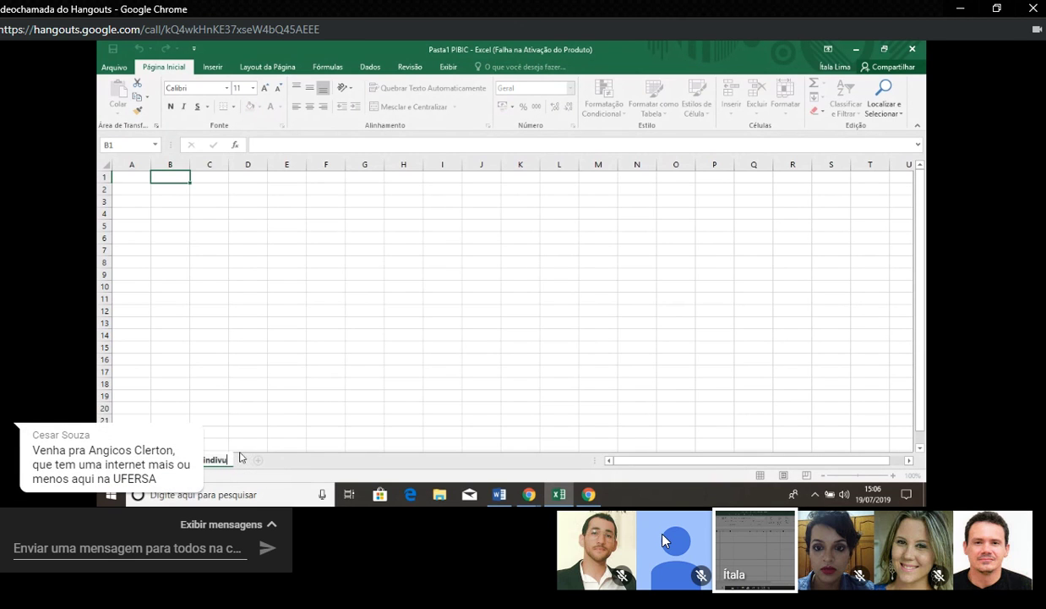
pyautogui.write('o')
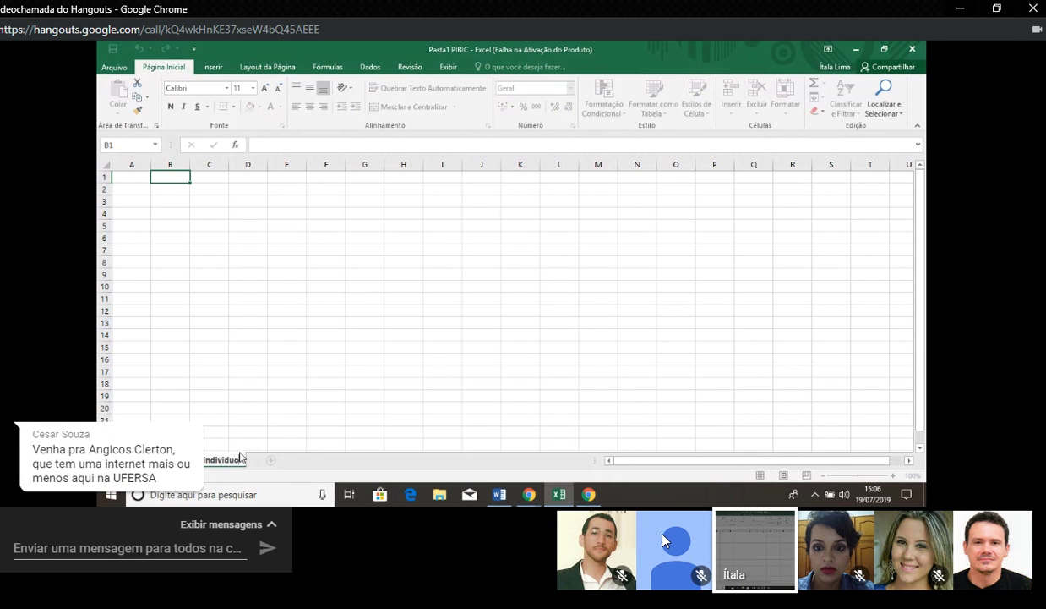
pyautogui.press('Return')
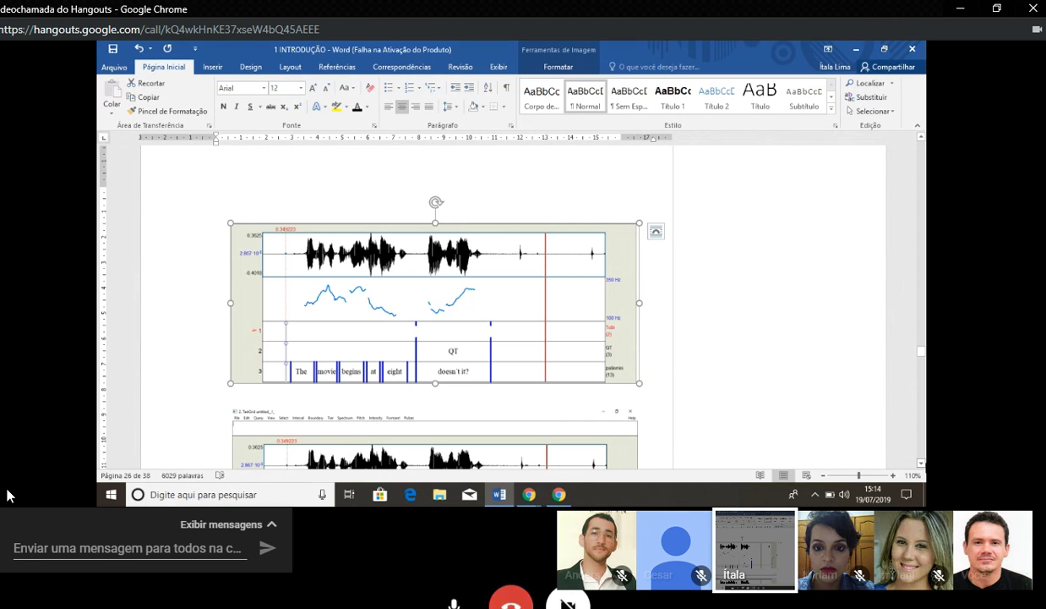
pyautogui.moveTo(5, 493)
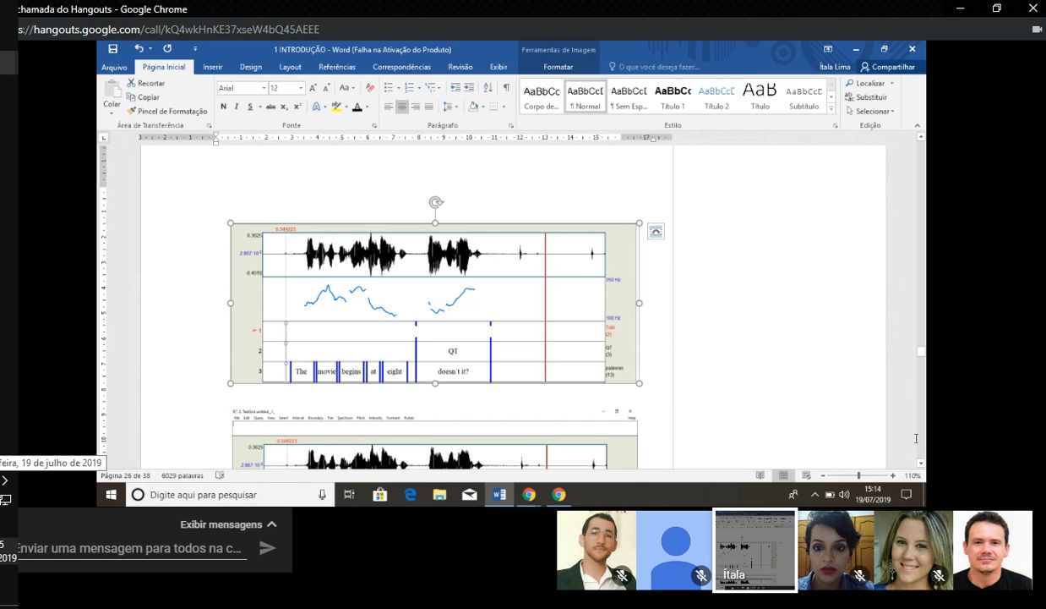
pyautogui.moveTo(246, 409)
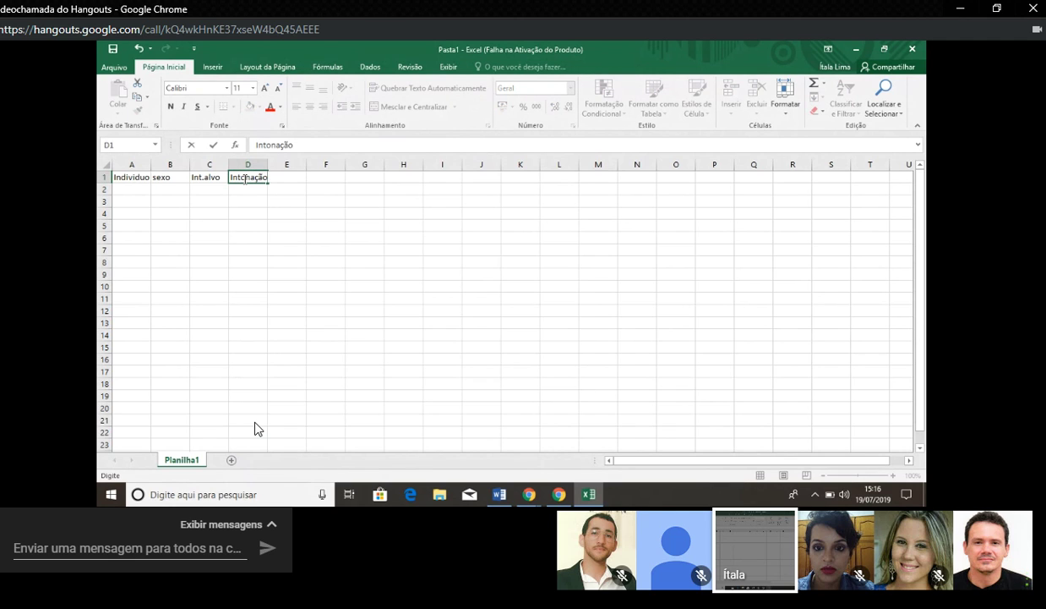
# Step: Change the column header in D1 of the Pasta1 workbook to Int.real
pyautogui.press('BackSpace')
pyautogui.press('BackSpace')
pyautogui.press('BackSpace')
pyautogui.press('BackSpace')
pyautogui.press('BackSpace')
pyautogui.write('.real')
pyautogui.press('Return')
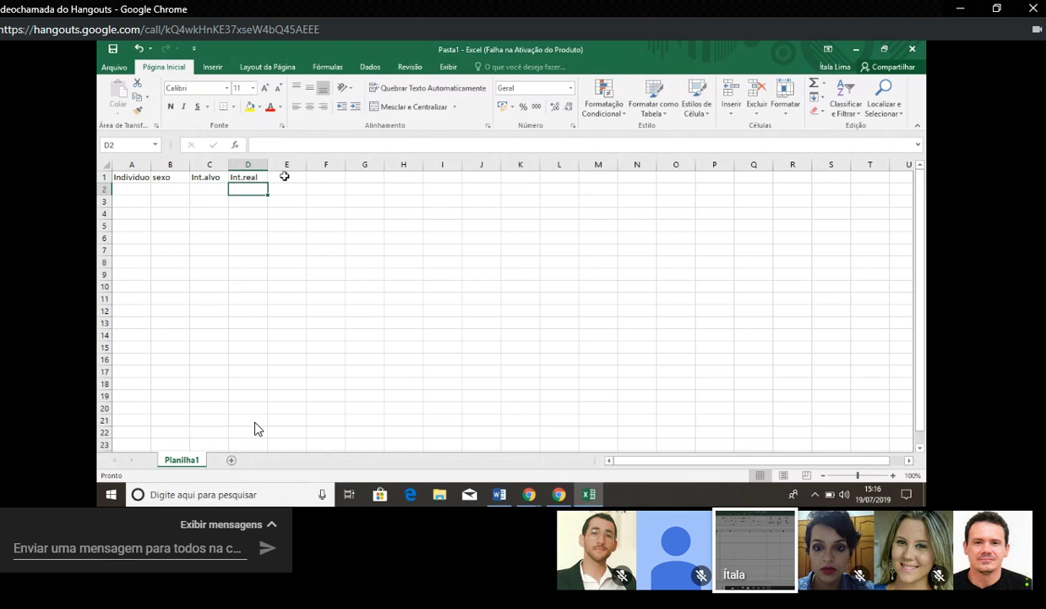
# Step: Enter Tobi as the column header in E1, leaving F1 empty
pyautogui.click(284, 176)
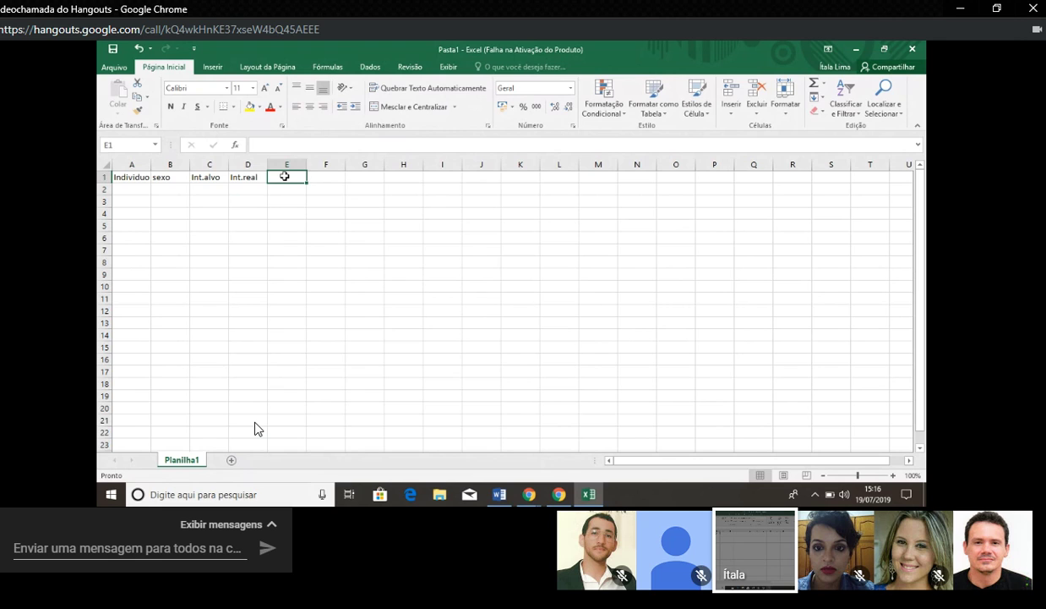
pyautogui.write('E.')
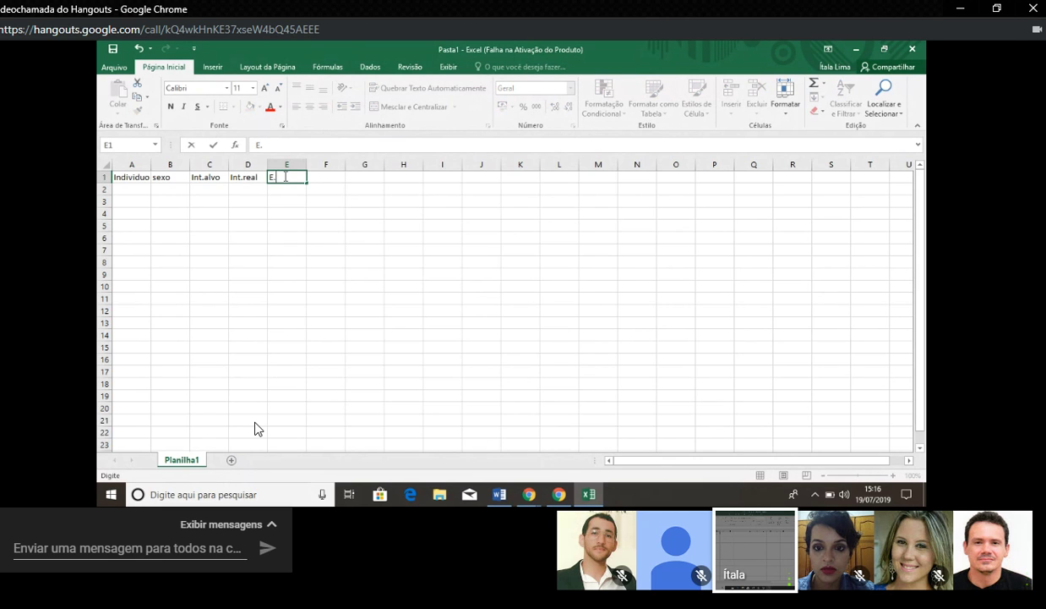
pyautogui.press('BackSpace')
pyautogui.write('Tobi')
pyautogui.press('Return')
pyautogui.click(330, 178)
pyautogui.doubleClick(332, 177)
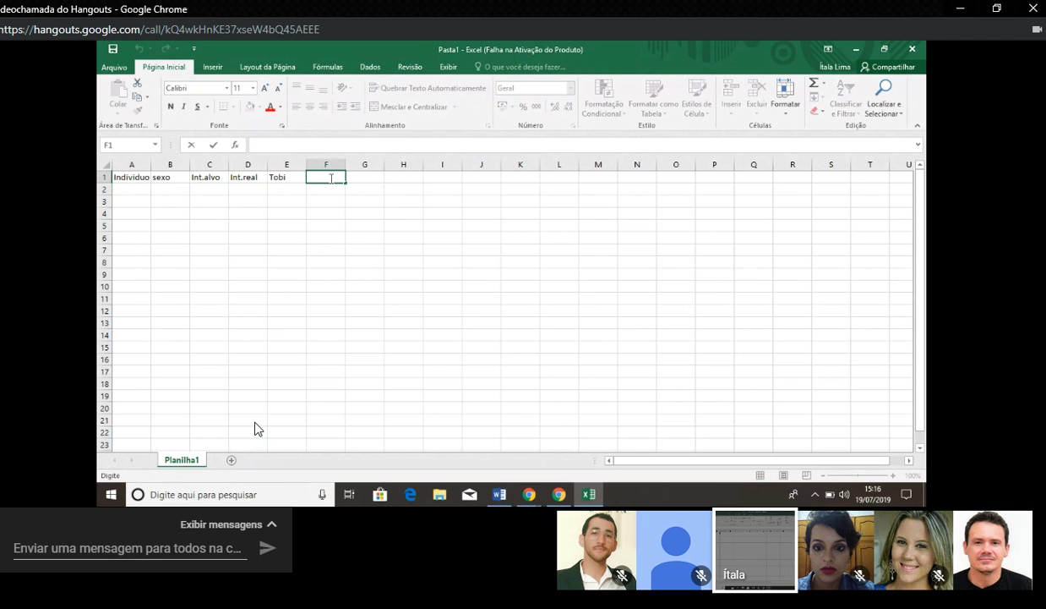
pyautogui.press('Escape')
pyautogui.click(303, 186)
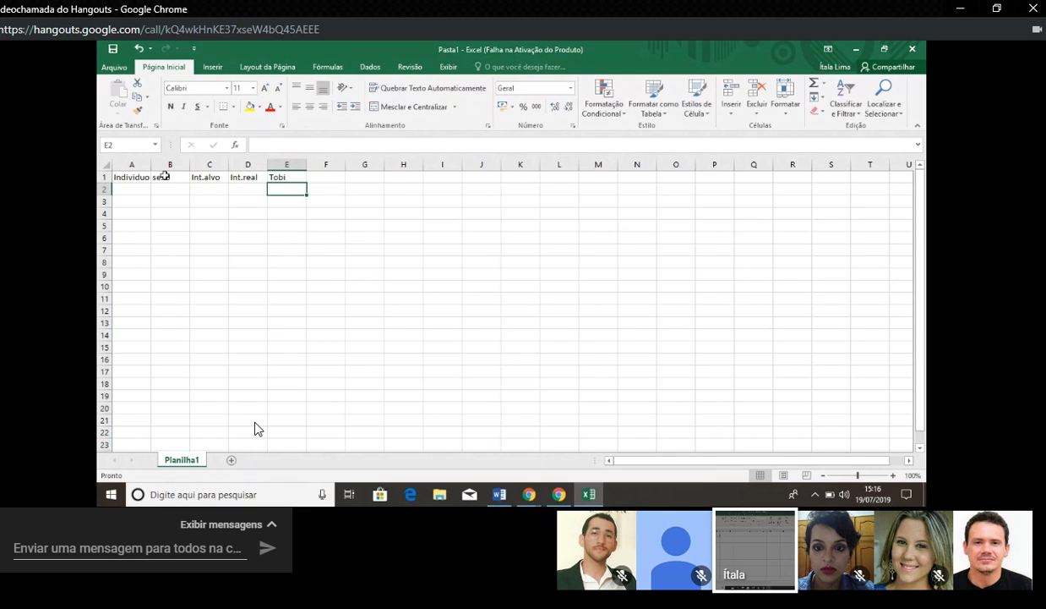
# Step: Fill the Individuo cells A2 to A11 with 1 and centre the values
pyautogui.click(137, 189)
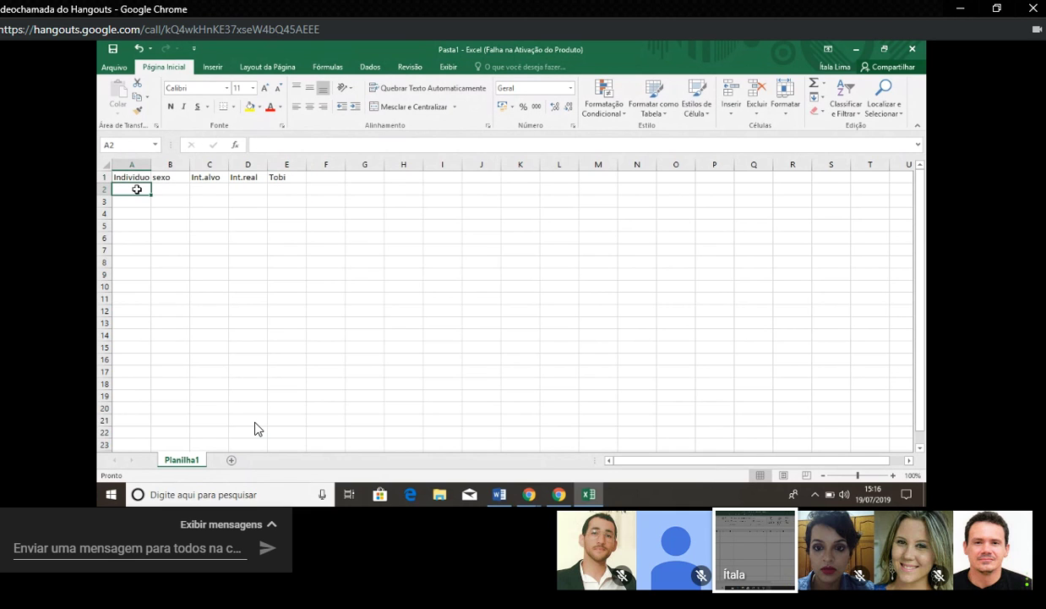
pyautogui.write('1')
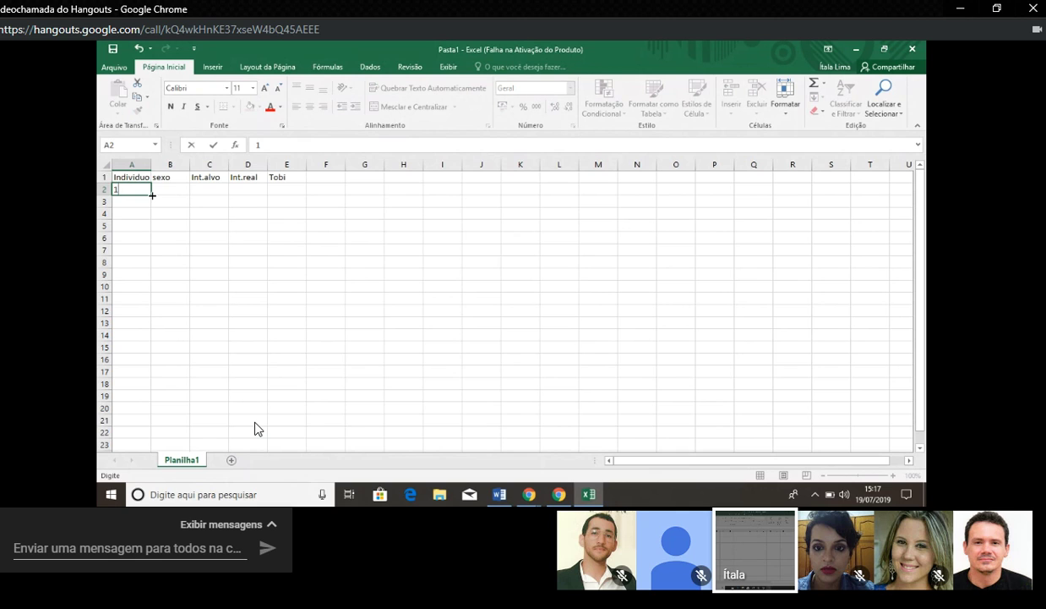
pyautogui.moveTo(152, 195); pyautogui.dragTo(139, 306)
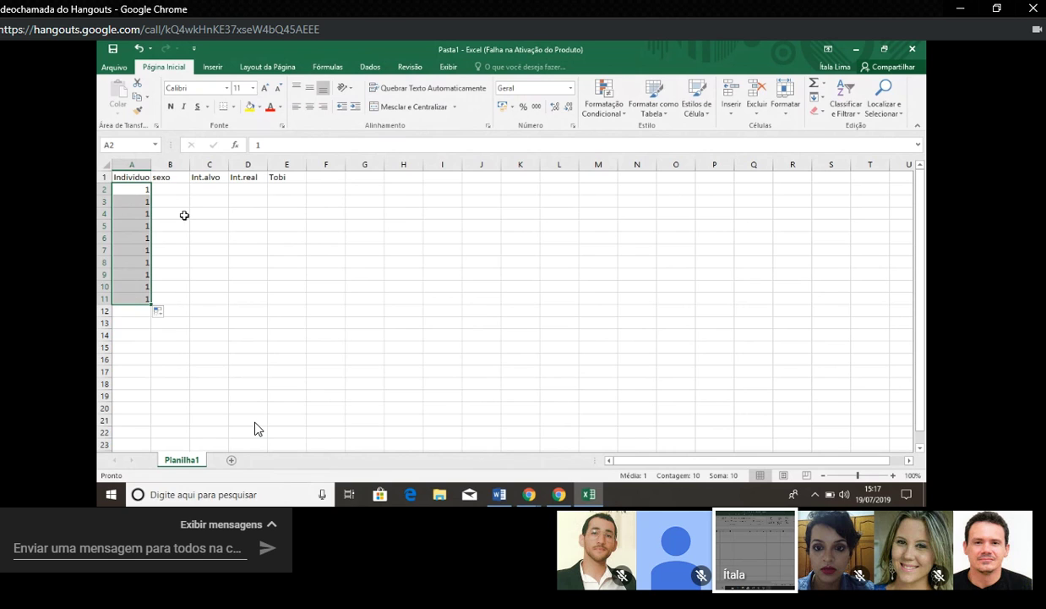
pyautogui.click(306, 107)
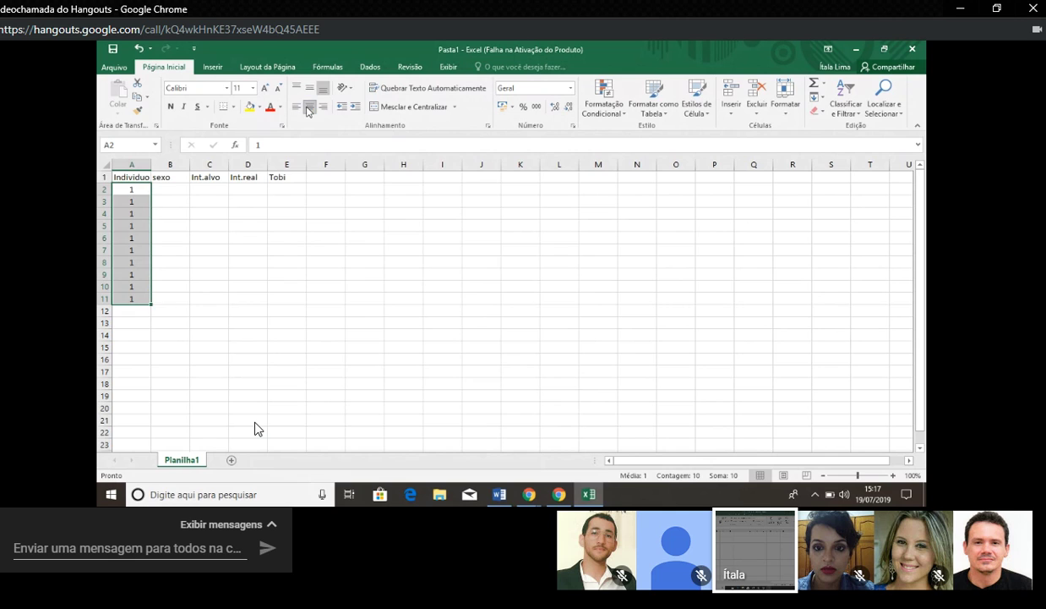
pyautogui.click(124, 214)
pyautogui.click(161, 191)
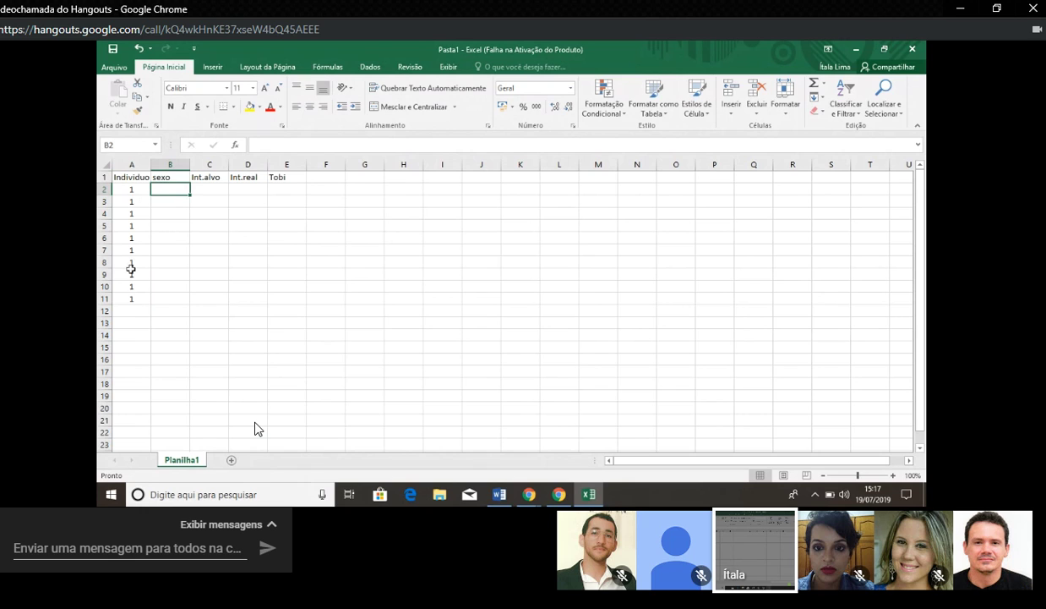
pyautogui.click(136, 311)
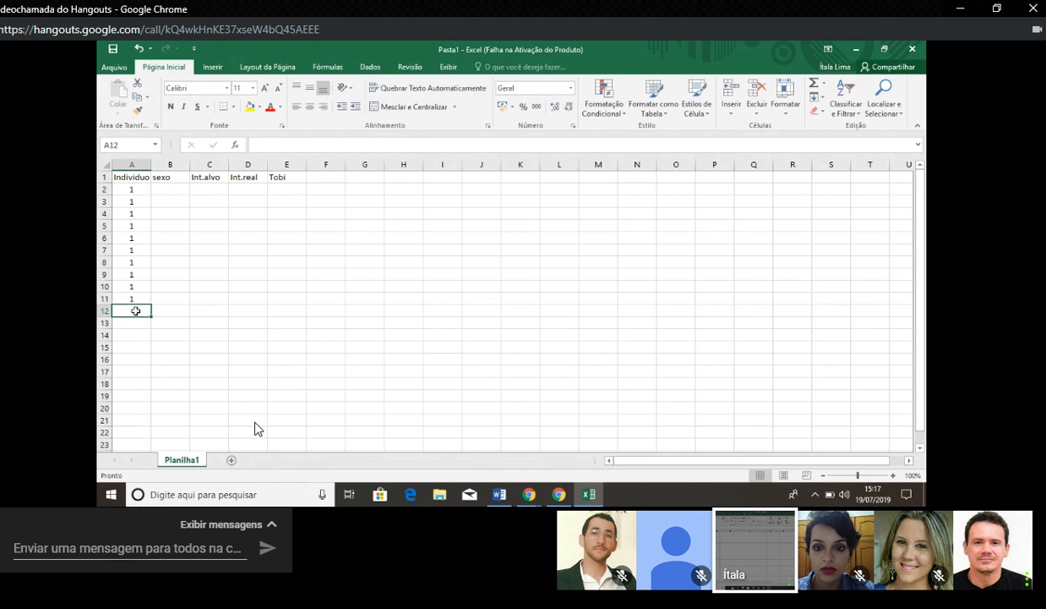
pyautogui.write('2')
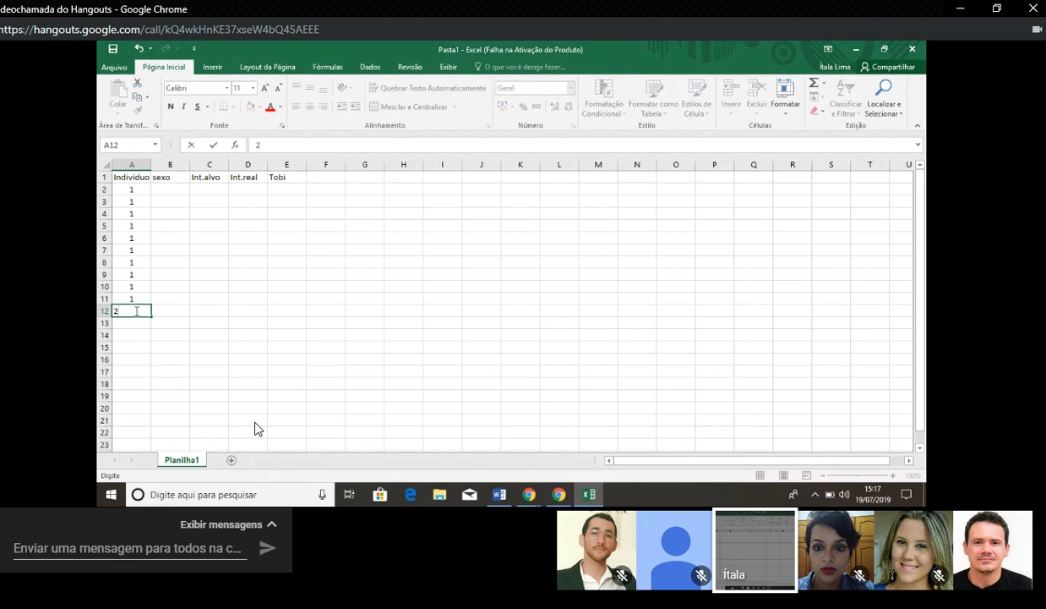
pyautogui.press('BackSpace')
# Step: Fill the sexo cells B2 to B11 with M
pyautogui.click(177, 190)
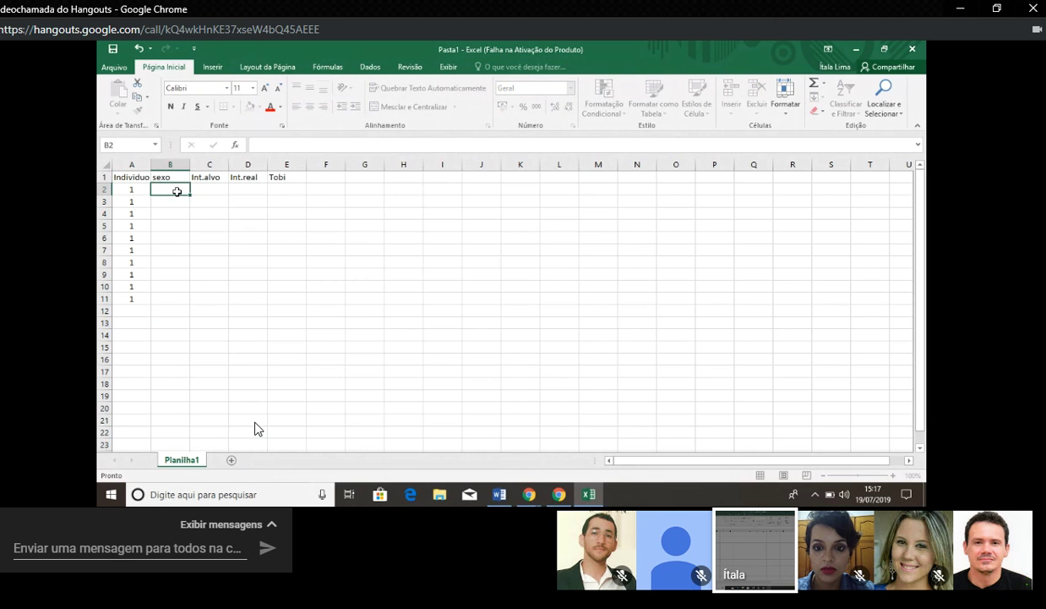
pyautogui.write('M')
pyautogui.moveTo(190, 196); pyautogui.dragTo(186, 305)
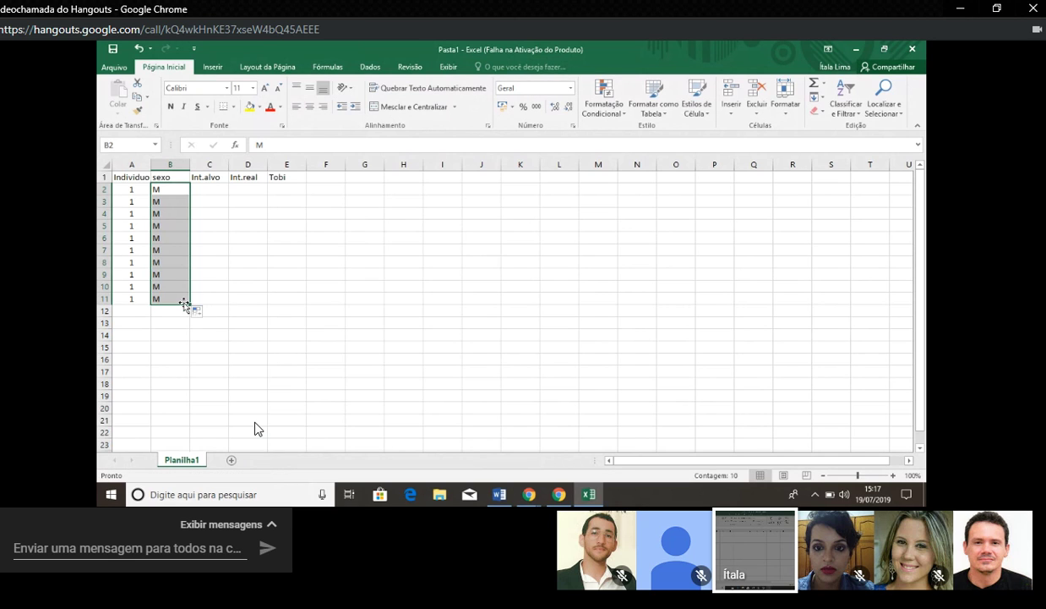
# Step: Enter 2 in the Individuo column at A12, below the rows of individual 1
pyautogui.click(140, 312)
pyautogui.write('2')
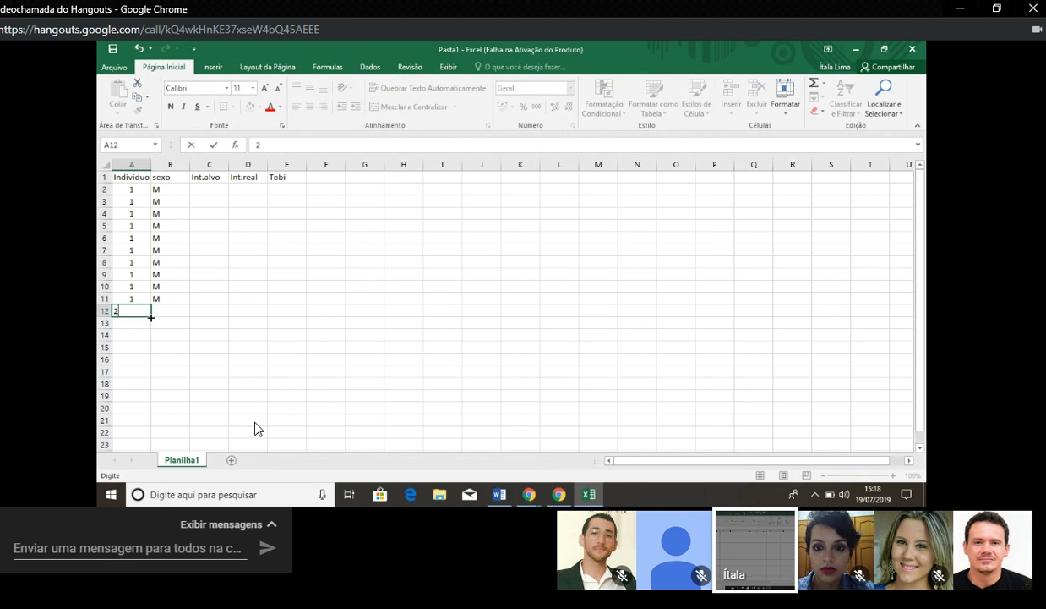
pyautogui.moveTo(151, 317)
pyautogui.mouseDown()
pyautogui.moveTo(149, 366)
pyautogui.moveTo(147, 310)
pyautogui.mouseUp()
pyautogui.click(168, 313)
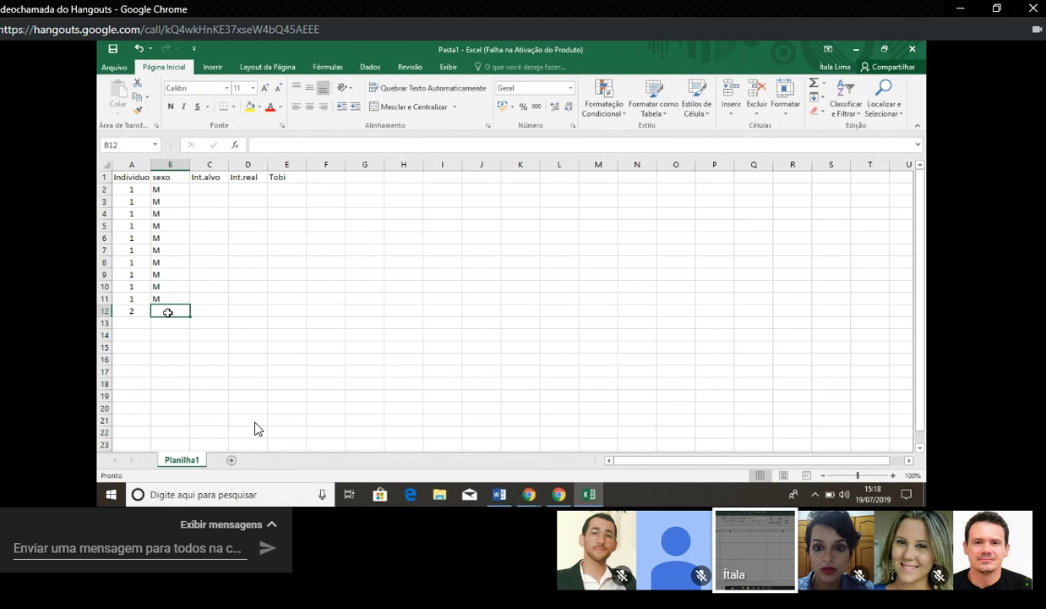
# Step: Copy the headers Int.alvo, Int.real and Tobi from C1:E1 and paste them one column over, starting at D1
pyautogui.click(207, 190)
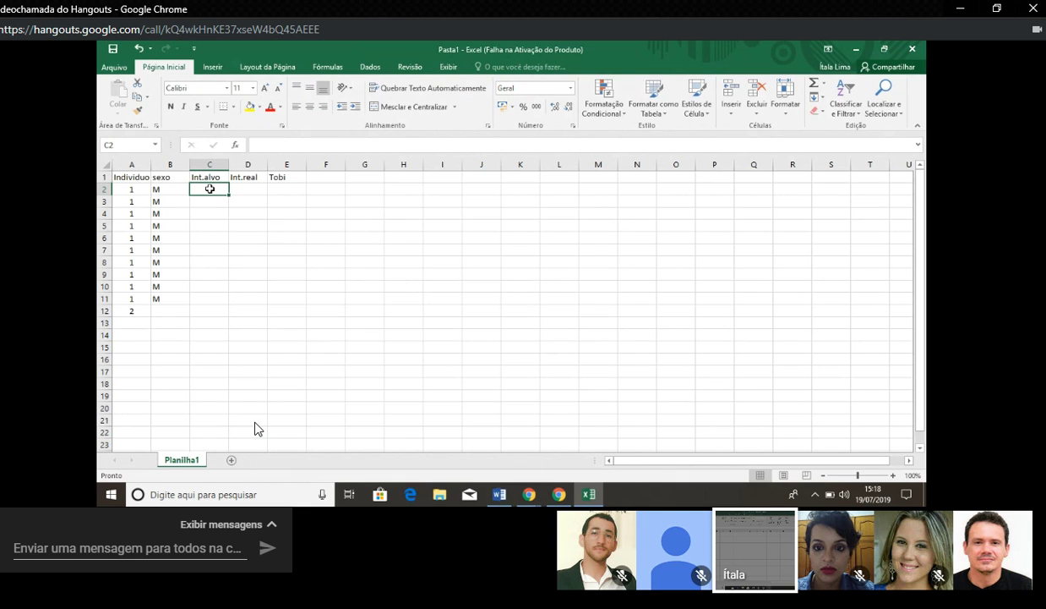
pyautogui.click(215, 179)
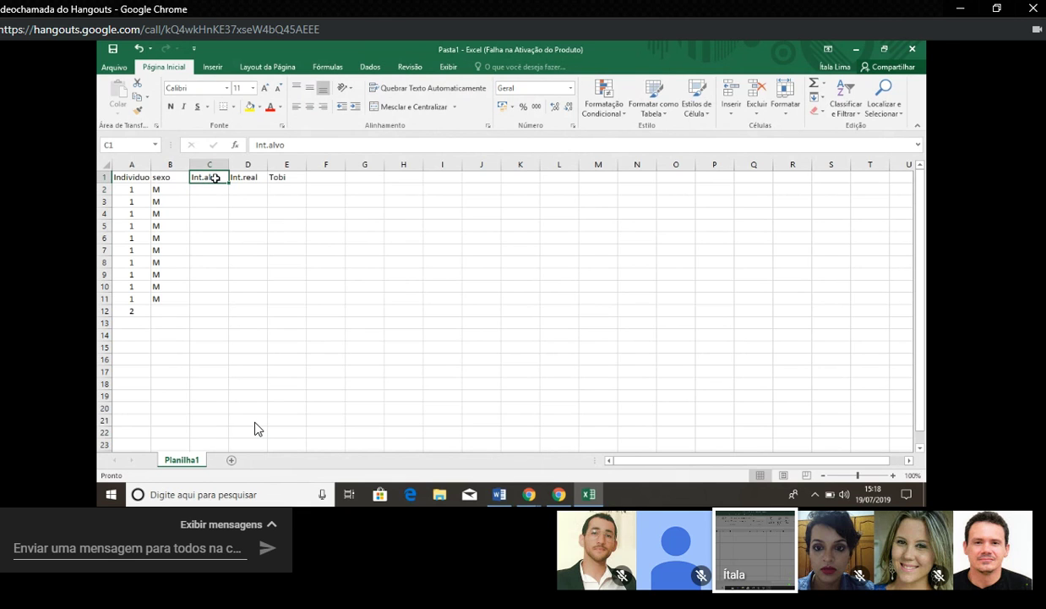
pyautogui.hotkey('shift', 'Right')
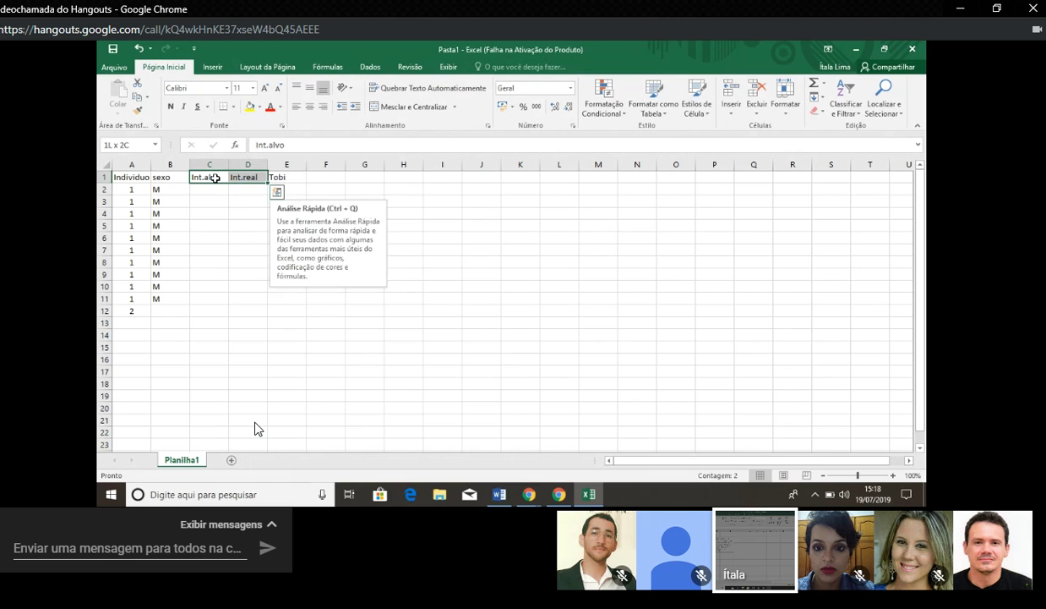
pyautogui.hotkey('shift', 'Right')
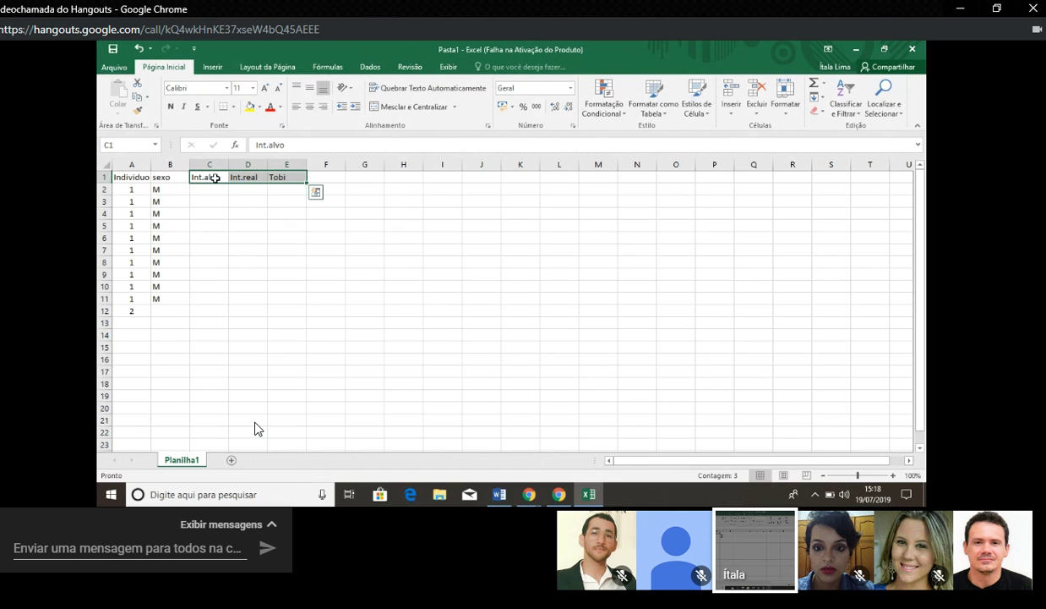
pyautogui.hotkey('ctrl', 'c')
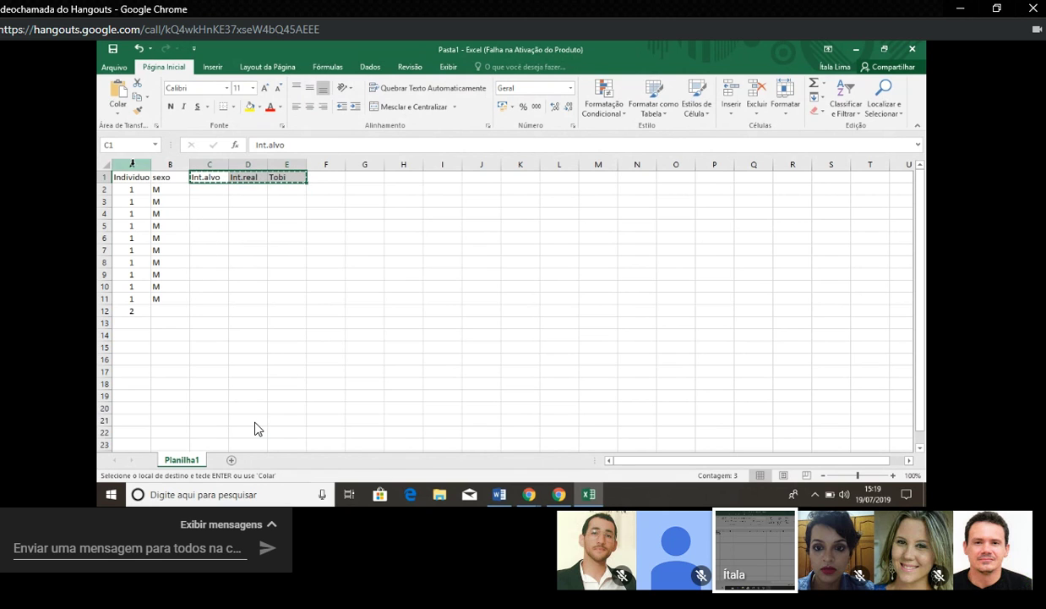
pyautogui.click(207, 191)
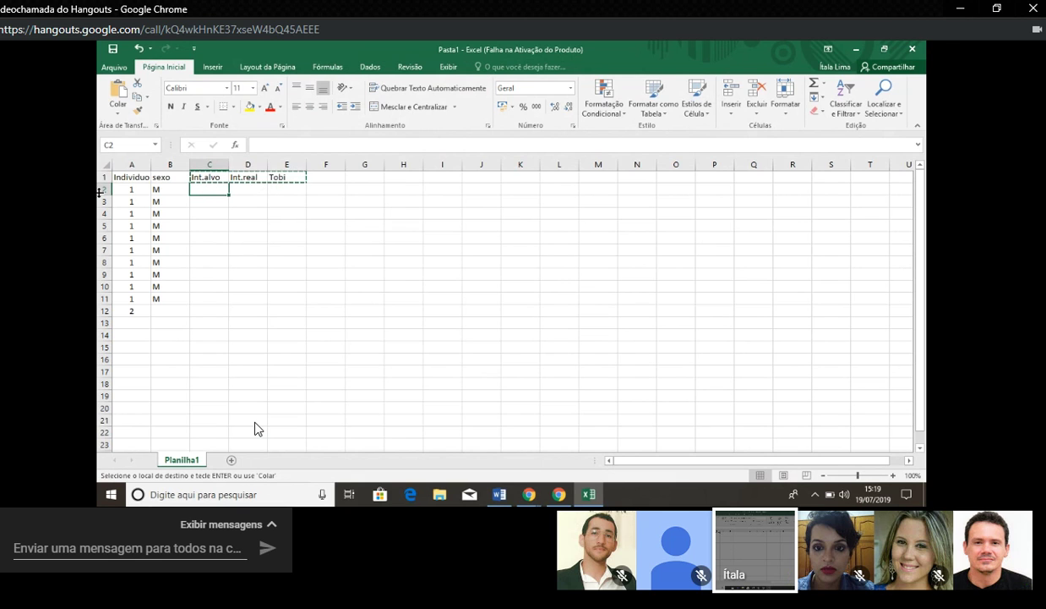
pyautogui.click(131, 188)
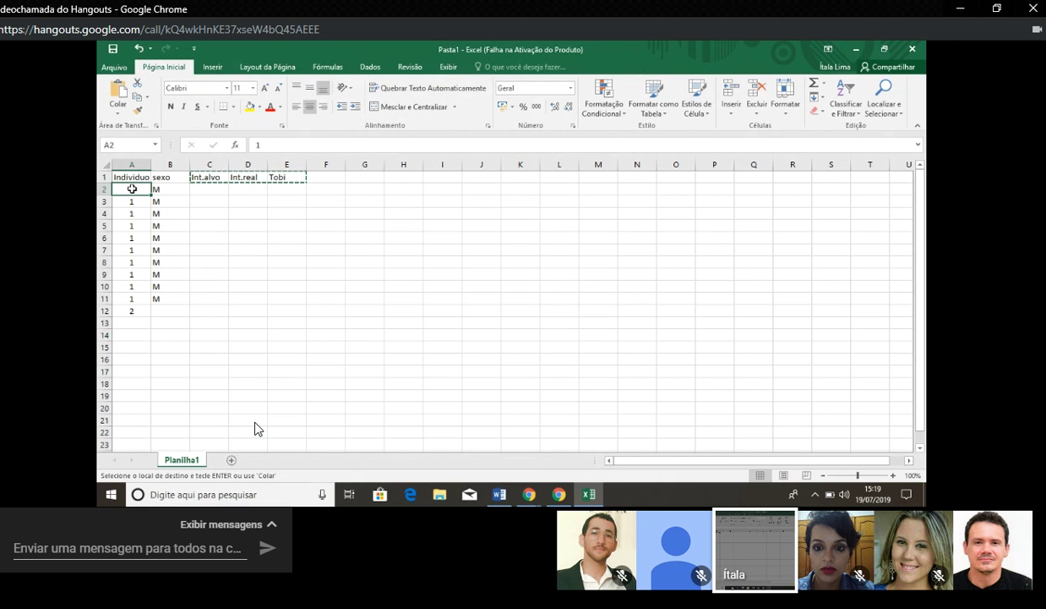
pyautogui.click(251, 189)
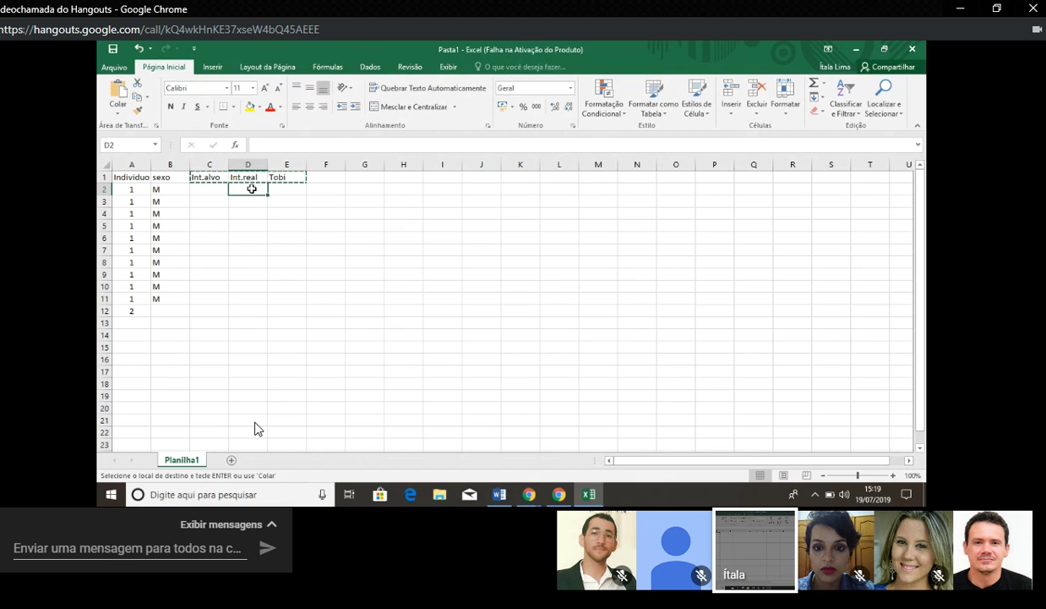
pyautogui.click(253, 310)
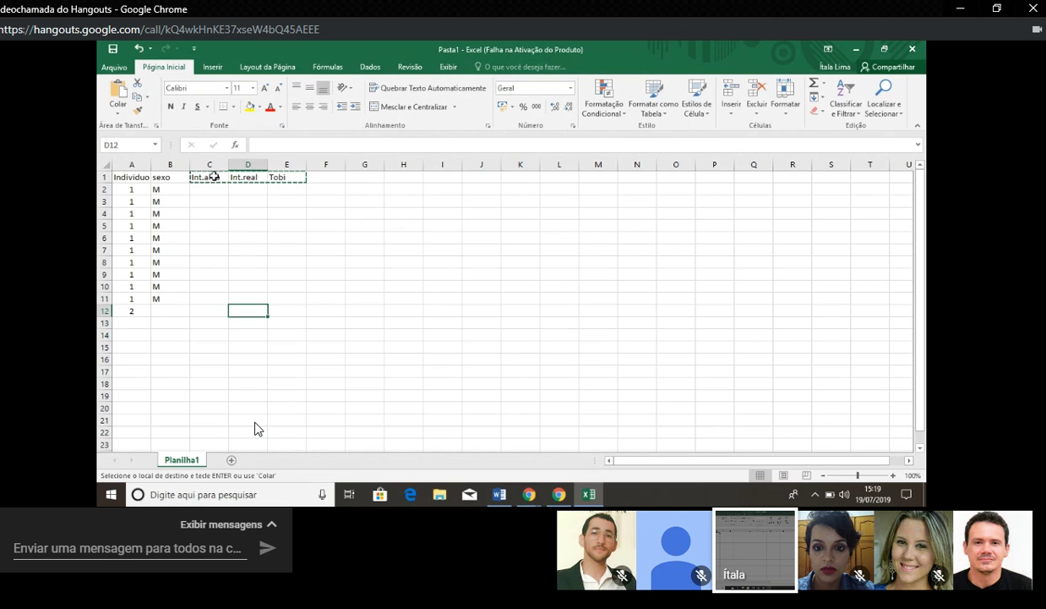
pyautogui.click(146, 178)
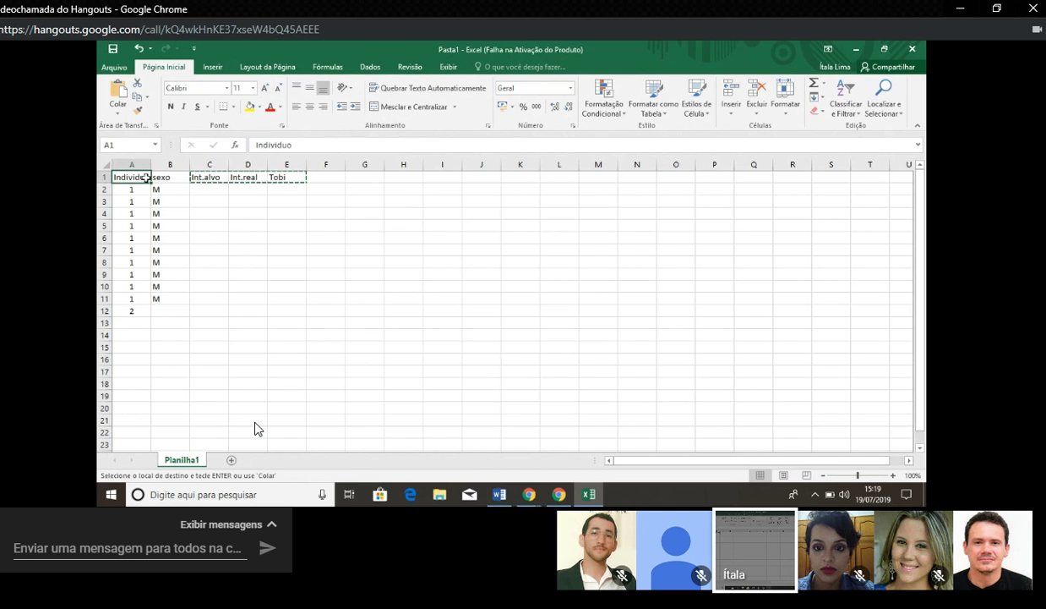
pyautogui.click(251, 177)
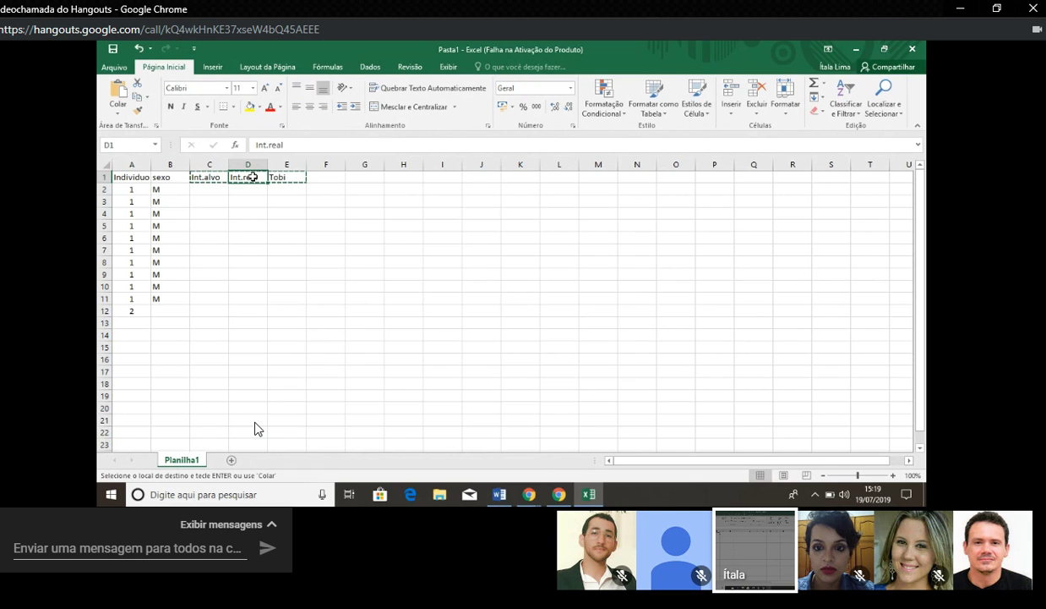
pyautogui.press('Return')
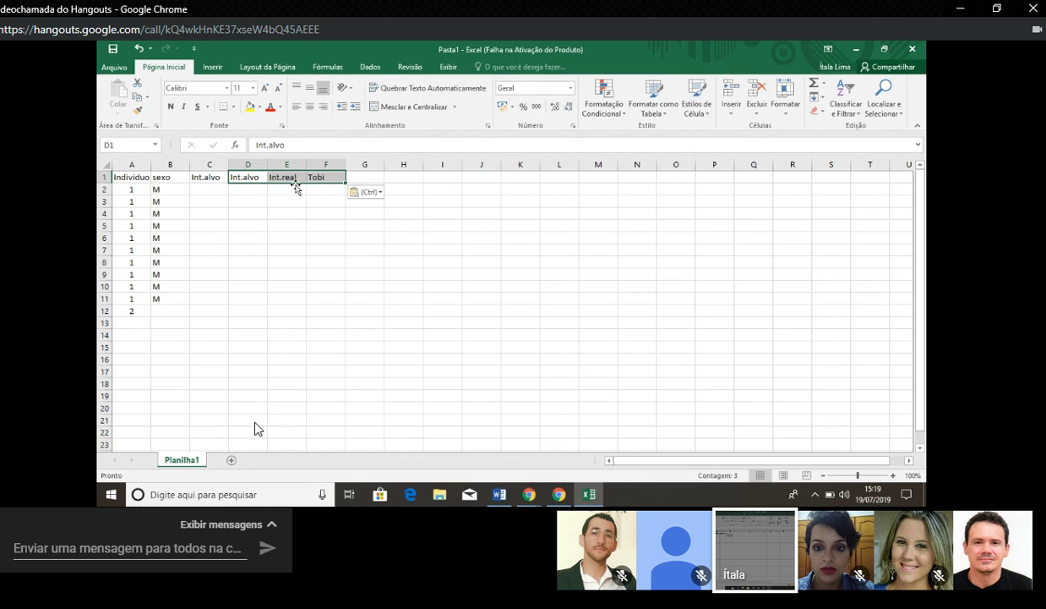
# Step: Replace the duplicate Int.alvo header in C1 with QT
pyautogui.click(217, 178)
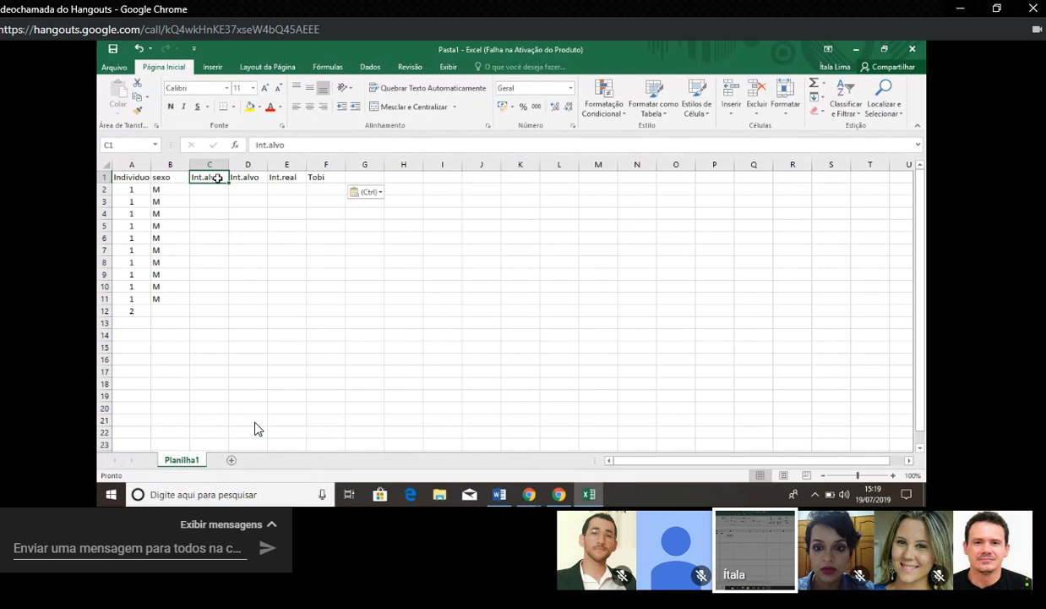
pyautogui.press('BackSpace')
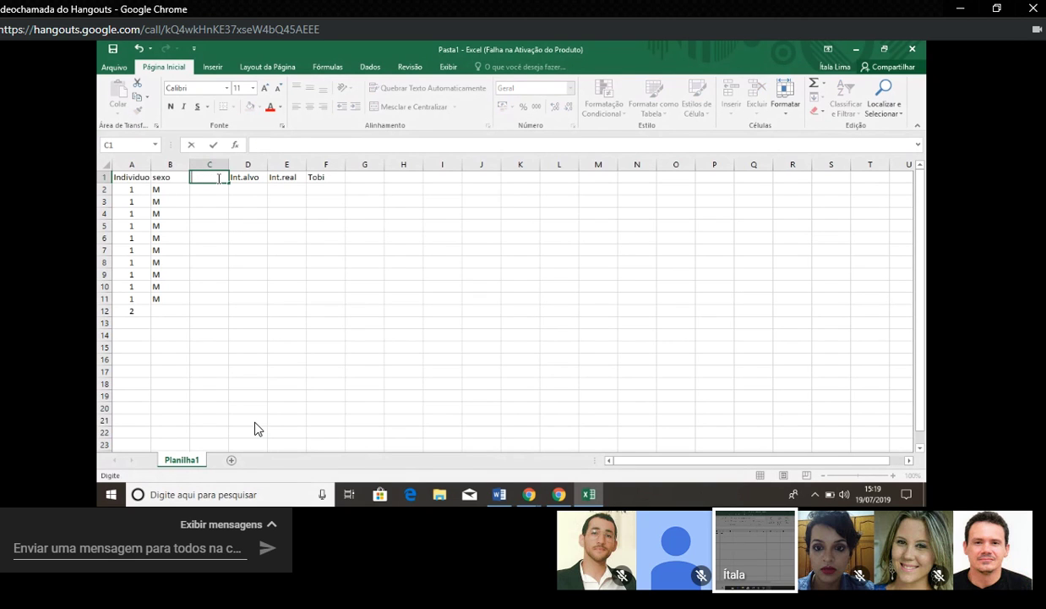
pyautogui.write('Frase')
pyautogui.press('BackSpace')
pyautogui.press('BackSpace')
pyautogui.press('BackSpace')
pyautogui.press('BackSpace')
pyautogui.press('BackSpace')
pyautogui.write('QT')
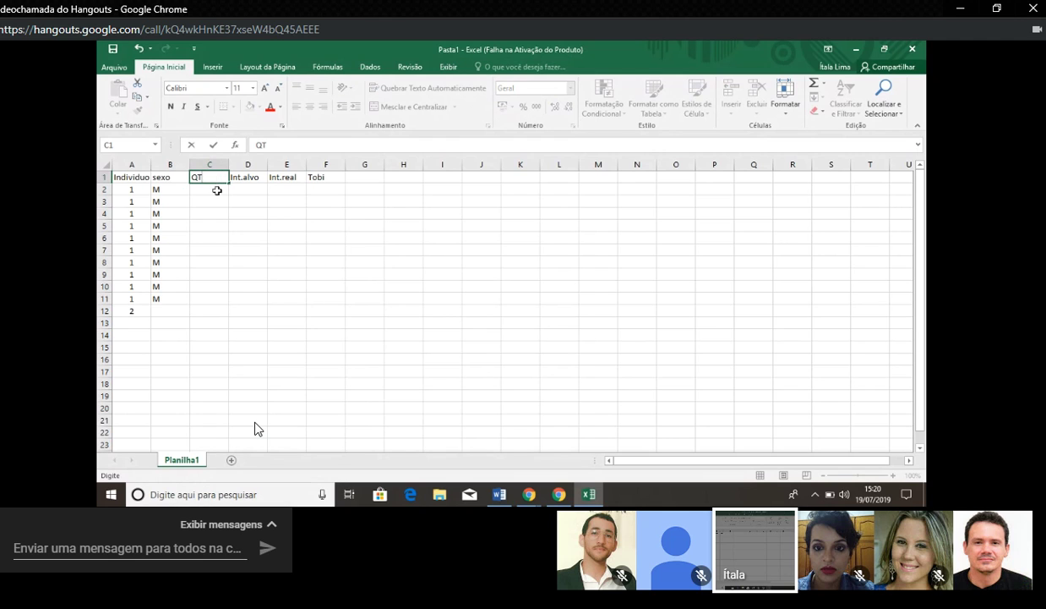
# Step: Fill the QT cells C2 to C6 with ret
pyautogui.click(217, 190)
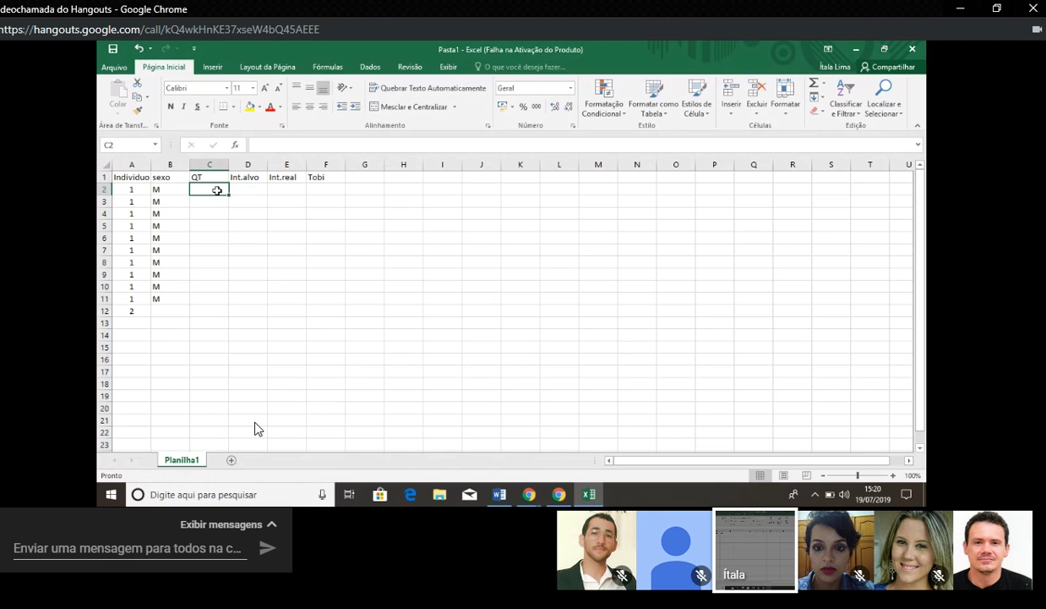
pyautogui.write('r')
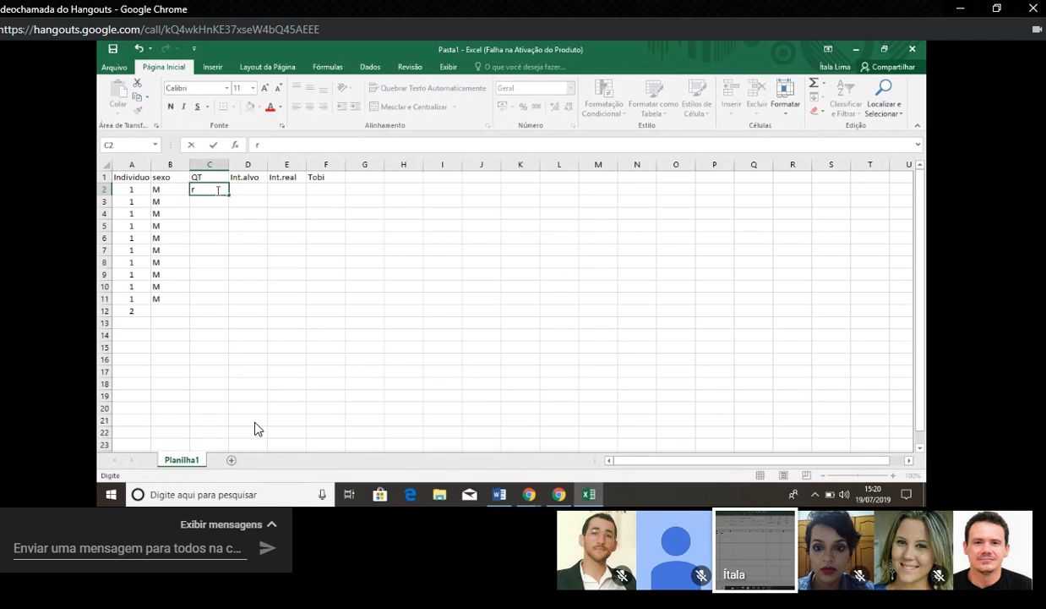
pyautogui.write('et.')
pyautogui.click(197, 190)
pyautogui.moveTo(228, 194); pyautogui.dragTo(224, 244)
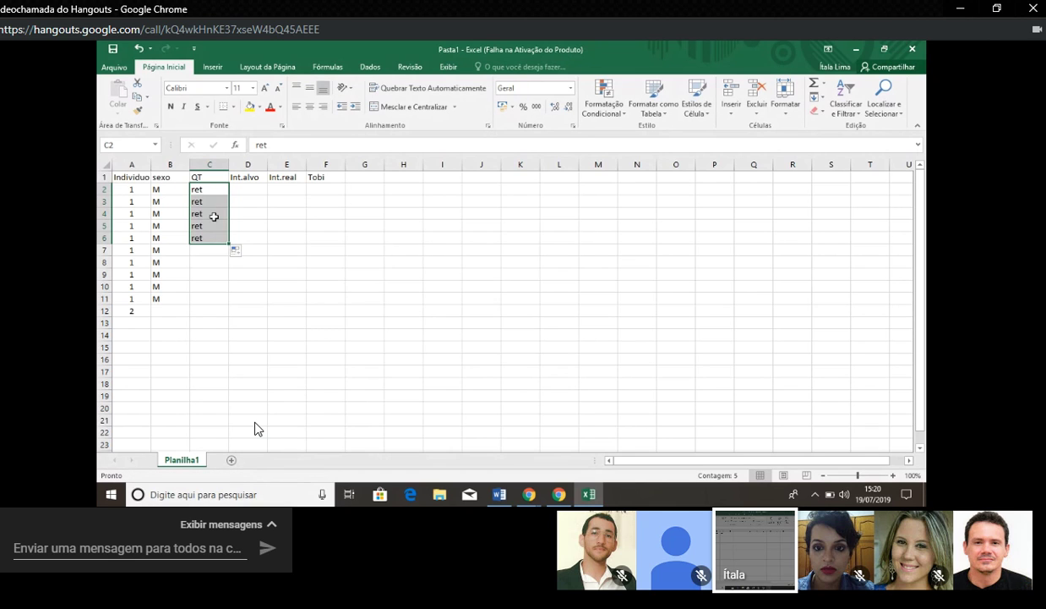
pyautogui.click(205, 187)
# Step: Fill the QT cells C7 to C11 with real
pyautogui.click(210, 251)
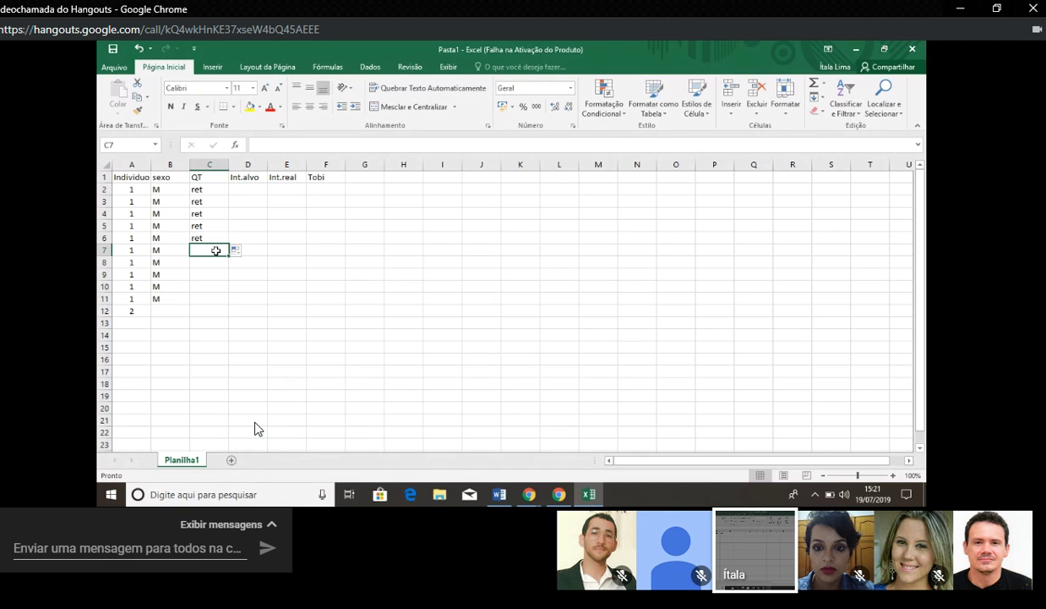
pyautogui.write('real')
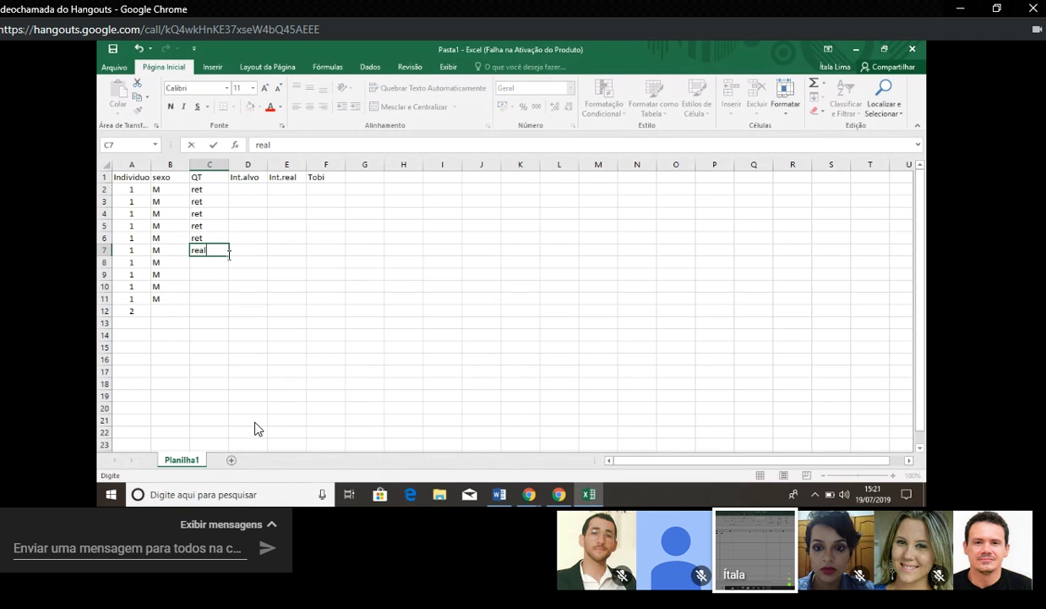
pyautogui.moveTo(230, 257); pyautogui.dragTo(228, 308)
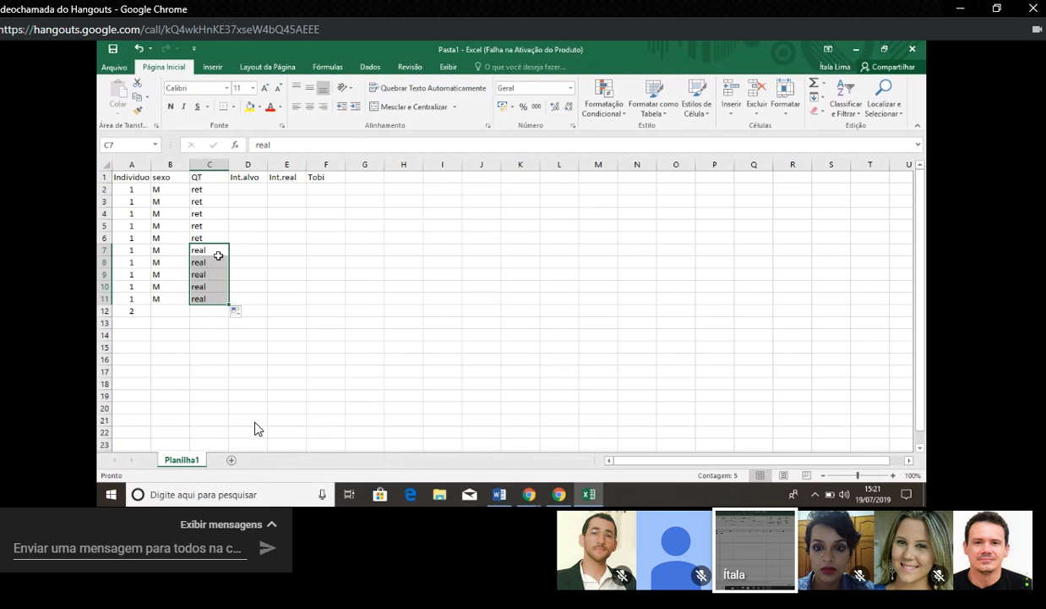
pyautogui.click(218, 255)
pyautogui.click(216, 239)
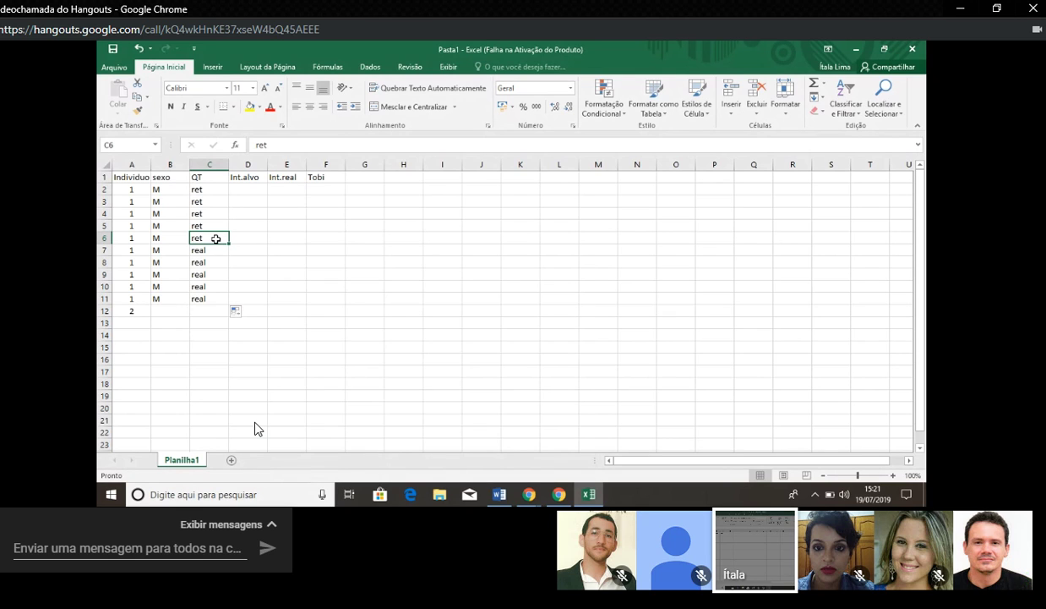
# Step: Fill the Int.alvo cells D2 to D6 with des
pyautogui.click(251, 190)
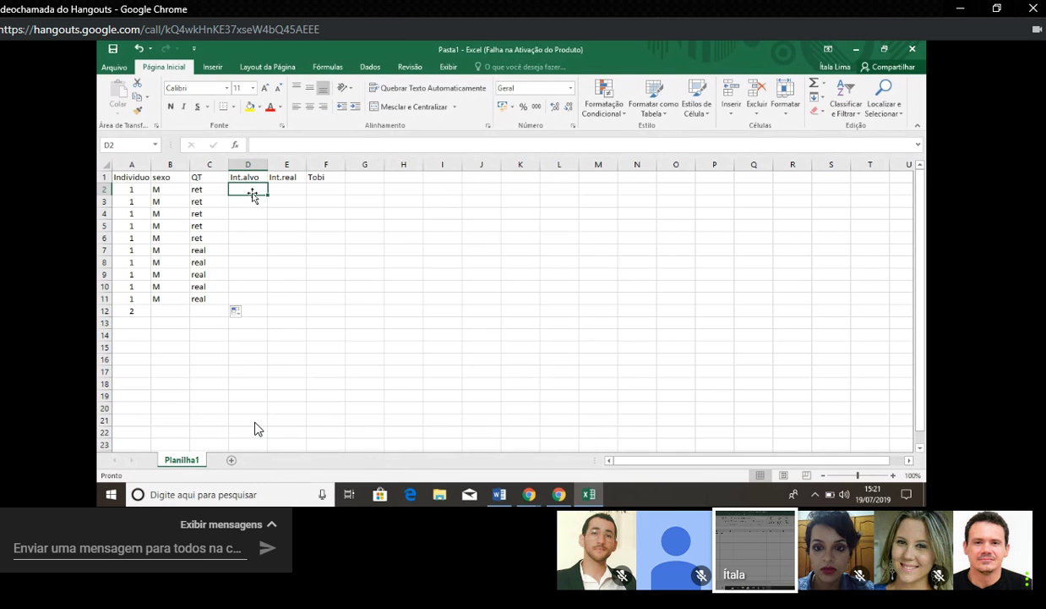
pyautogui.write('desce')
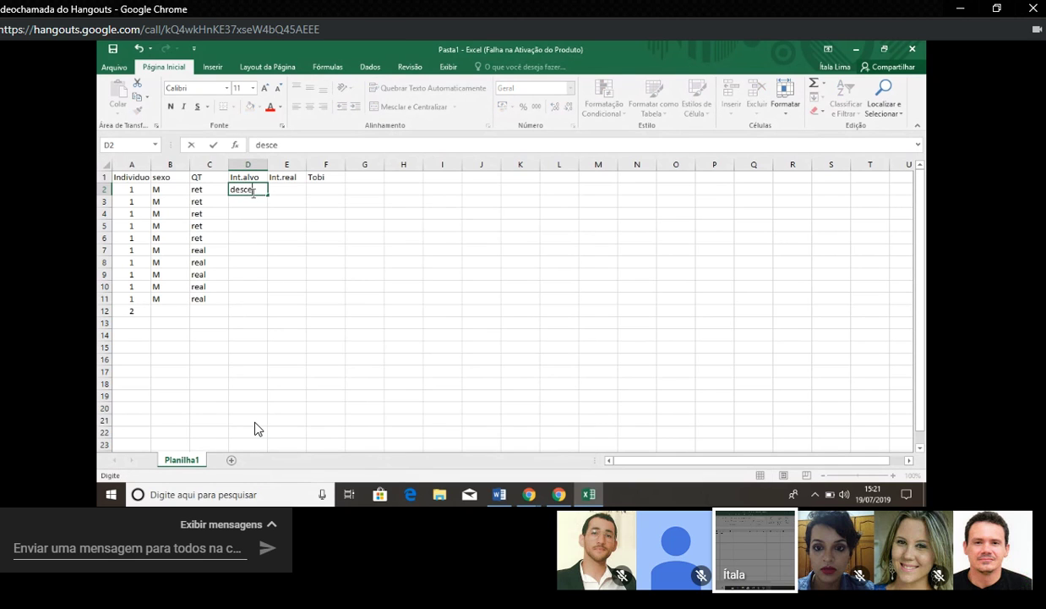
pyautogui.press('BackSpace')
pyautogui.press('BackSpace')
pyautogui.press('BackSpace')
pyautogui.press('BackSpace')
pyautogui.write('es')
pyautogui.click(254, 207)
pyautogui.click(250, 190)
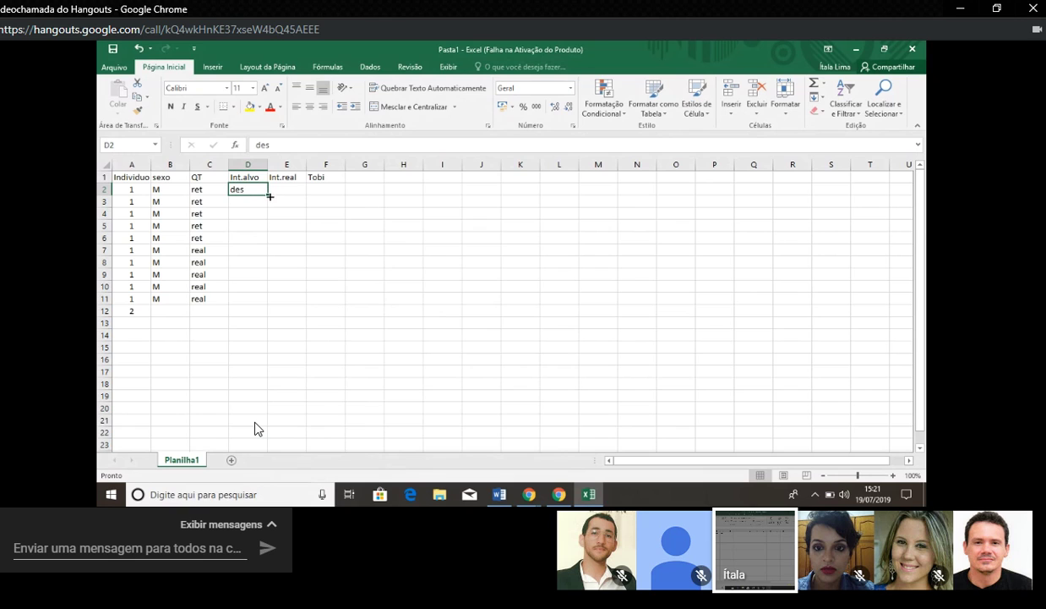
pyautogui.moveTo(268, 193); pyautogui.dragTo(264, 246)
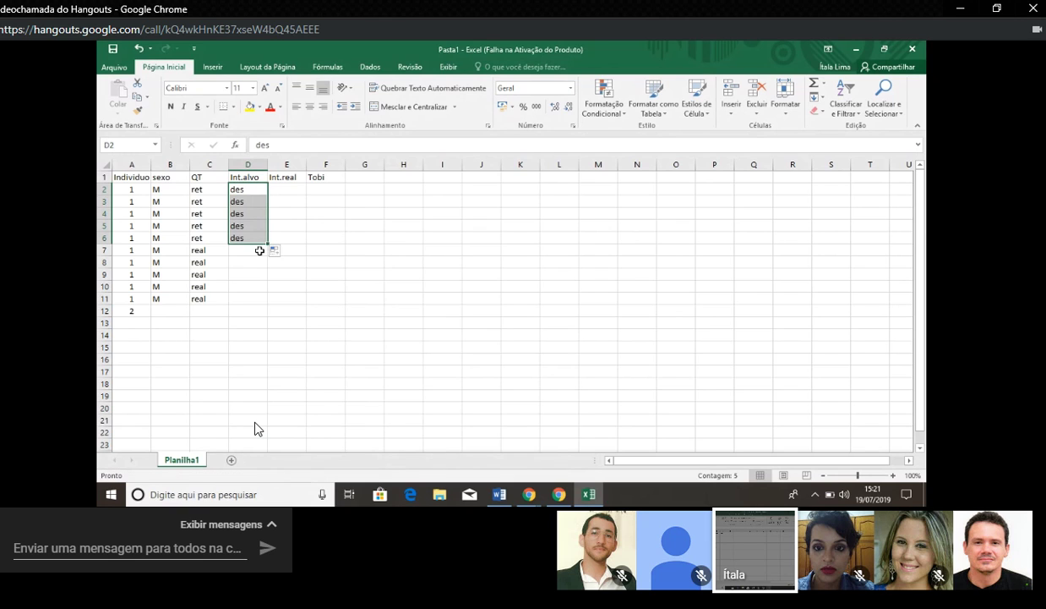
# Step: Fill the Int.alvo cells D7 to D11 with asc
pyautogui.click(259, 251)
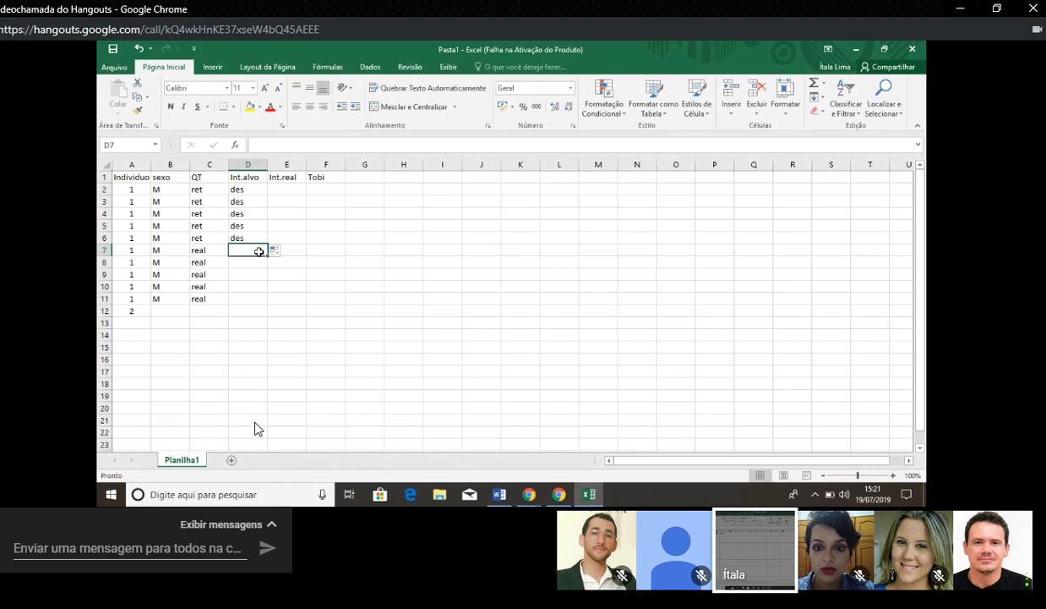
pyautogui.write('asc')
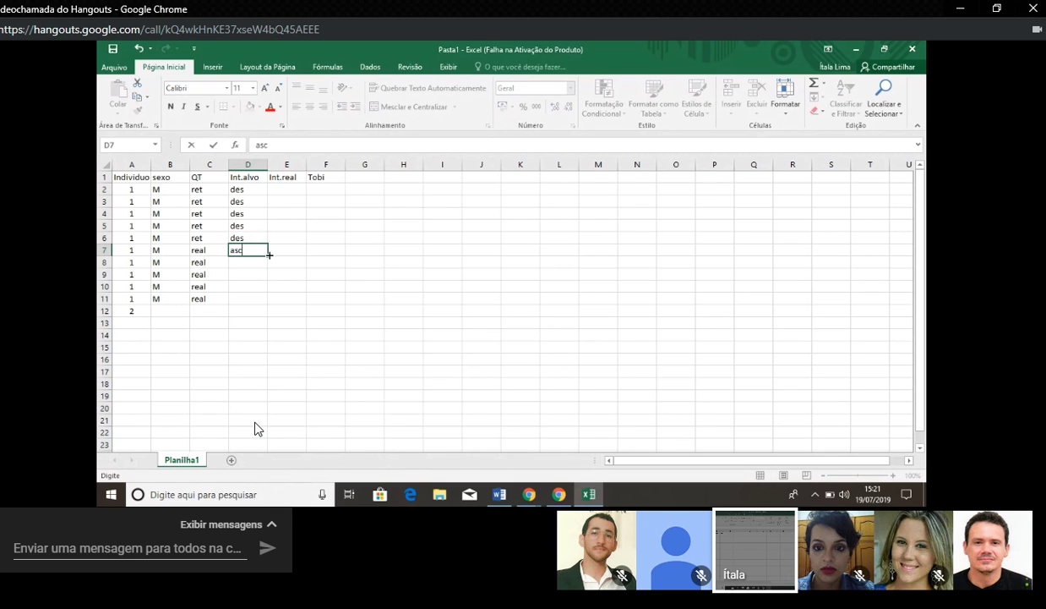
pyautogui.moveTo(269, 254); pyautogui.dragTo(265, 301)
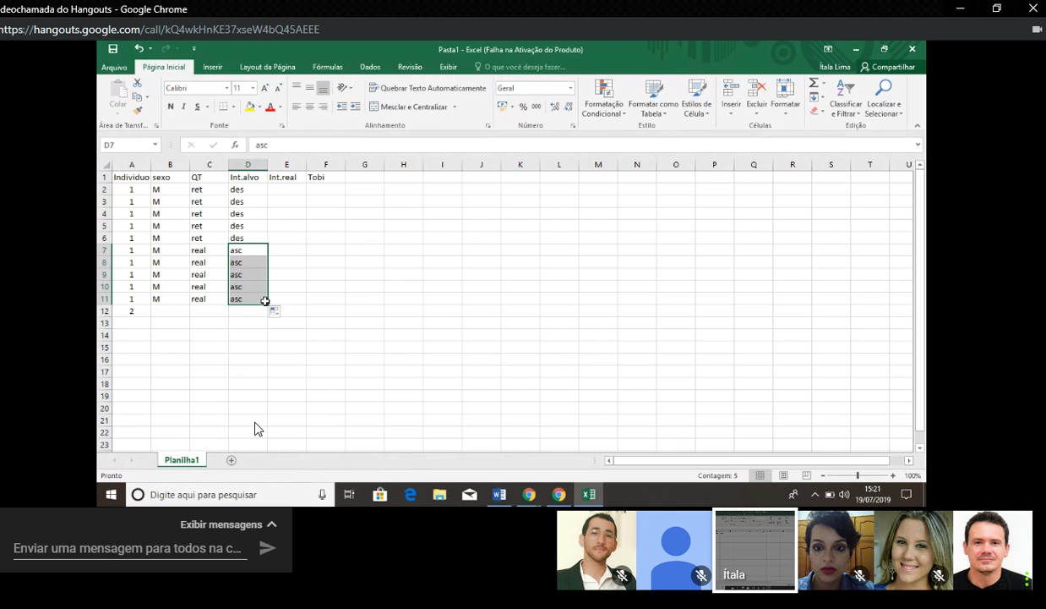
pyautogui.click(294, 193)
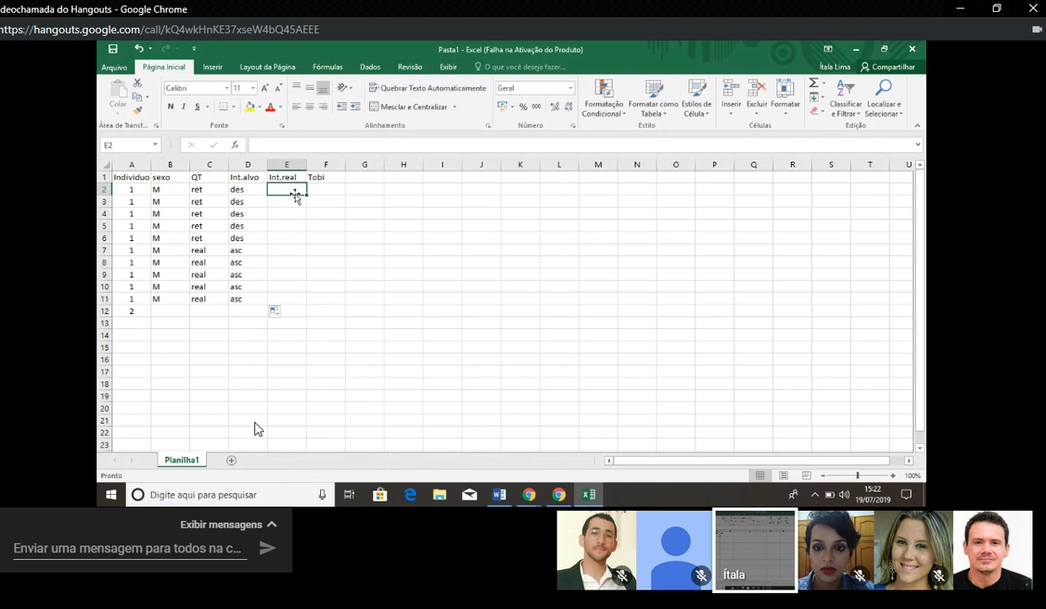
pyautogui.click(296, 201)
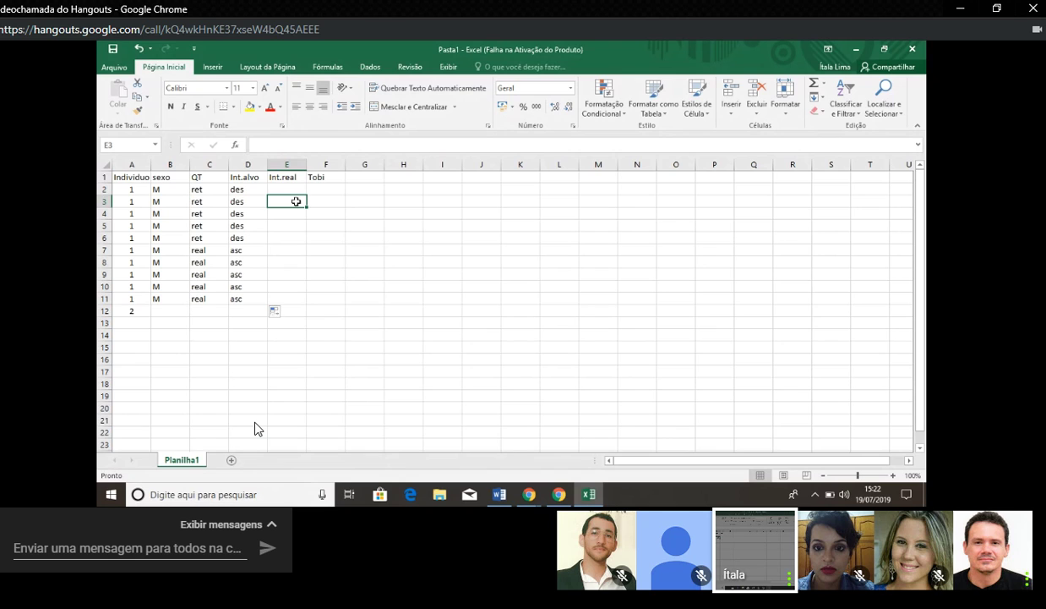
pyautogui.click(321, 189)
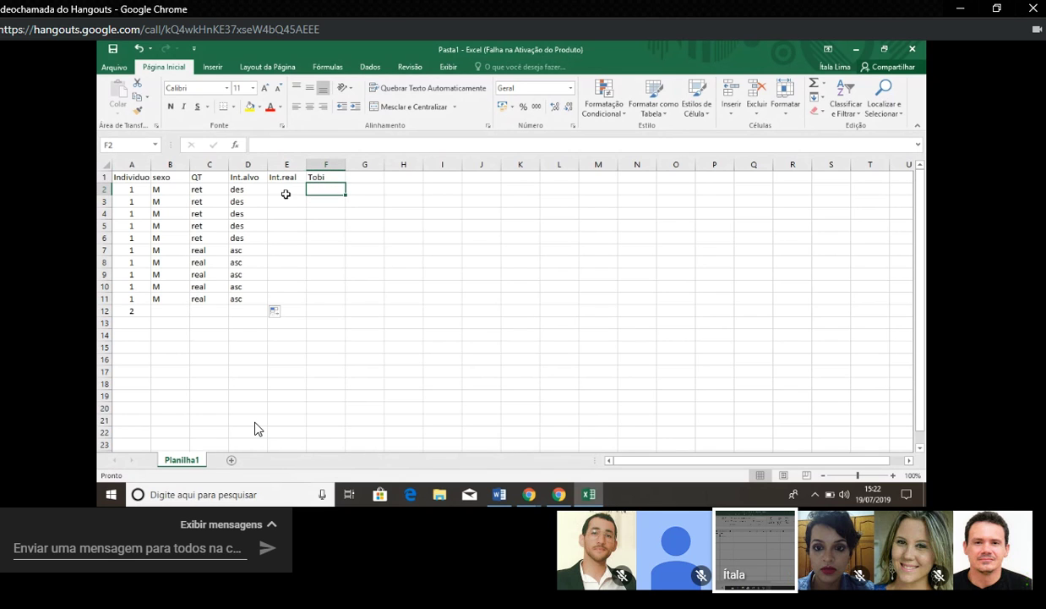
pyautogui.click(287, 194)
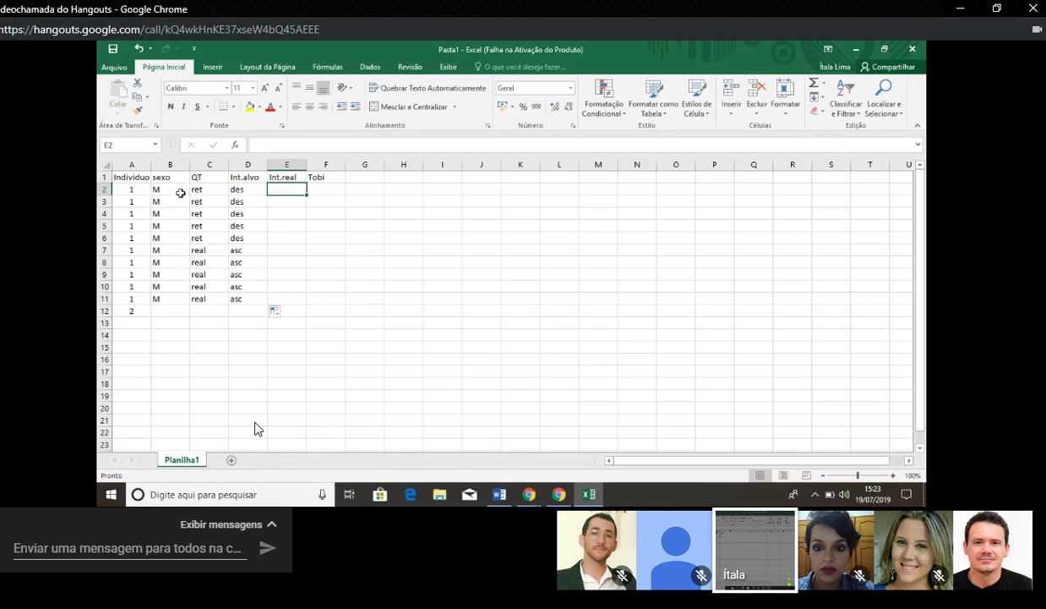
pyautogui.click(255, 192)
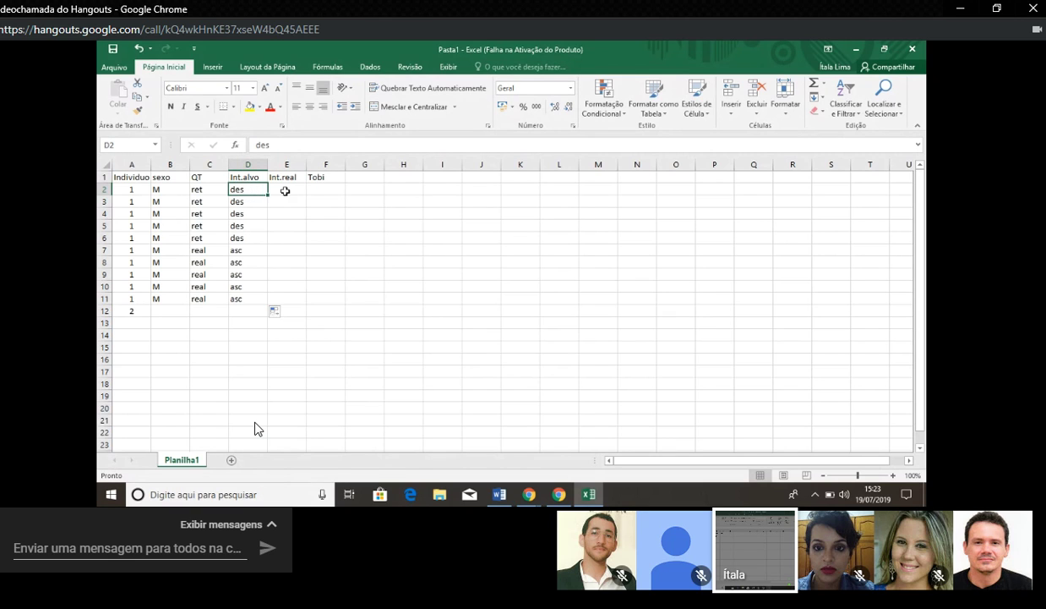
pyautogui.click(285, 191)
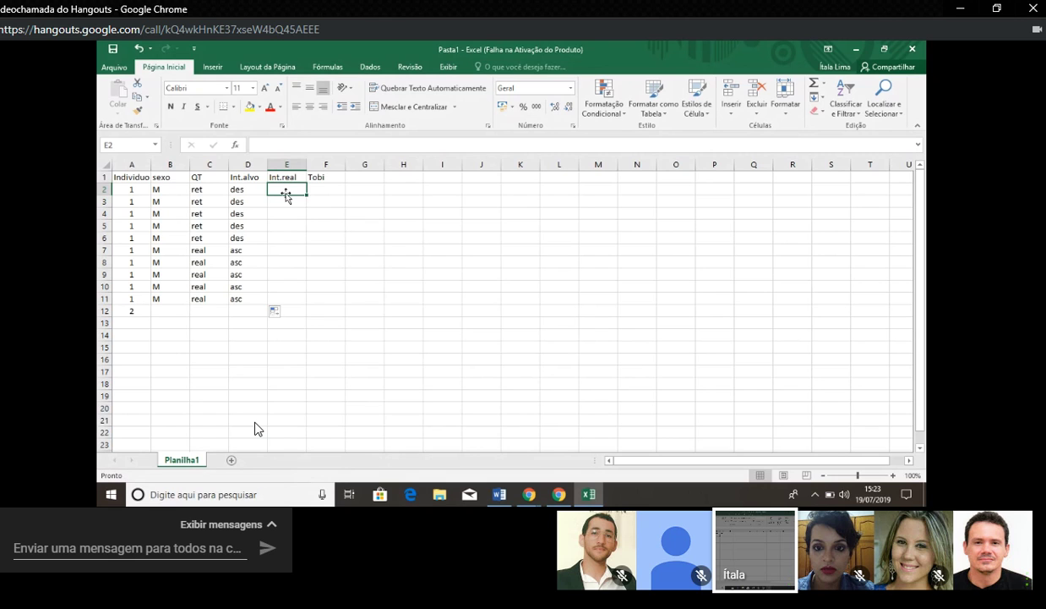
# Step: Try to cut the block D1 to F11 holding the Int.alvo, Int.real and Tobi columns
pyautogui.click(260, 177)
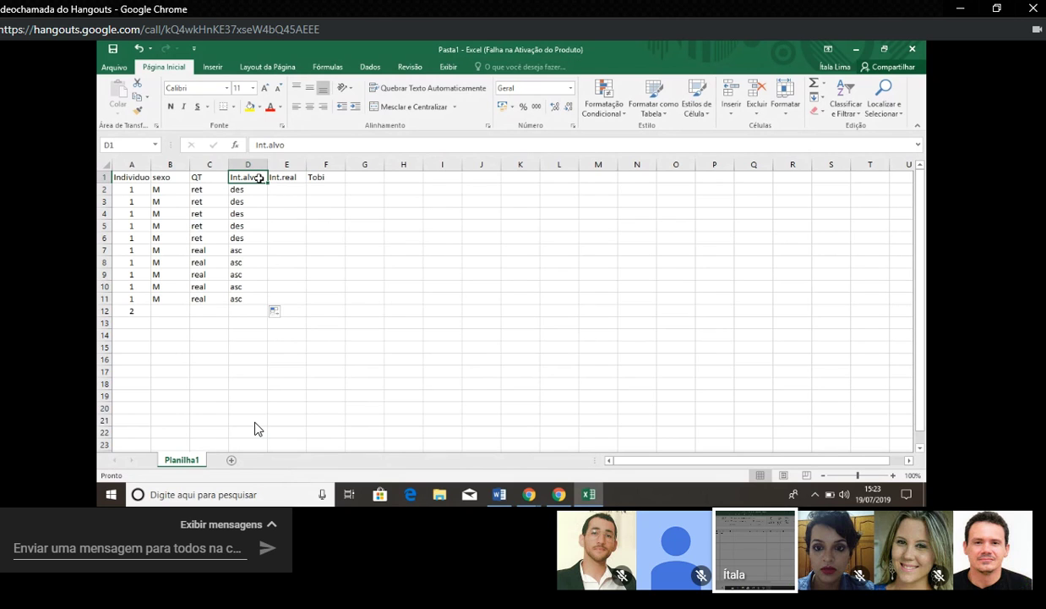
pyautogui.moveTo(259, 177); pyautogui.dragTo(260, 299)
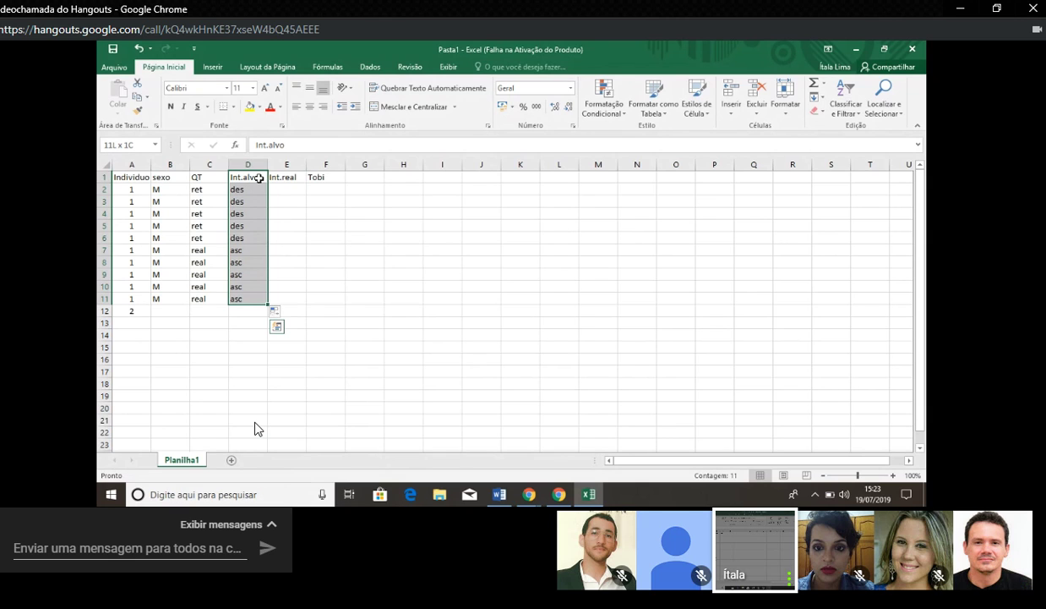
pyautogui.hotkey('shift', 'Right')
pyautogui.hotkey('shift', 'Right')
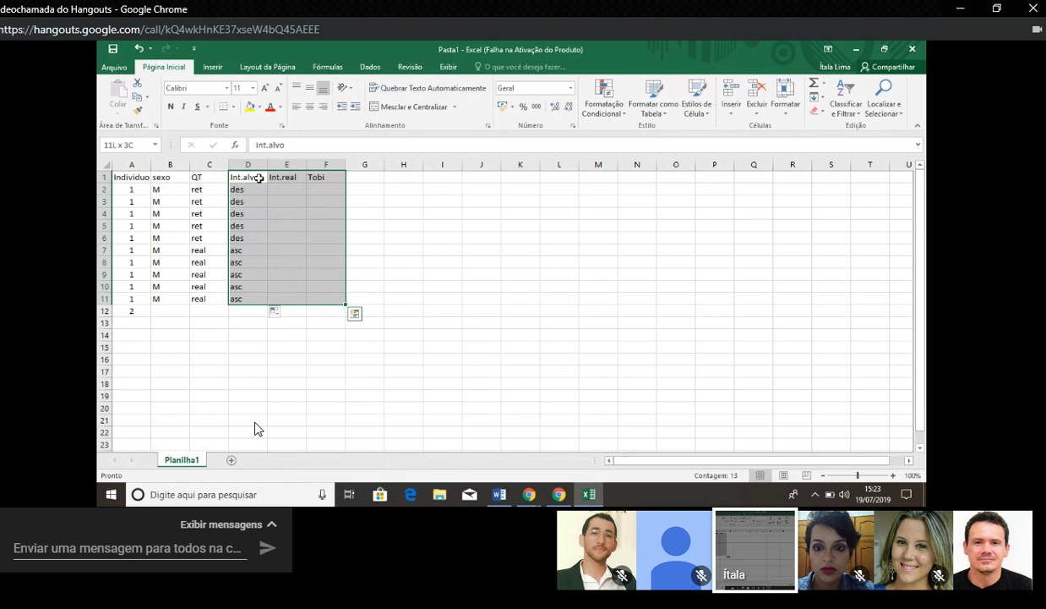
pyautogui.write('X')
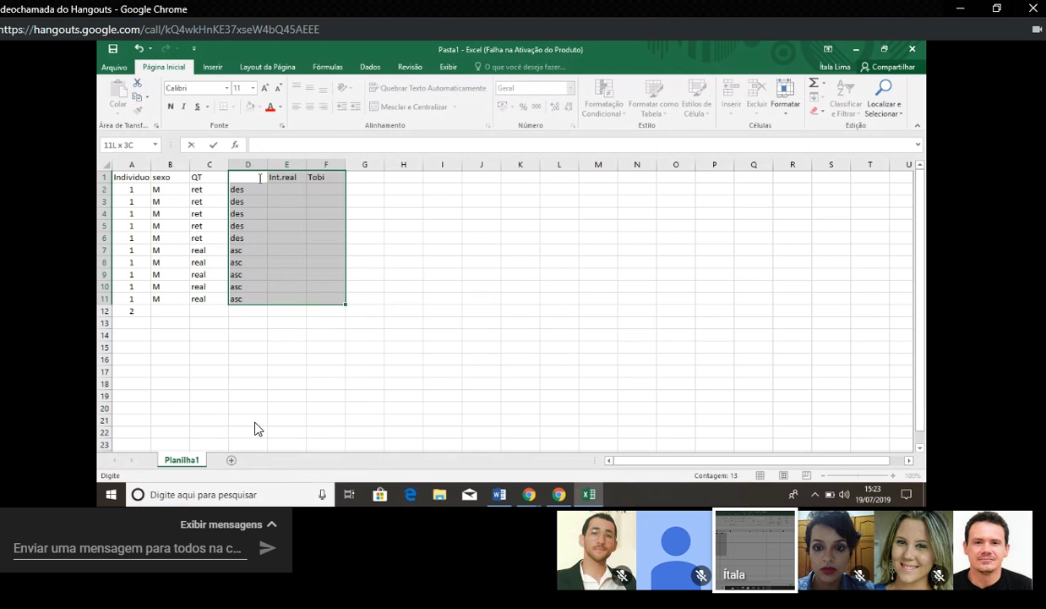
pyautogui.press('BackSpace')
pyautogui.press('F2')
pyautogui.rightClick(245, 175)
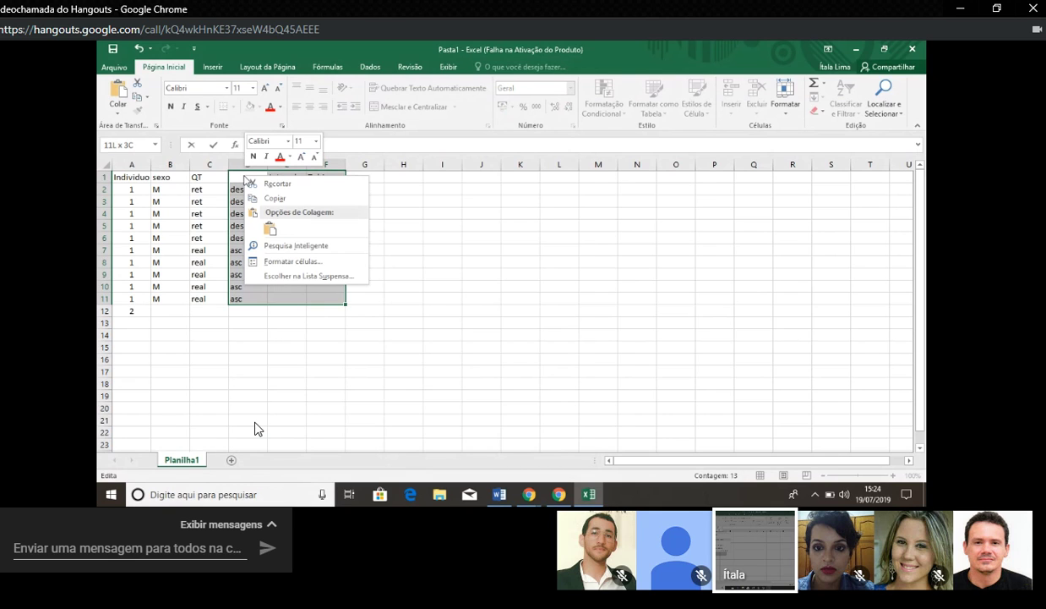
pyautogui.click(265, 183)
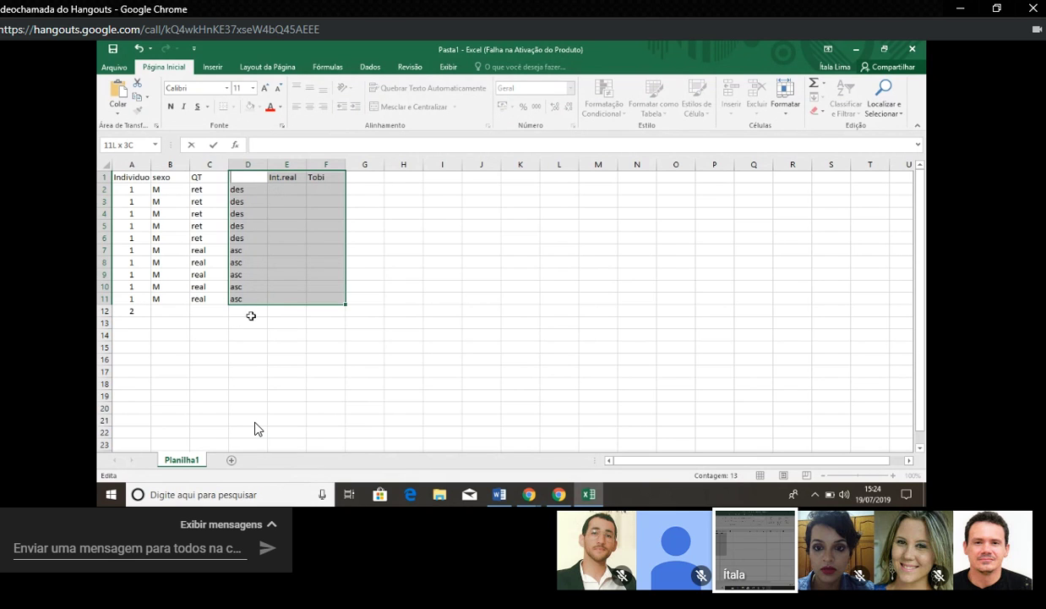
pyautogui.click(288, 309)
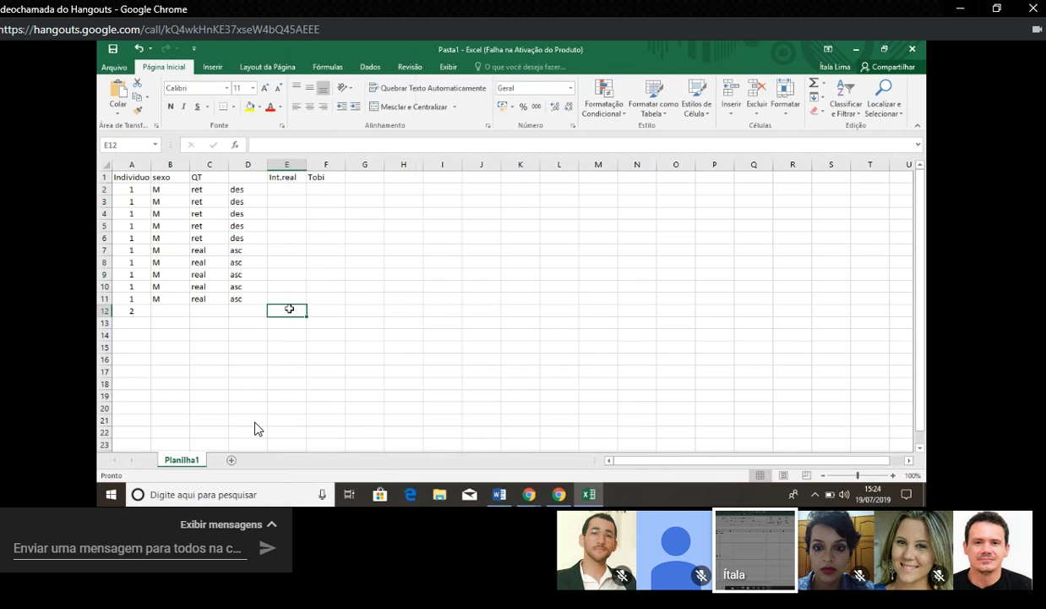
# Step: Copy the Int.real header cell E1
pyautogui.rightClick(288, 308)
pyautogui.click(276, 311)
pyautogui.click(293, 178)
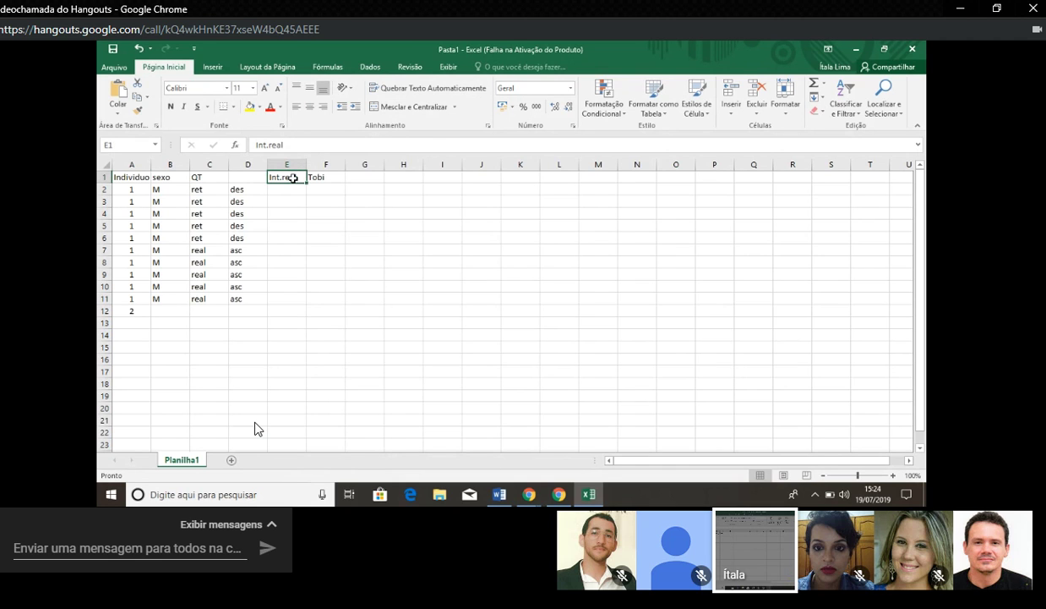
pyautogui.rightClick(293, 177)
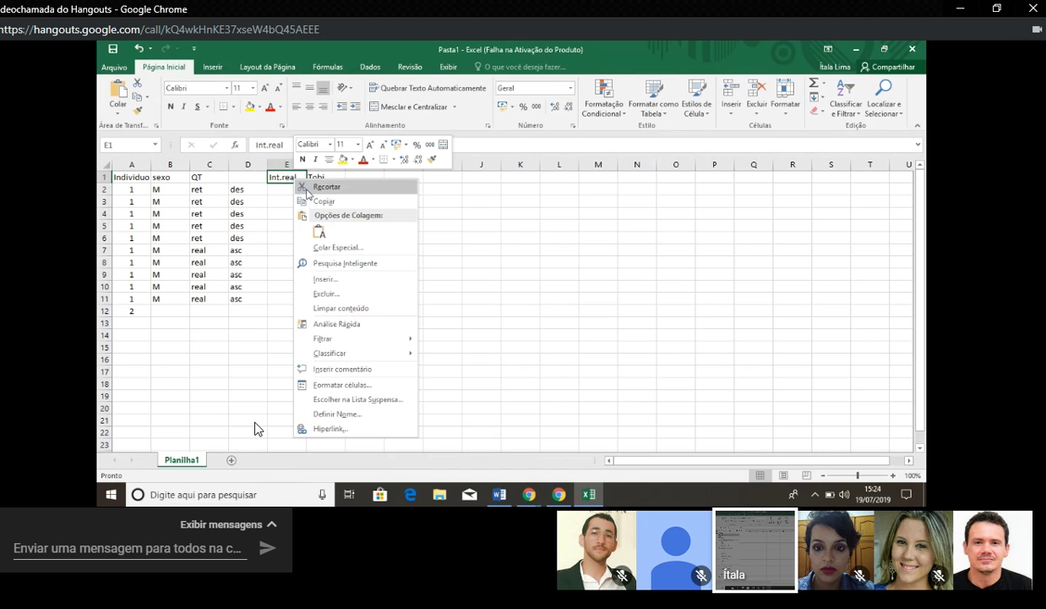
pyautogui.click(313, 202)
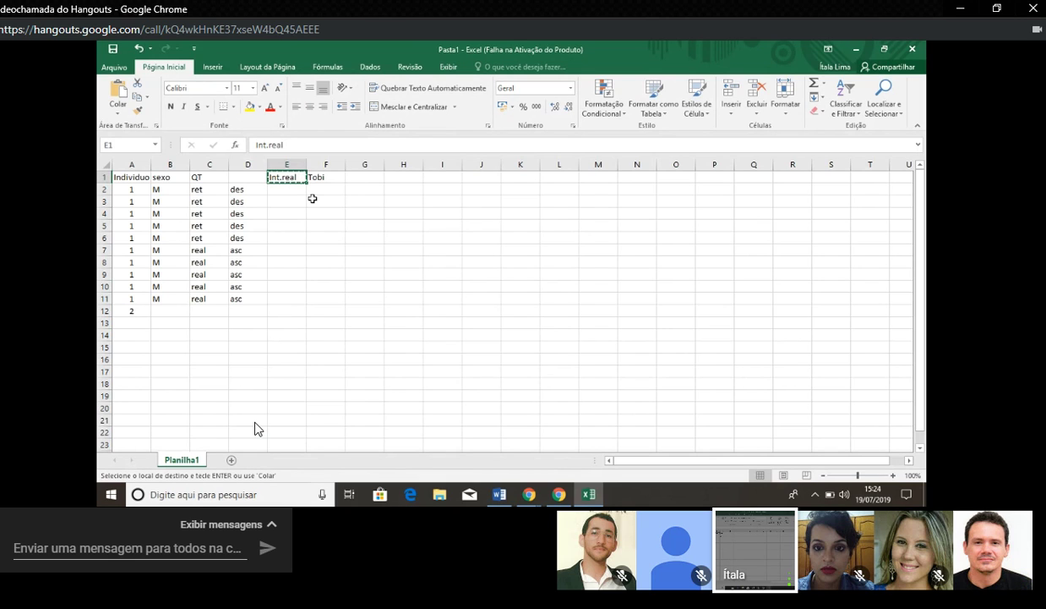
# Step: Undo the clearing of the Int.alvo header and the asc fill below cell D7
pyautogui.hotkey('ctrl', 'z')
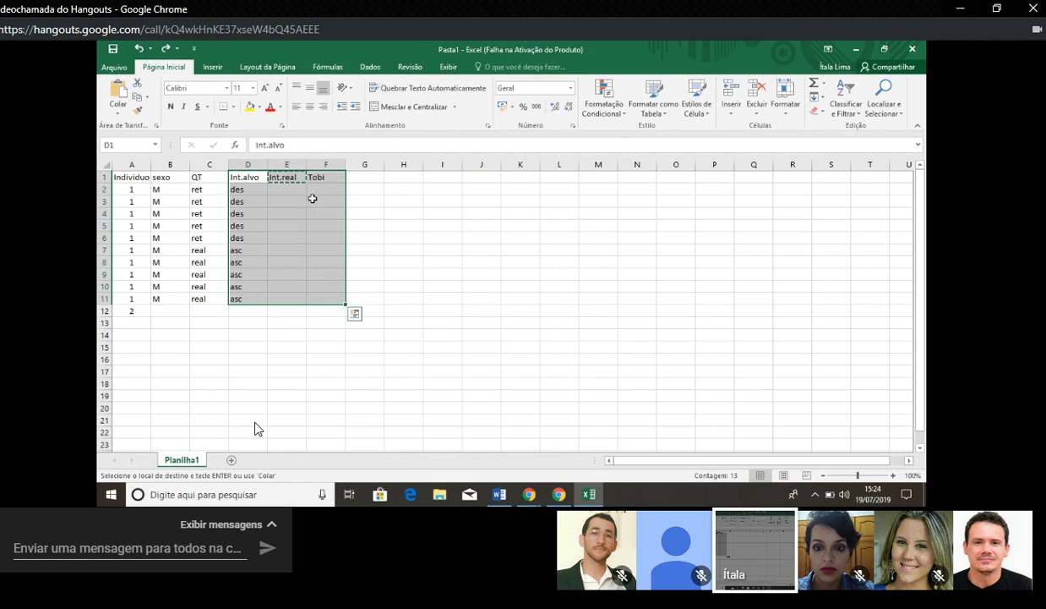
pyautogui.click(294, 309)
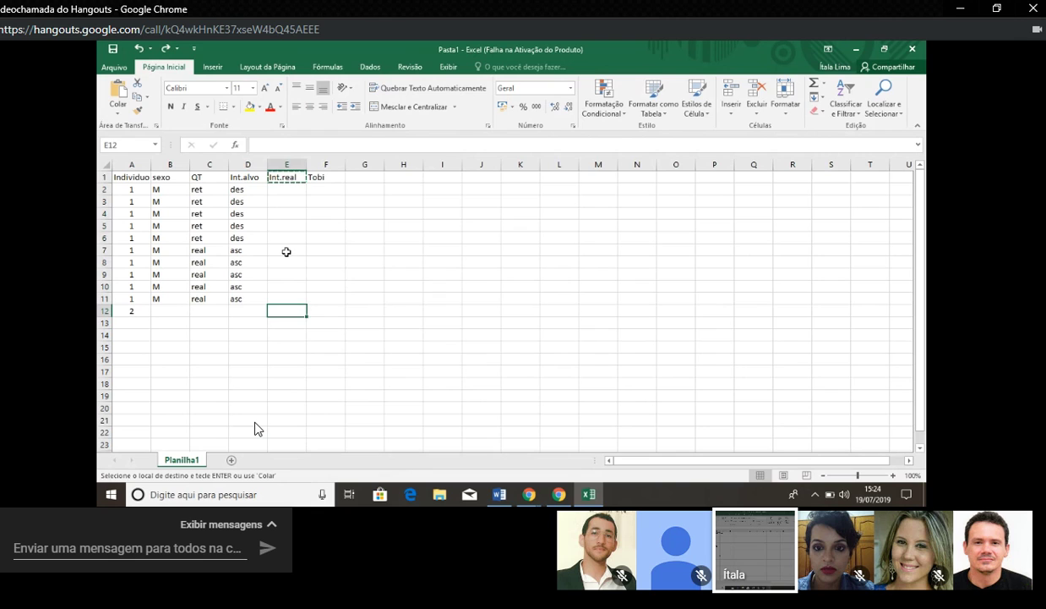
pyautogui.click(289, 177)
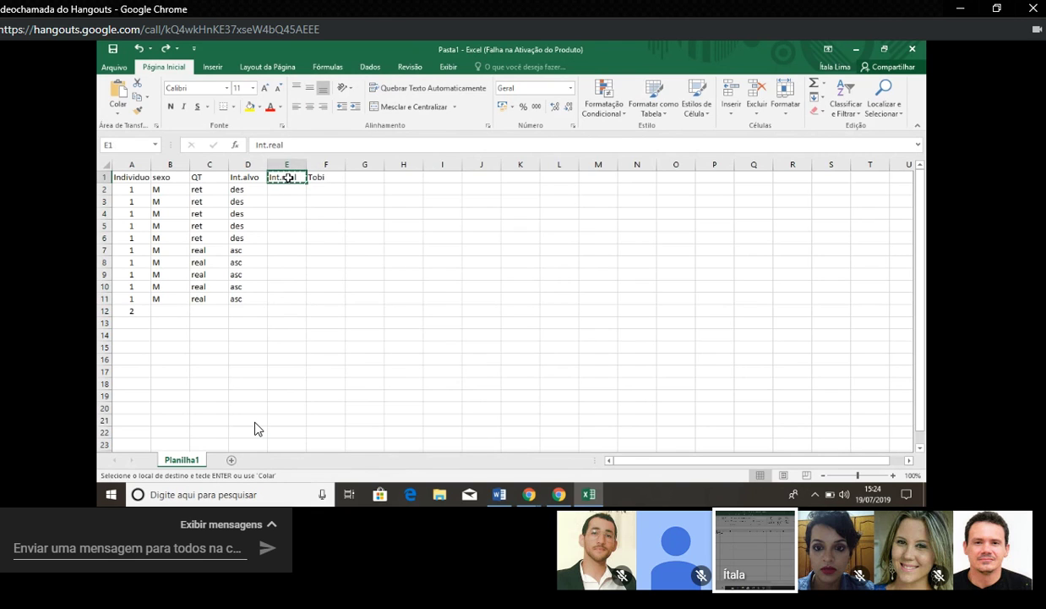
pyautogui.hotkey('ctrl', 'z')
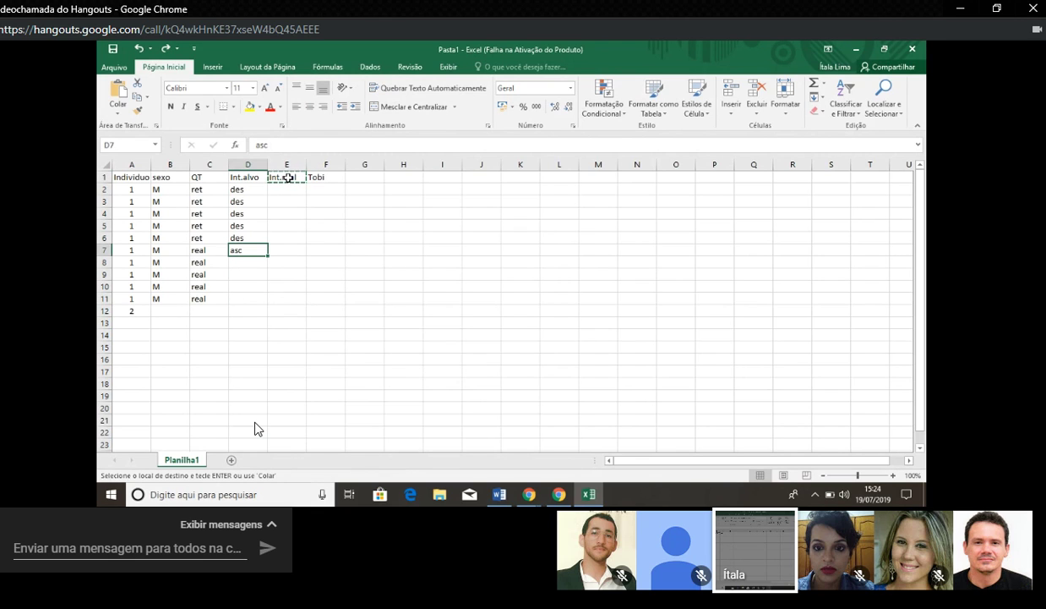
# Step: Fill the Int.alvo cells D8 to D11 with asc from cell D7
pyautogui.click(289, 178)
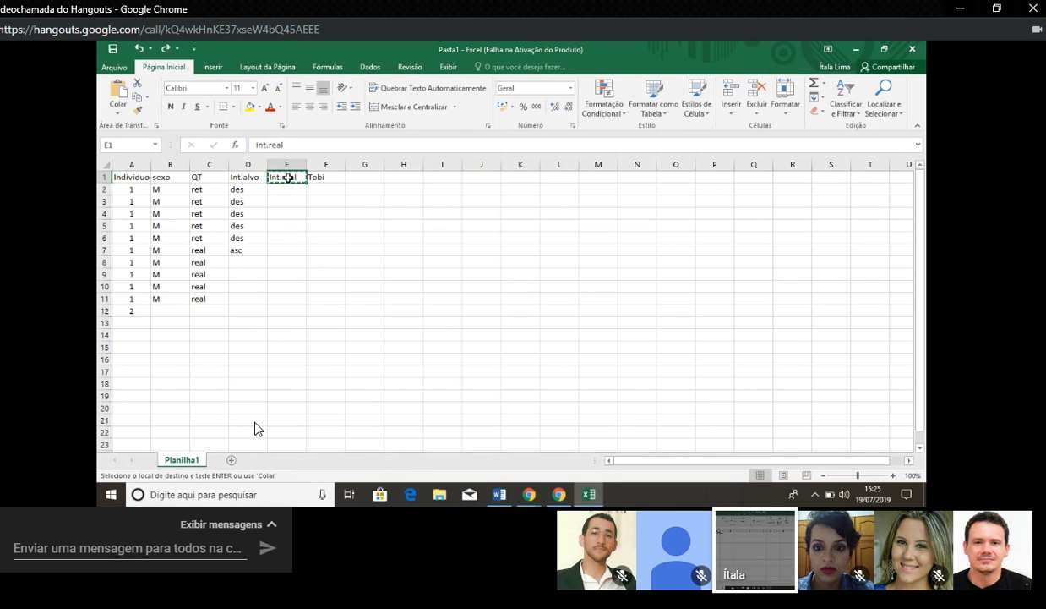
pyautogui.click(243, 250)
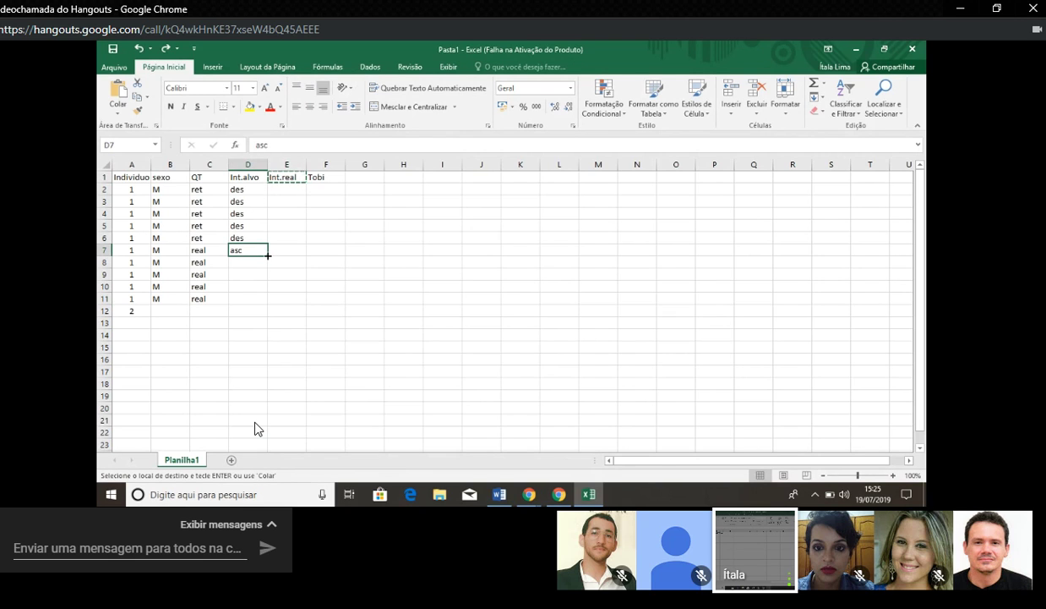
pyautogui.moveTo(267, 255); pyautogui.dragTo(266, 308)
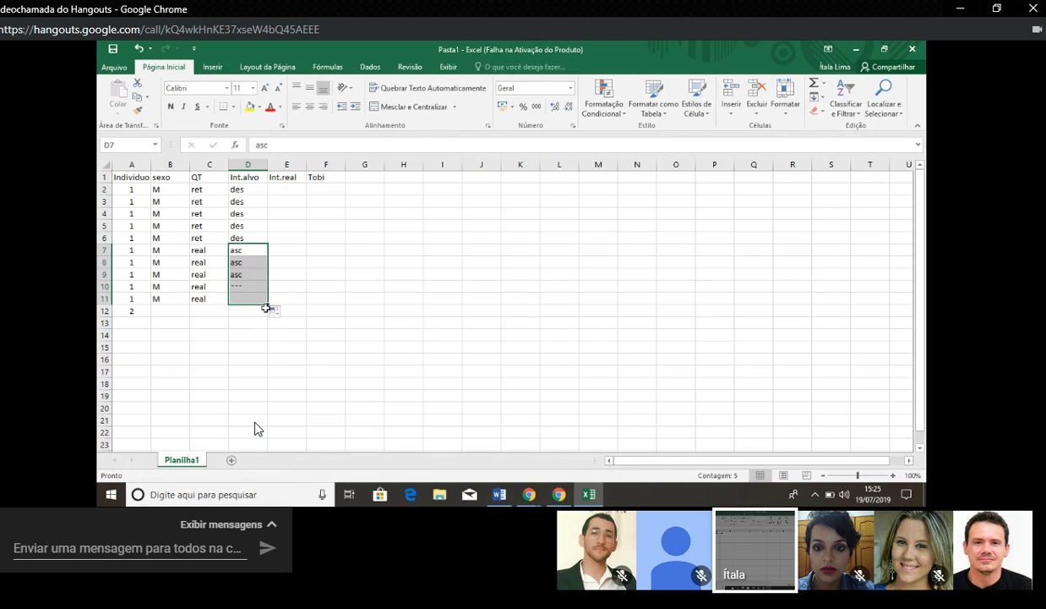
pyautogui.click(290, 192)
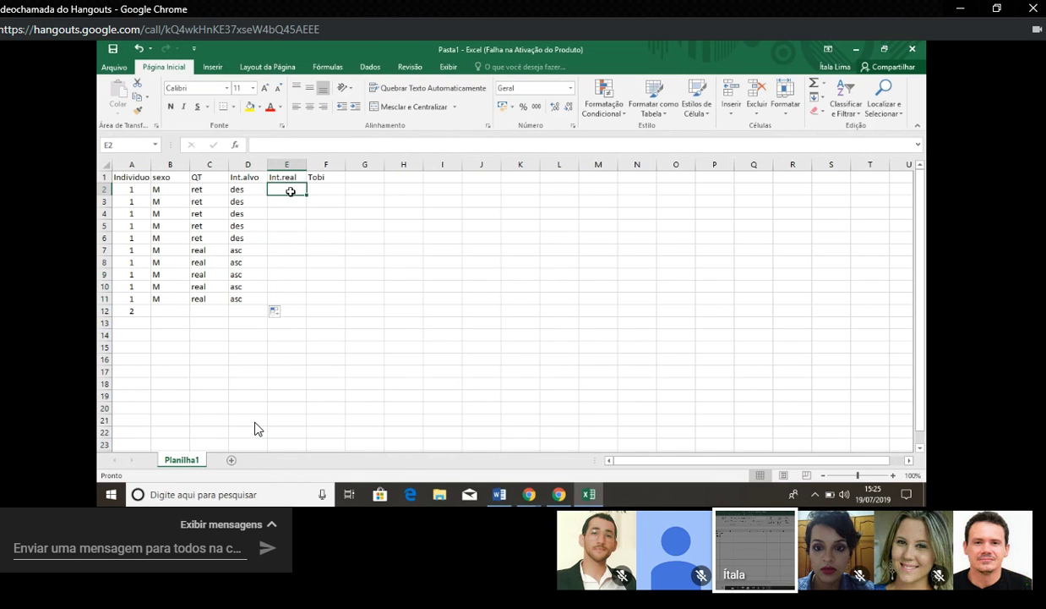
pyautogui.click(258, 177)
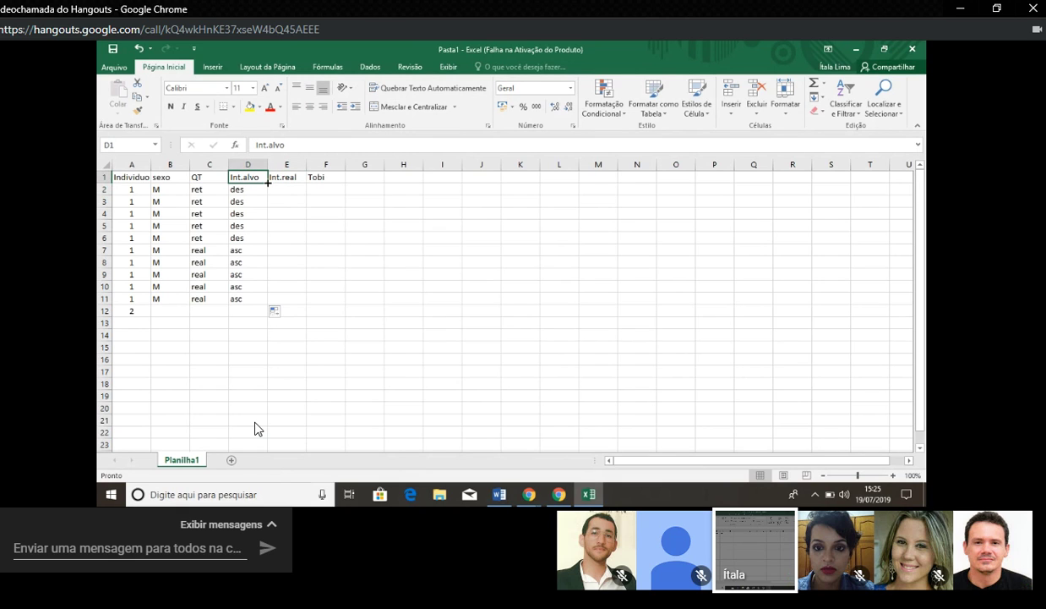
pyautogui.hotkey('ctrl', 'Down')
pyautogui.hotkey('ctrl', 'Down')
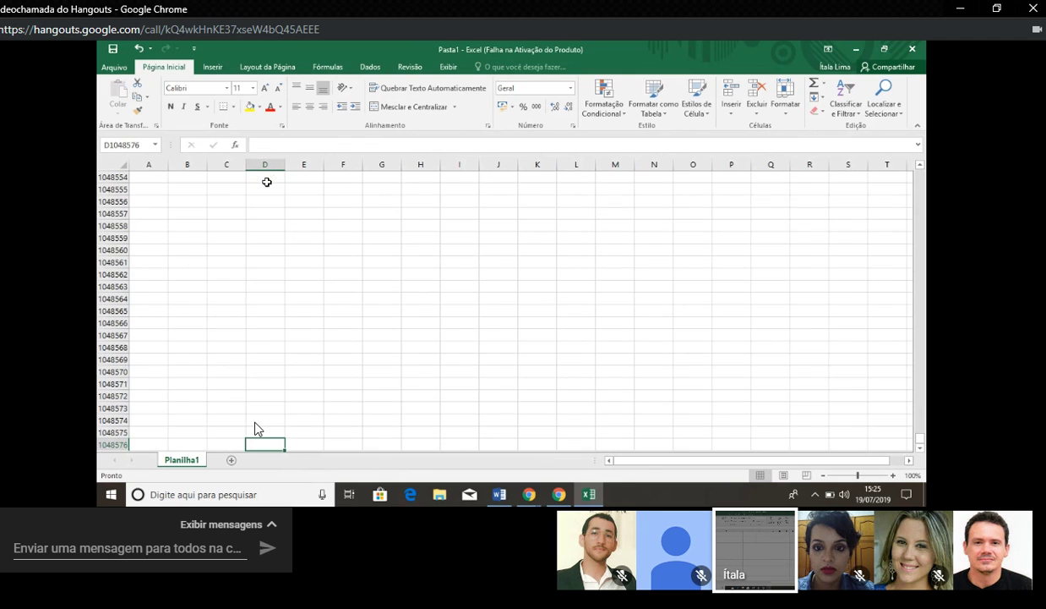
pyautogui.click(922, 238)
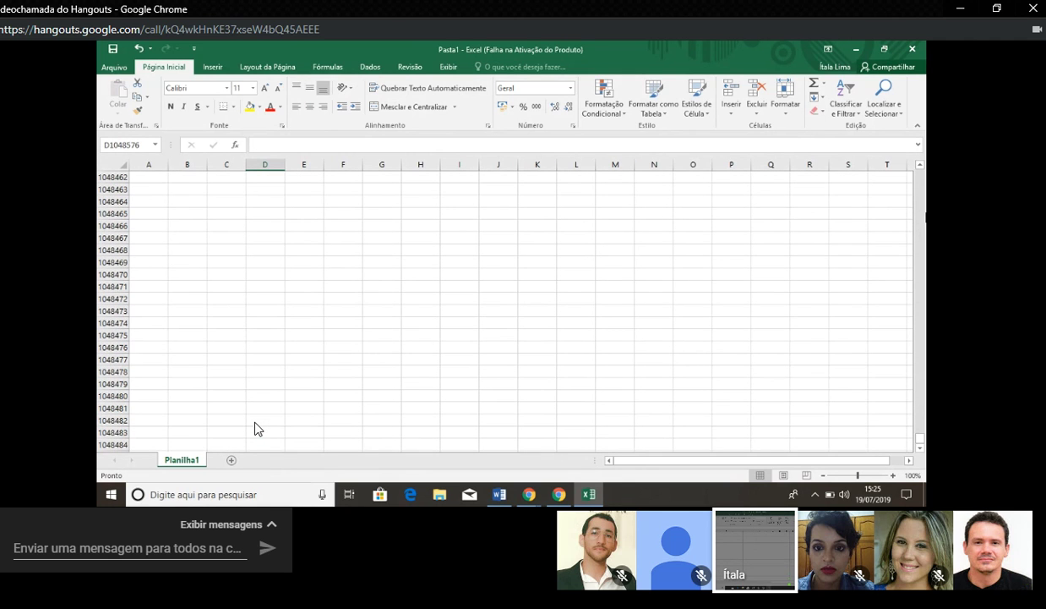
pyautogui.moveTo(920, 438); pyautogui.dragTo(921, 308)
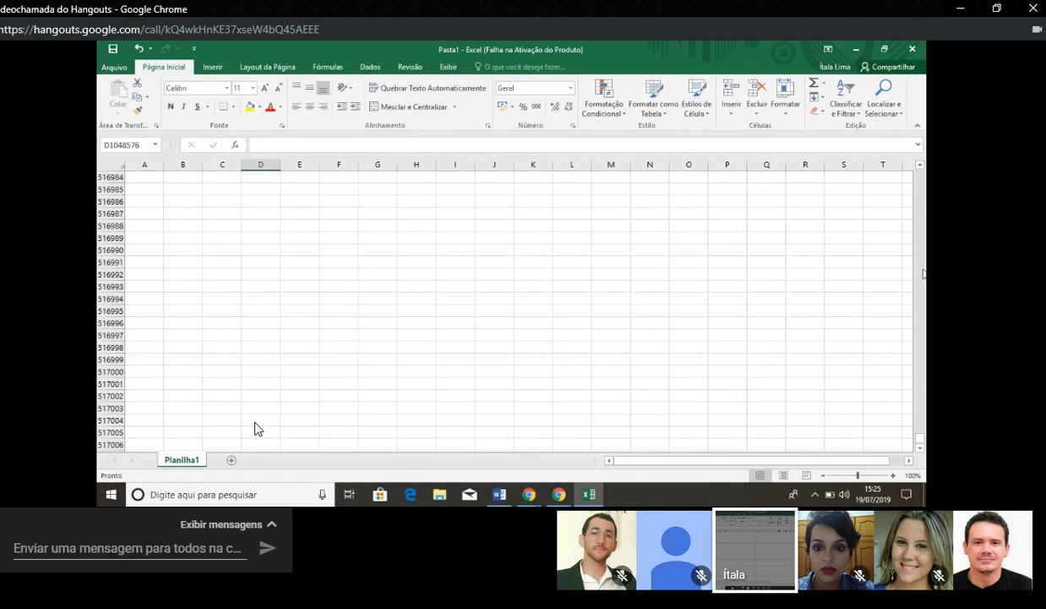
pyautogui.moveTo(916, 435); pyautogui.dragTo(922, 192)
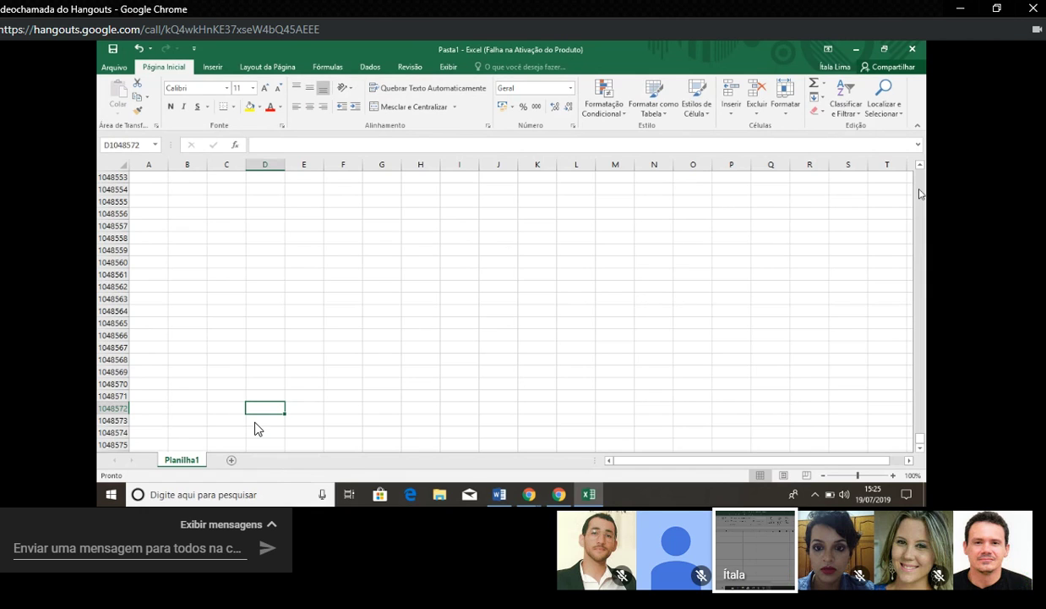
pyautogui.hotkey('shift', 'Up')
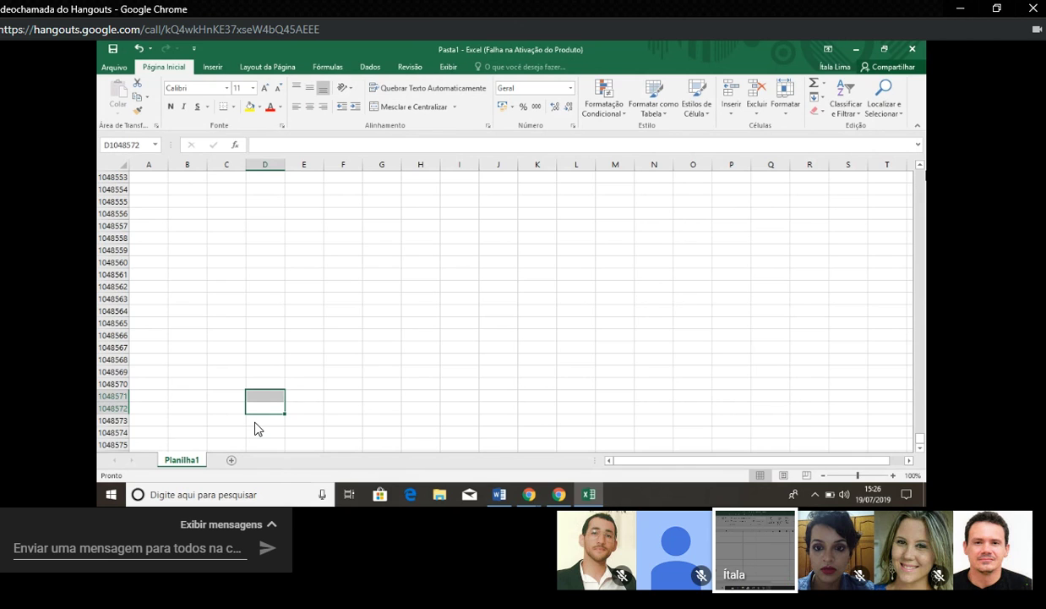
pyautogui.hotkey('ctrl', 'Up')
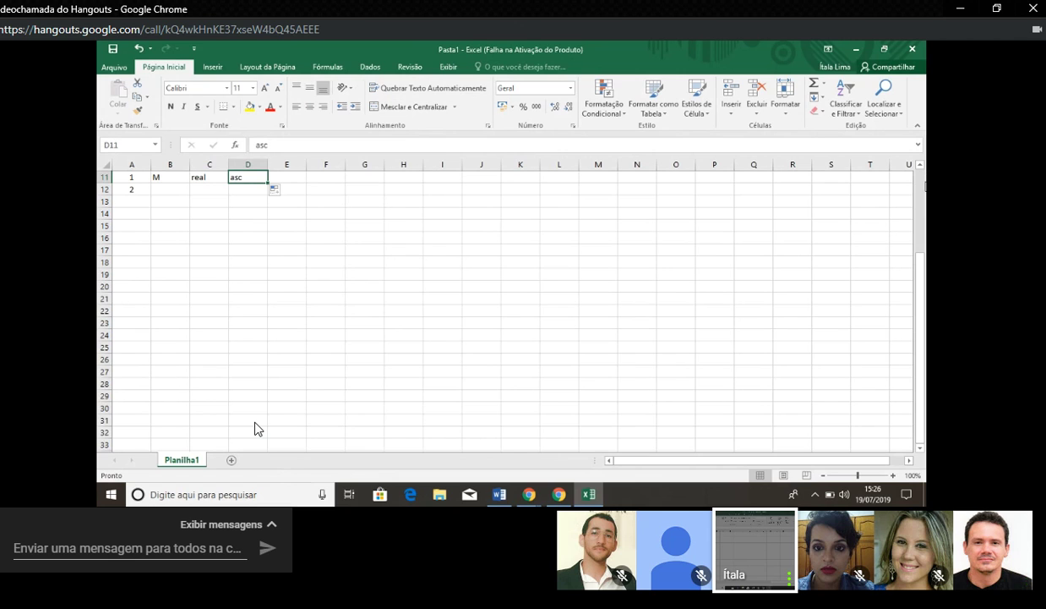
pyautogui.scroll(4, 257, 429)
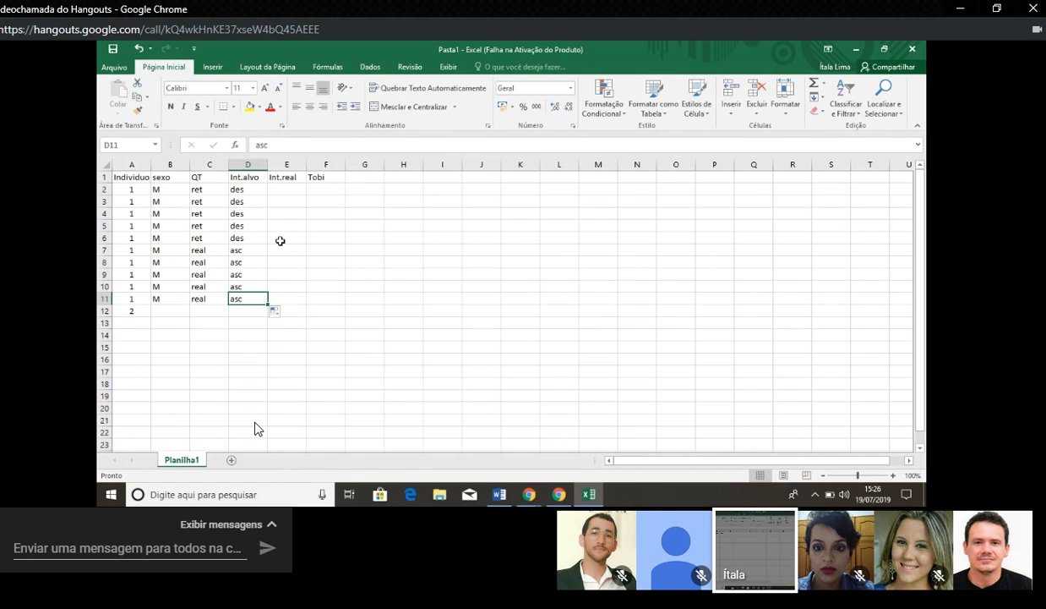
# Step: Move the block D1 to F11 holding the Int.alvo, Int.real and Tobi columns so that it starts at cell E1
pyautogui.click(294, 190)
pyautogui.click(291, 179)
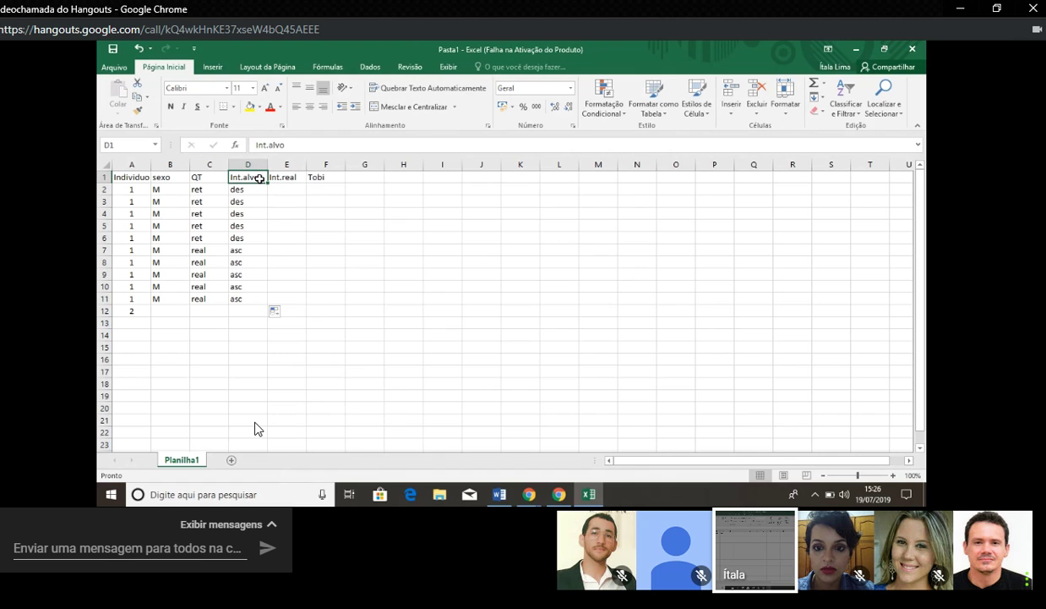
pyautogui.hotkey('shift', 'Down')
pyautogui.hotkey('shift', 'Down')
pyautogui.hotkey('shift', 'Down')
pyautogui.hotkey('shift', 'Down')
pyautogui.hotkey('shift', 'Down')
pyautogui.hotkey('shift', 'Down')
pyautogui.hotkey('shift', 'Down')
pyautogui.hotkey('shift', 'Down')
pyautogui.hotkey('shift', 'Down')
pyautogui.hotkey('shift', 'Down')
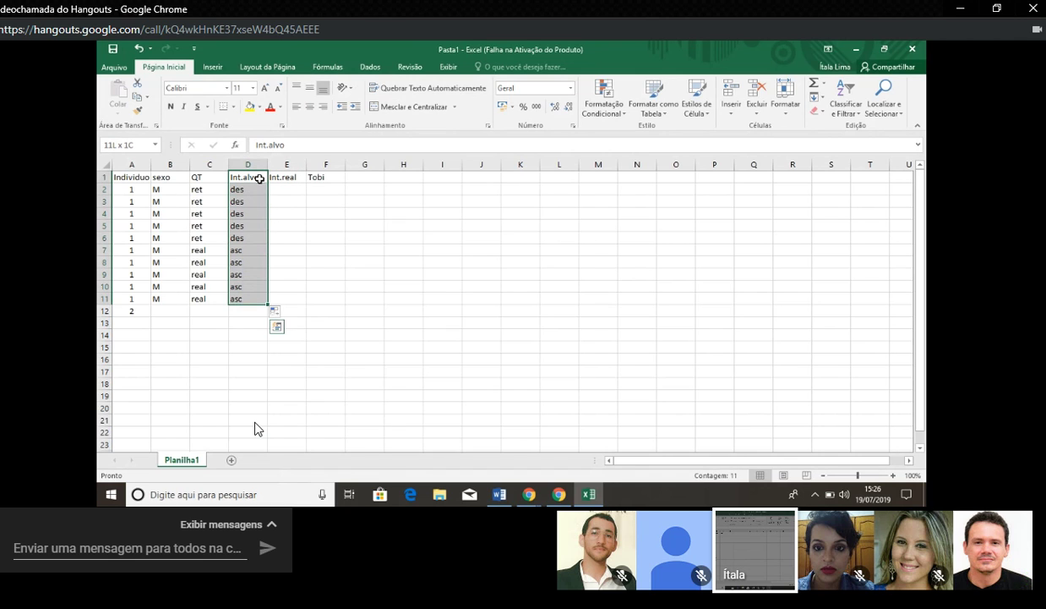
pyautogui.hotkey('shift', 'Right')
pyautogui.hotkey('shift', 'Right')
pyautogui.hotkey('shift', 'Right')
pyautogui.hotkey('shift', 'Left')
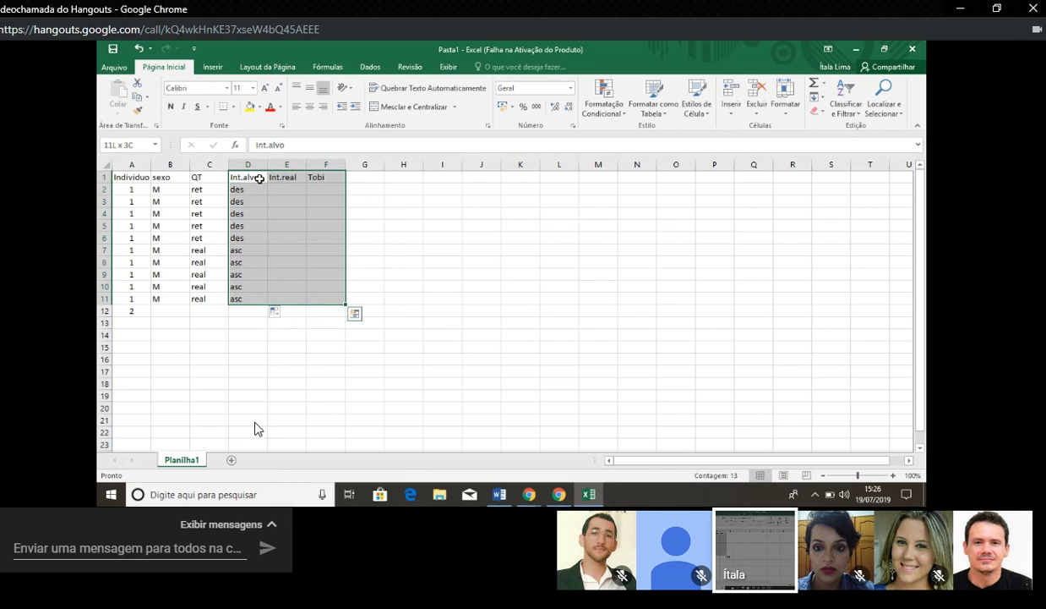
pyautogui.hotkey('ctrl', 'c')
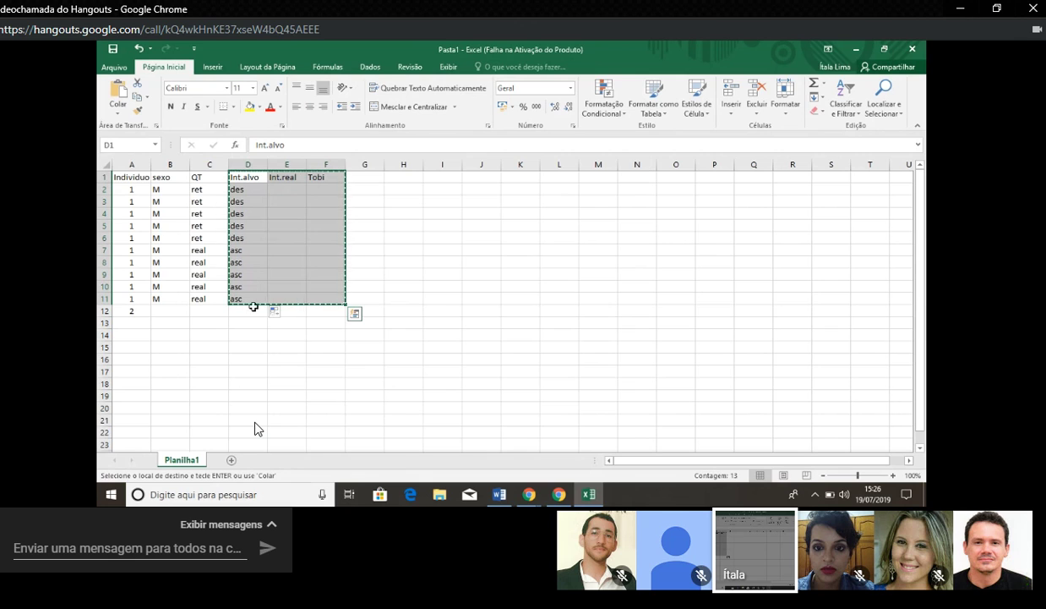
pyautogui.click(293, 311)
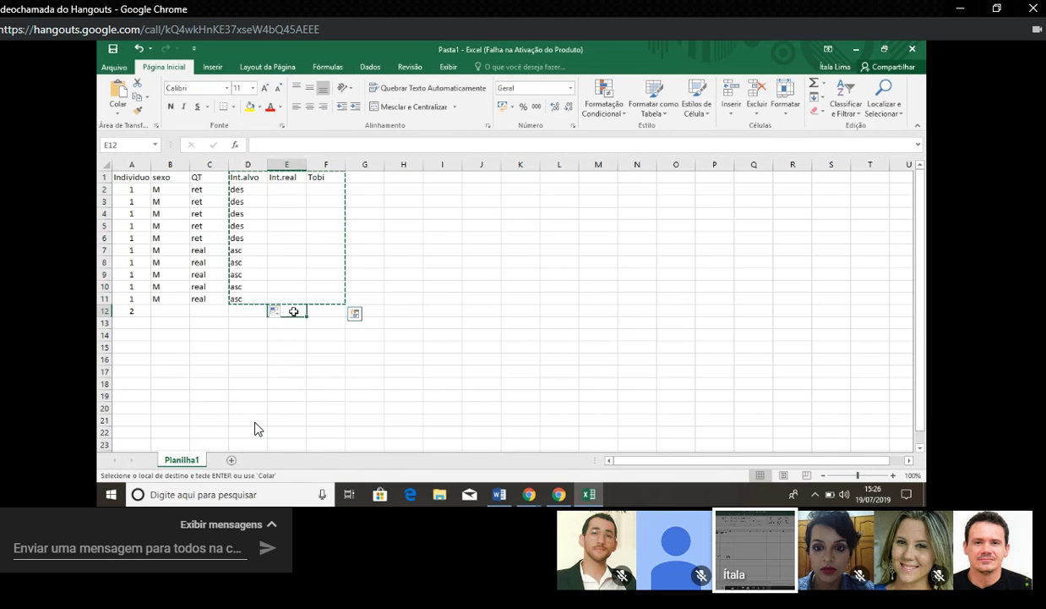
pyautogui.click(281, 178)
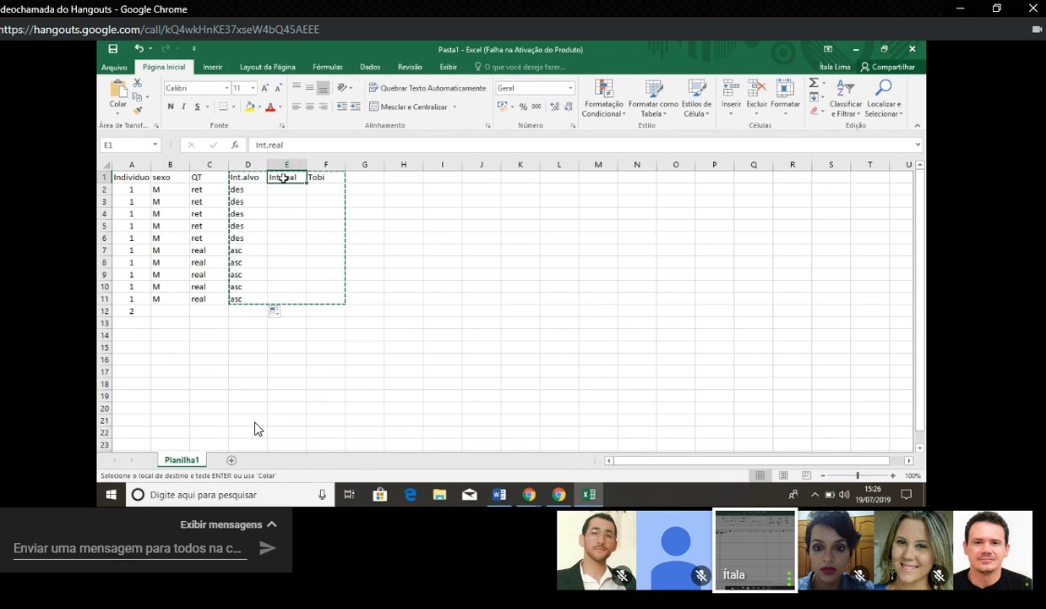
pyautogui.hotkey('ctrl', 'v')
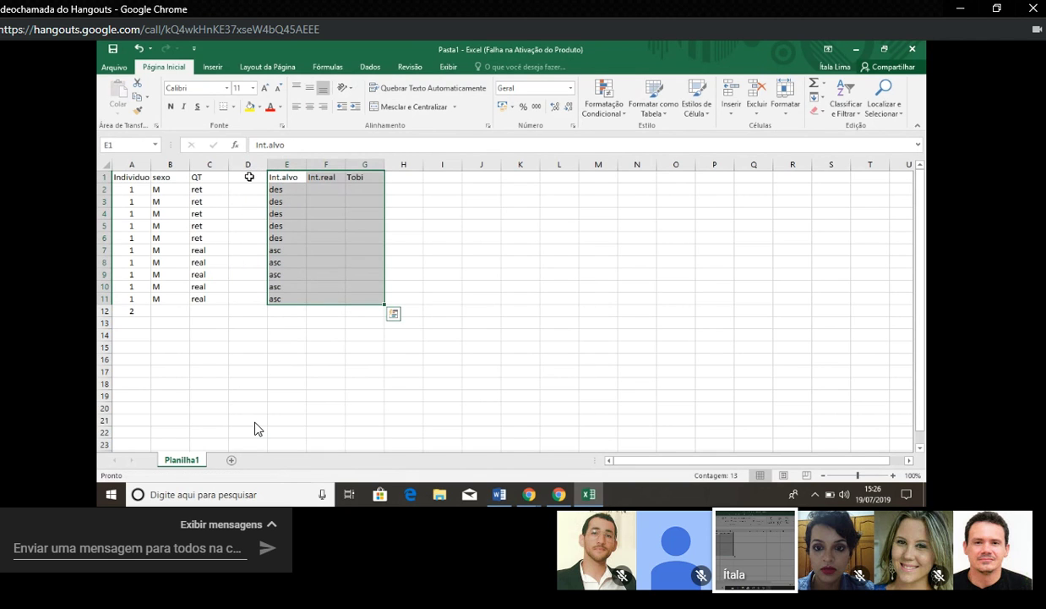
# Step: Enter the header NQT in the emptied cell D1, between the QT and Int.alvo columns
pyautogui.click(248, 177)
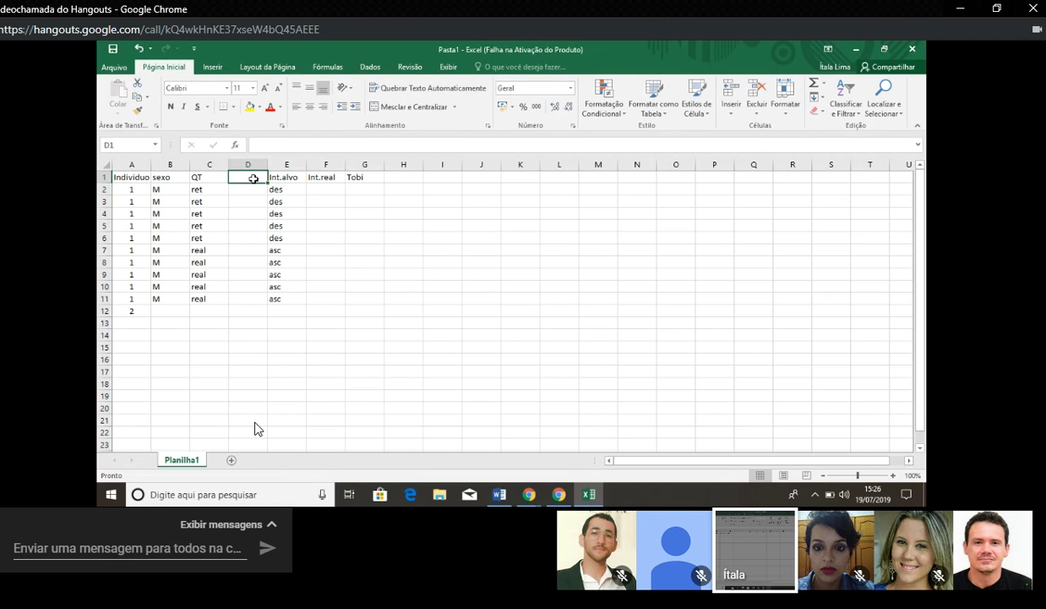
pyautogui.write('NQT')
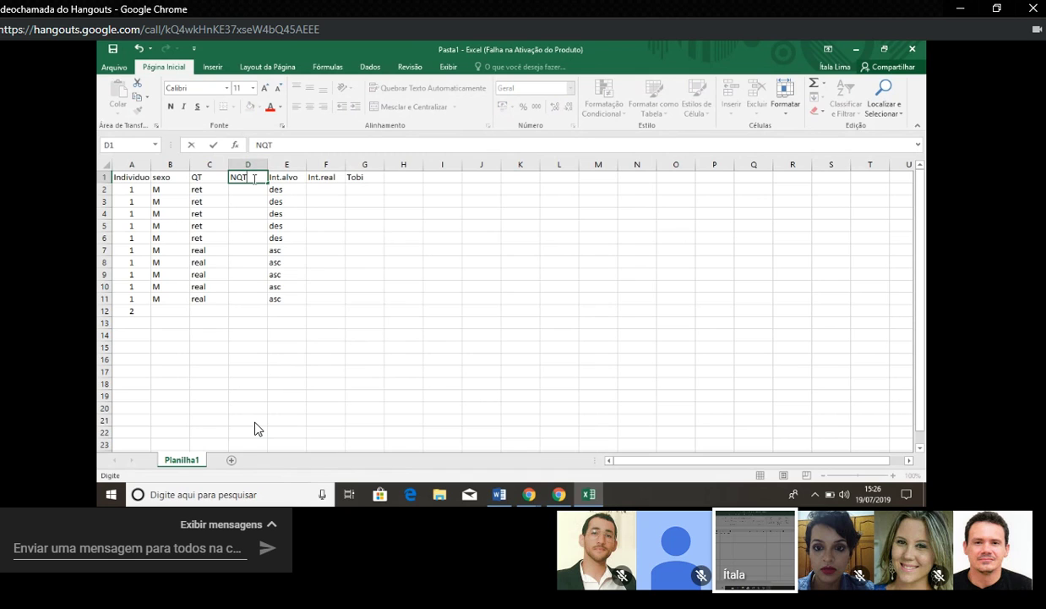
pyautogui.click(255, 191)
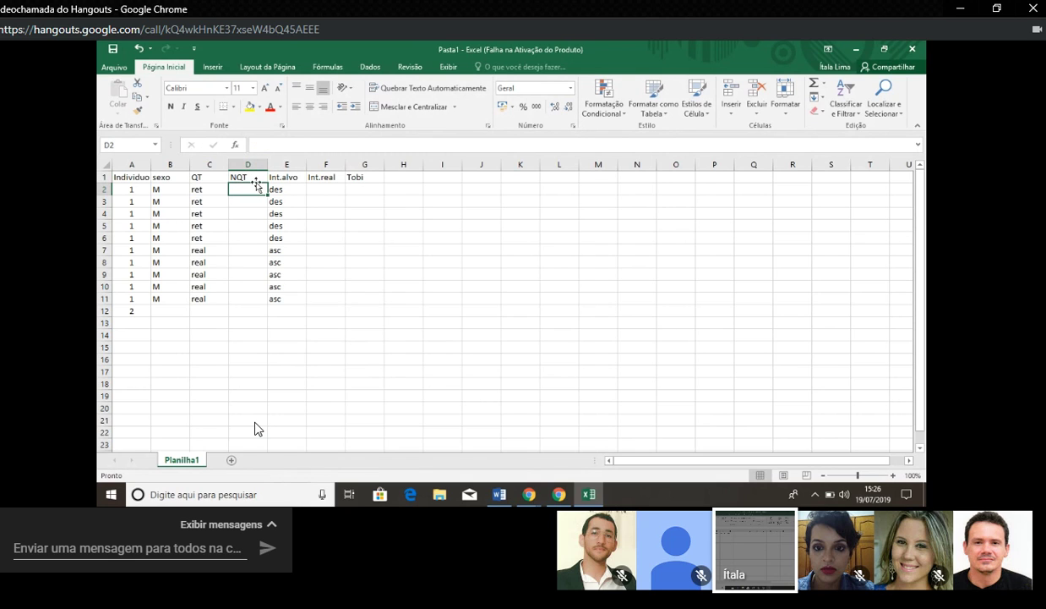
pyautogui.click(254, 176)
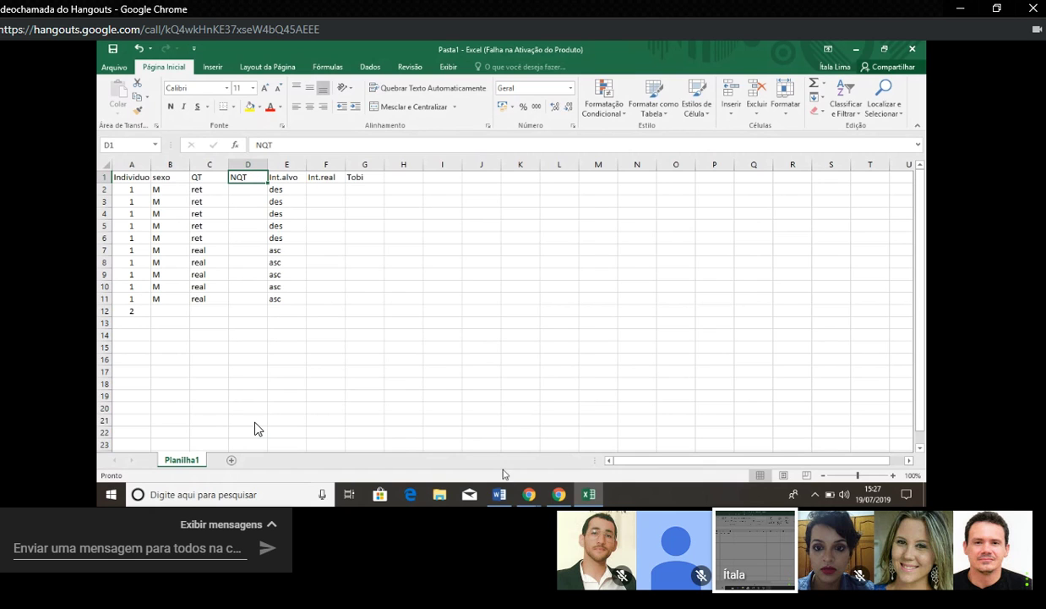
# Step: Switch to the Word document 1 INTRODUÇÃO and find the Informante 1 table of question and retórica statements
pyautogui.moveTo(506, 496)
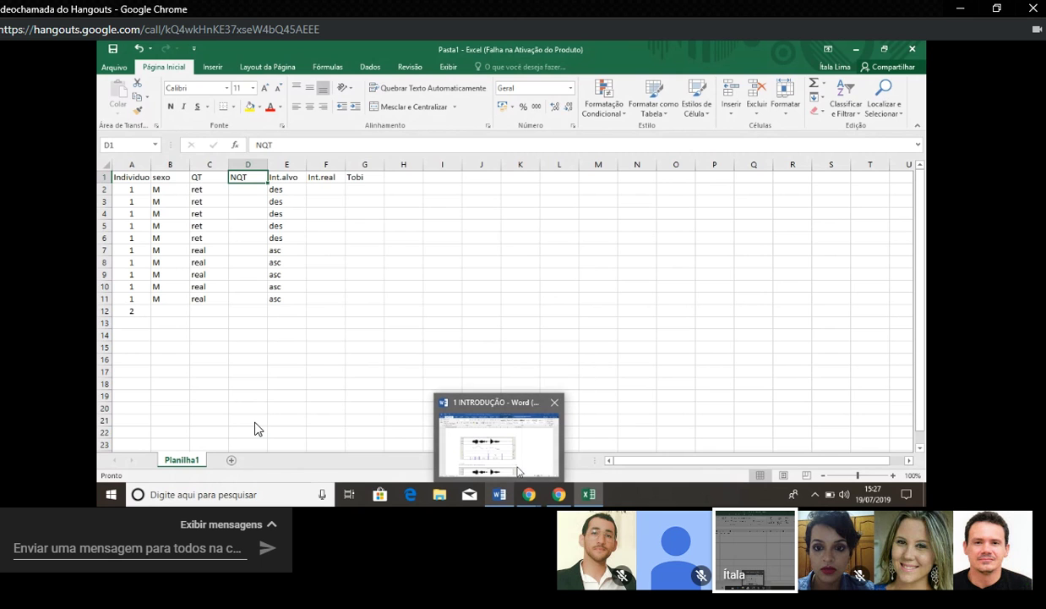
pyautogui.click(517, 471)
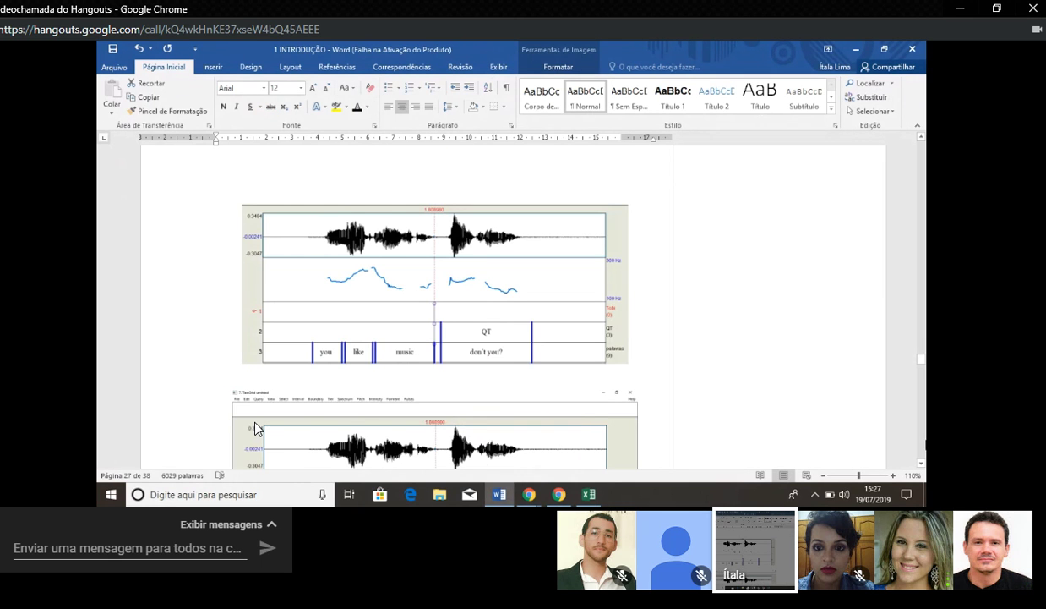
pyautogui.scroll(-20, 257, 429)
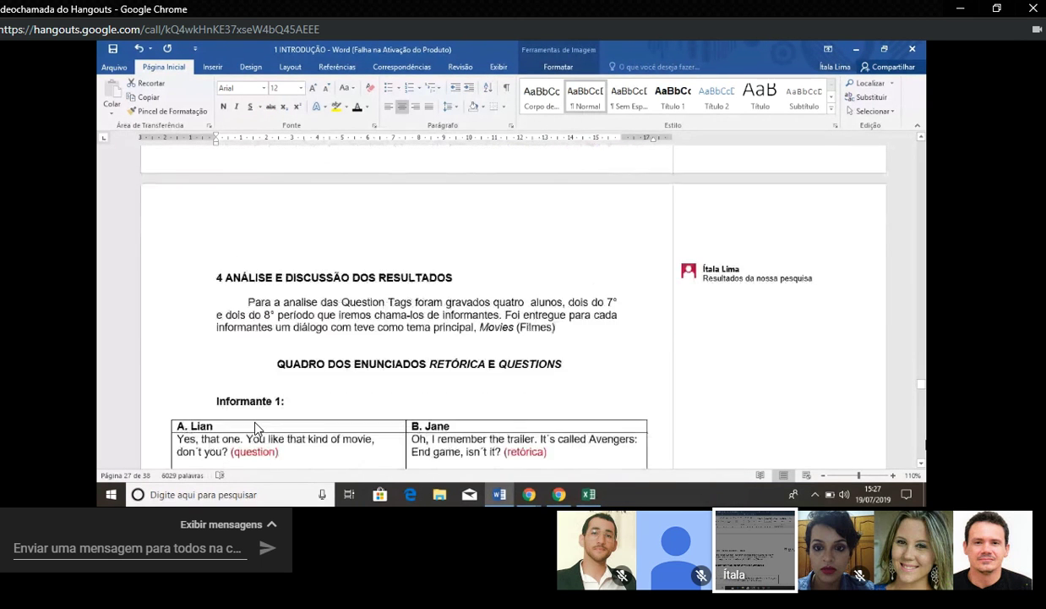
pyautogui.scroll(-10, 258, 428)
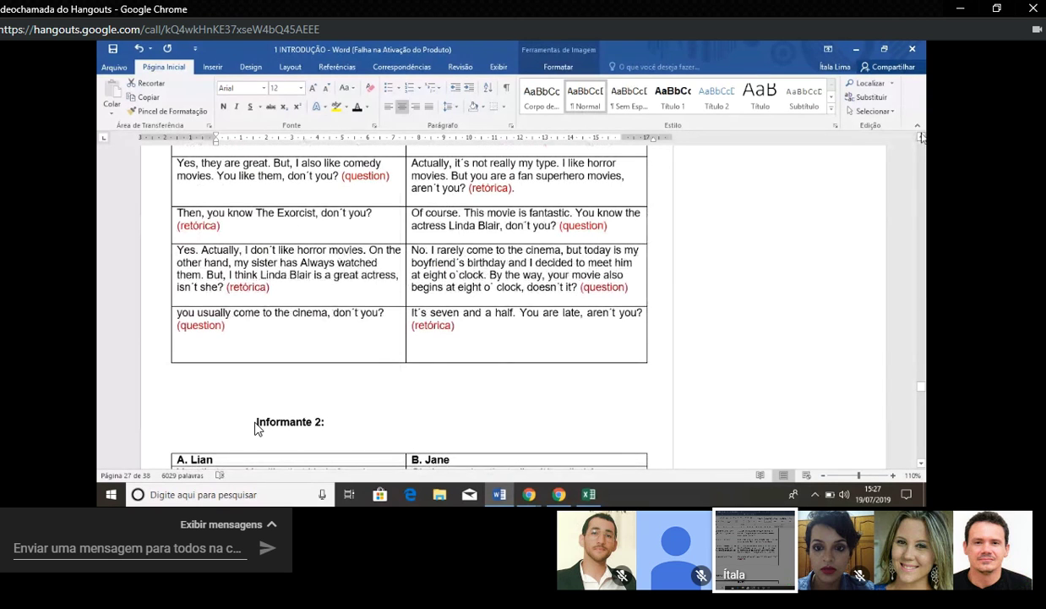
pyautogui.scroll(20, 258, 429)
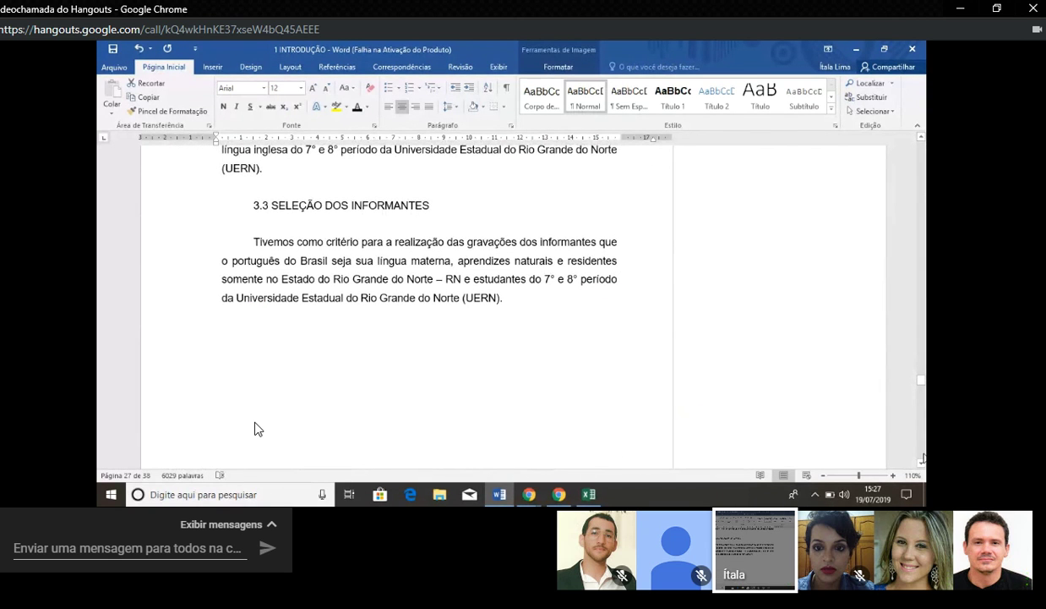
pyautogui.scroll(-6, 257, 428)
pyautogui.scroll(-6, 256, 429)
pyautogui.scroll(-2, 257, 429)
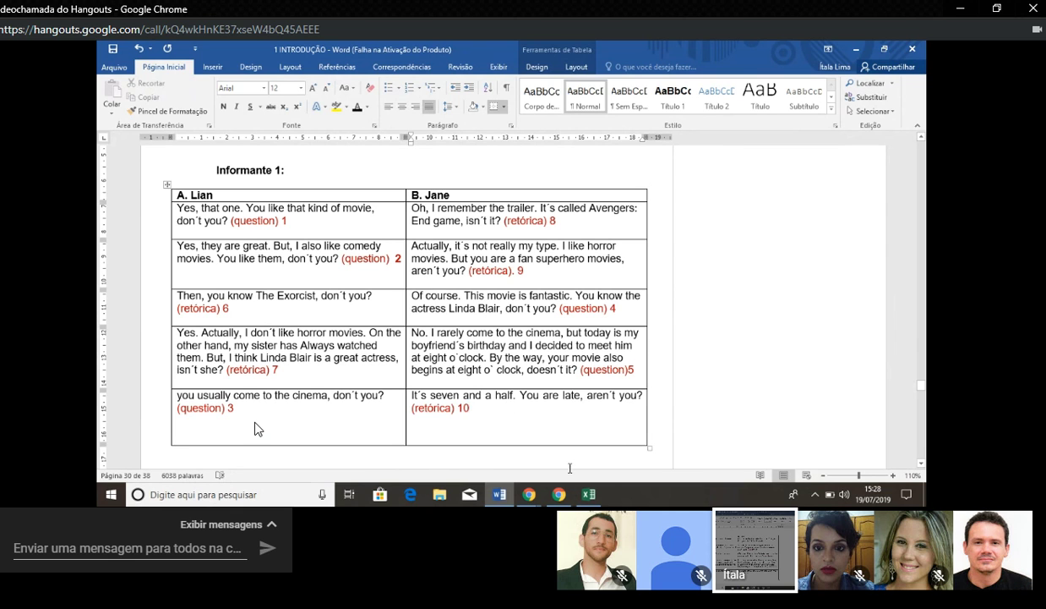
# Step: Switch back to the Excel sheet and number the NQT cells D2 to D11 from 1 to 10
pyautogui.click(589, 494)
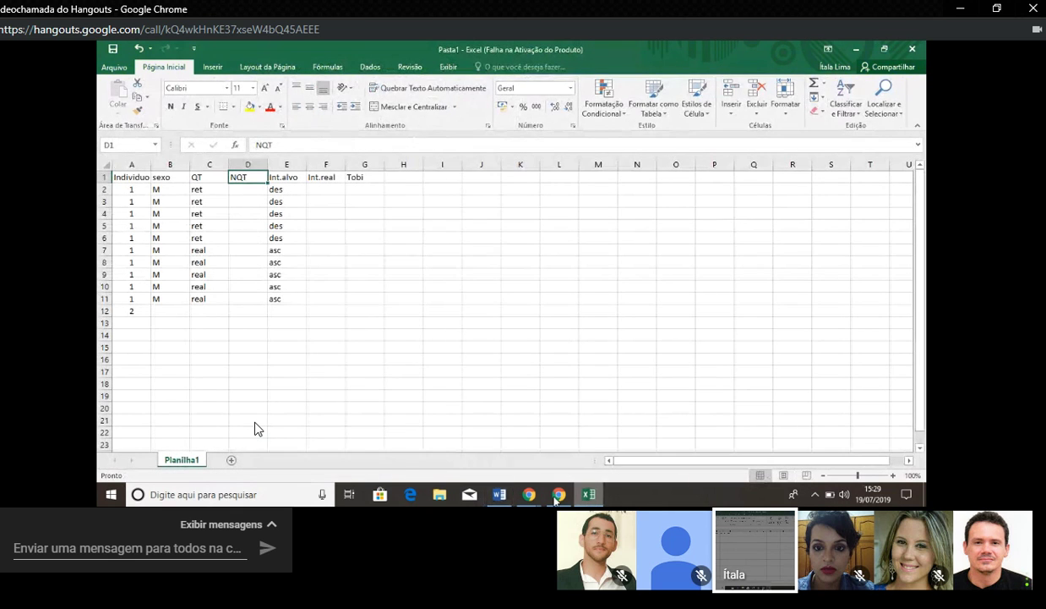
pyautogui.click(245, 189)
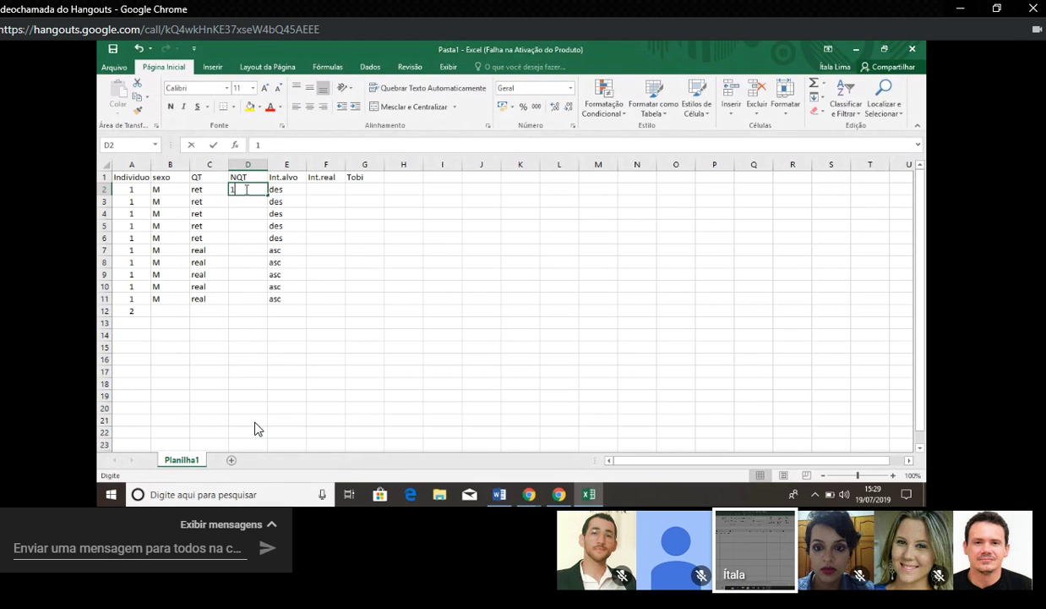
pyautogui.write('1')
pyautogui.press('Return')
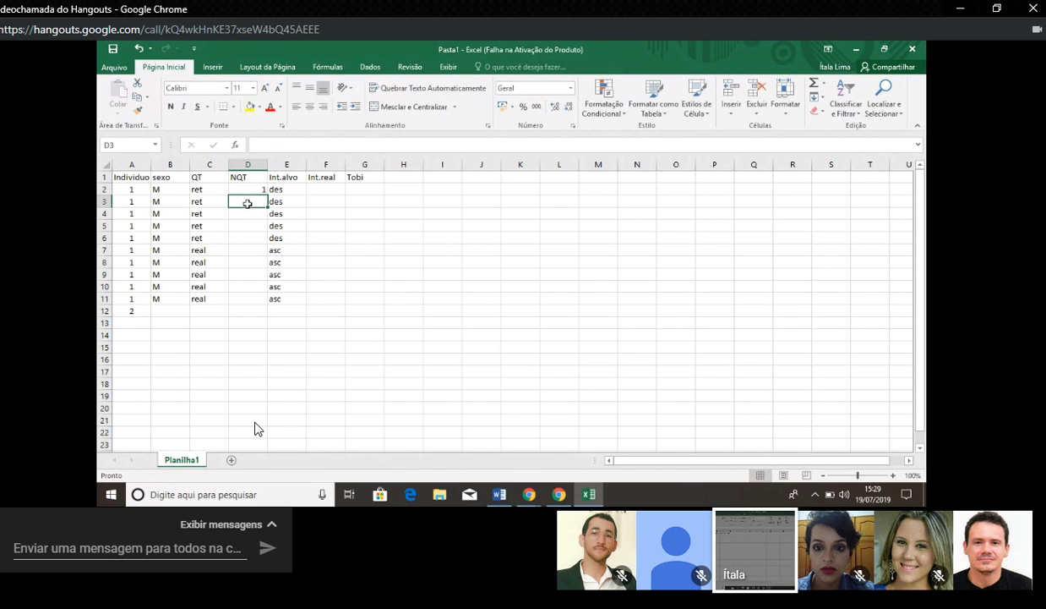
pyautogui.write('2')
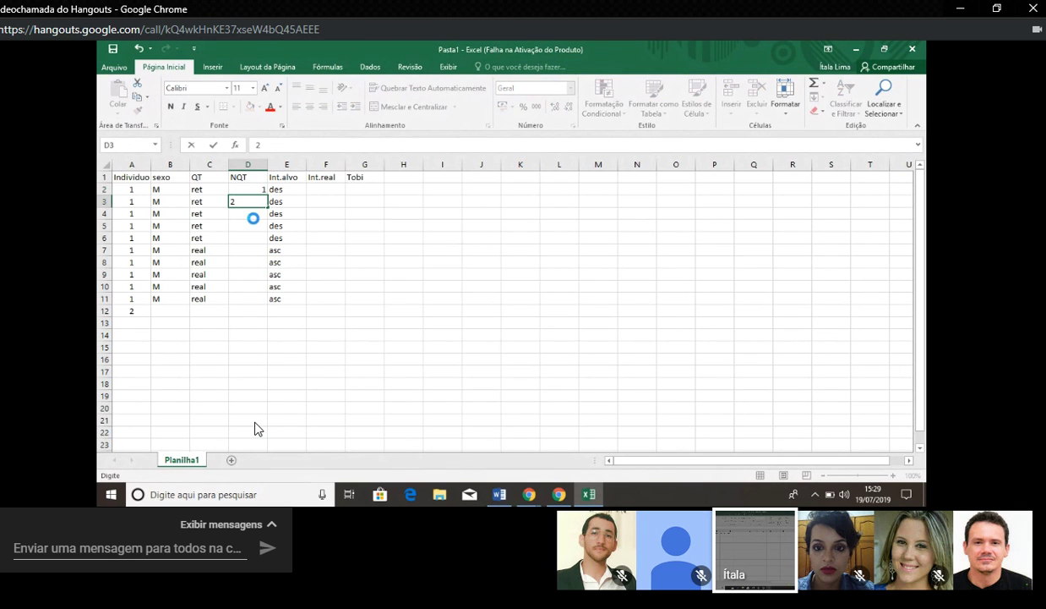
pyautogui.press('Return')
pyautogui.write('3')
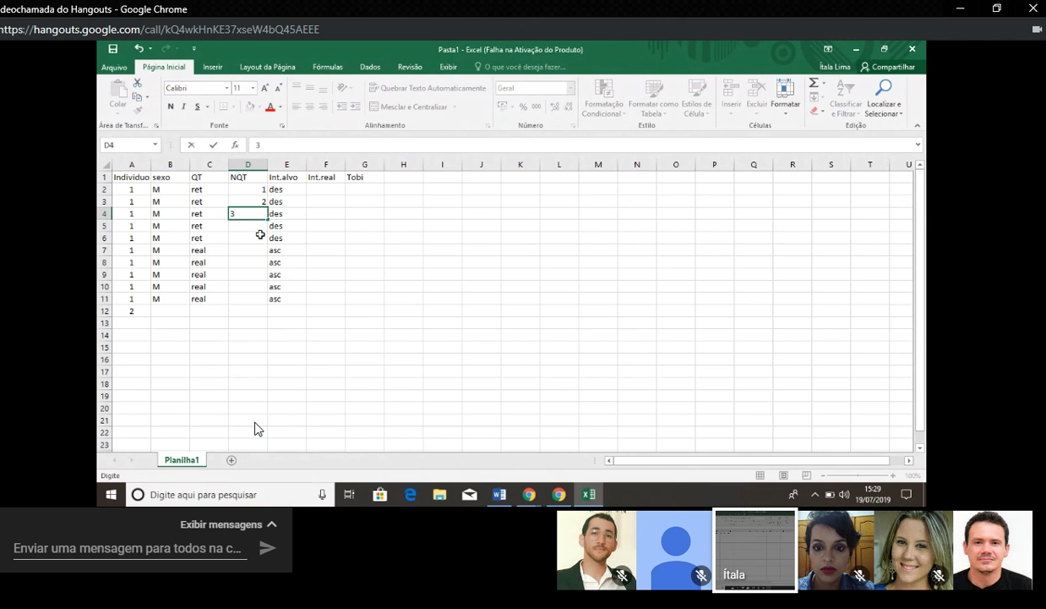
pyautogui.press('Return')
pyautogui.write('4')
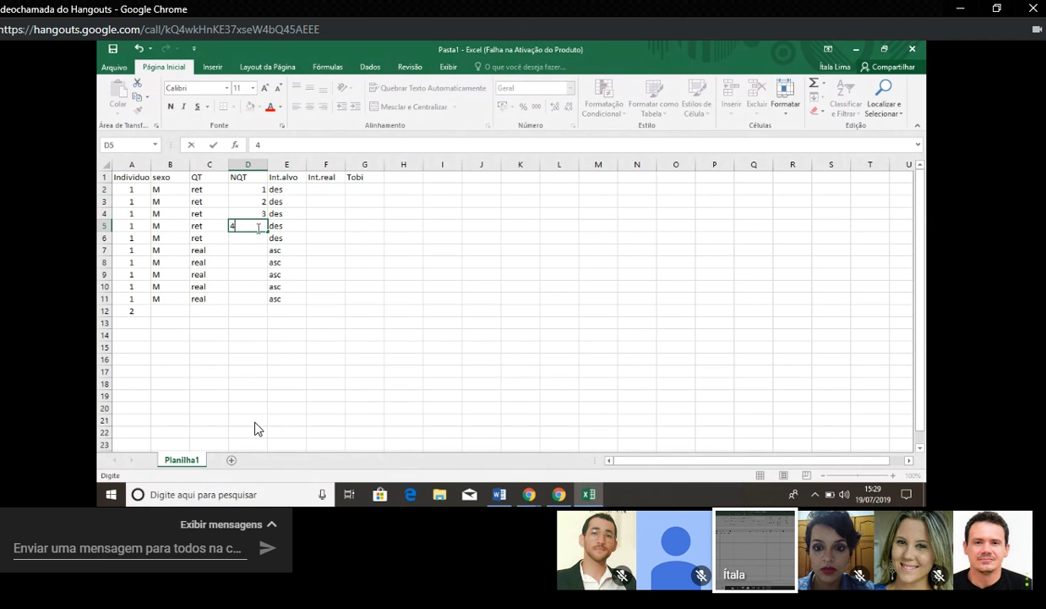
pyautogui.press('Return')
pyautogui.write('5')
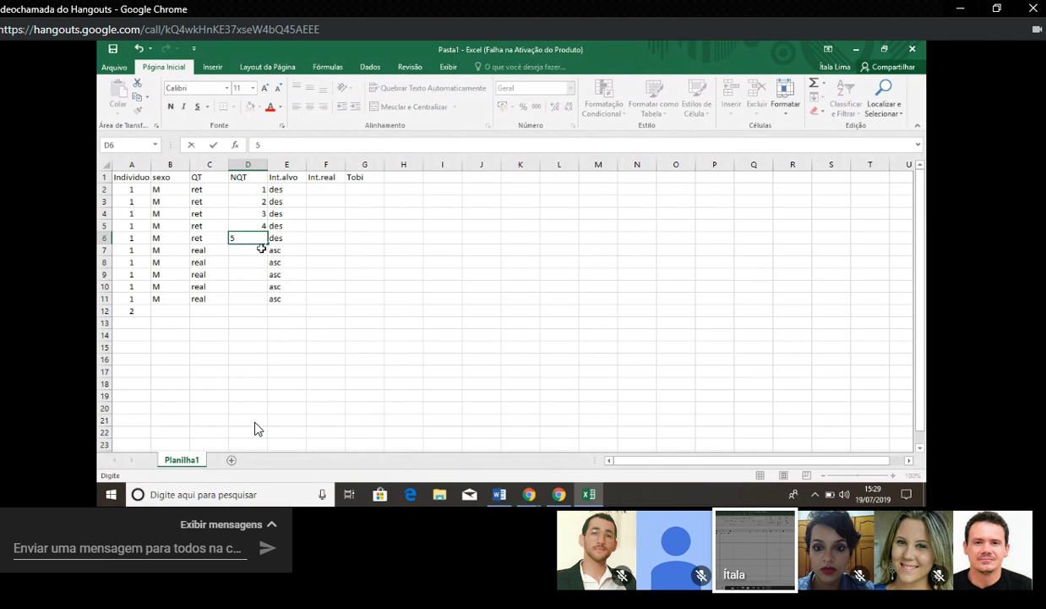
pyautogui.press('Return')
pyautogui.write('6')
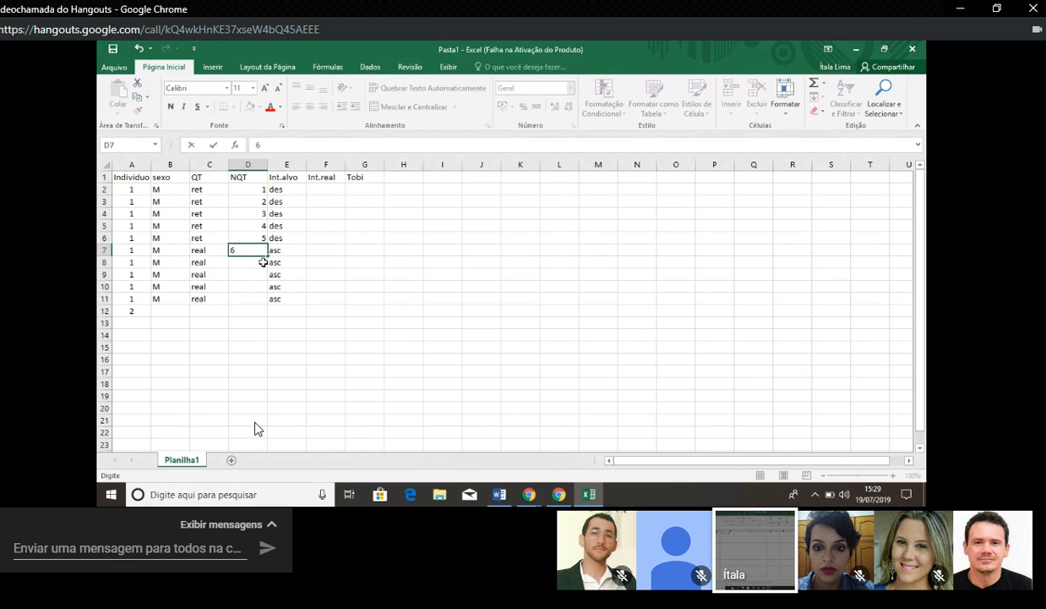
pyautogui.press('Return')
pyautogui.write('7')
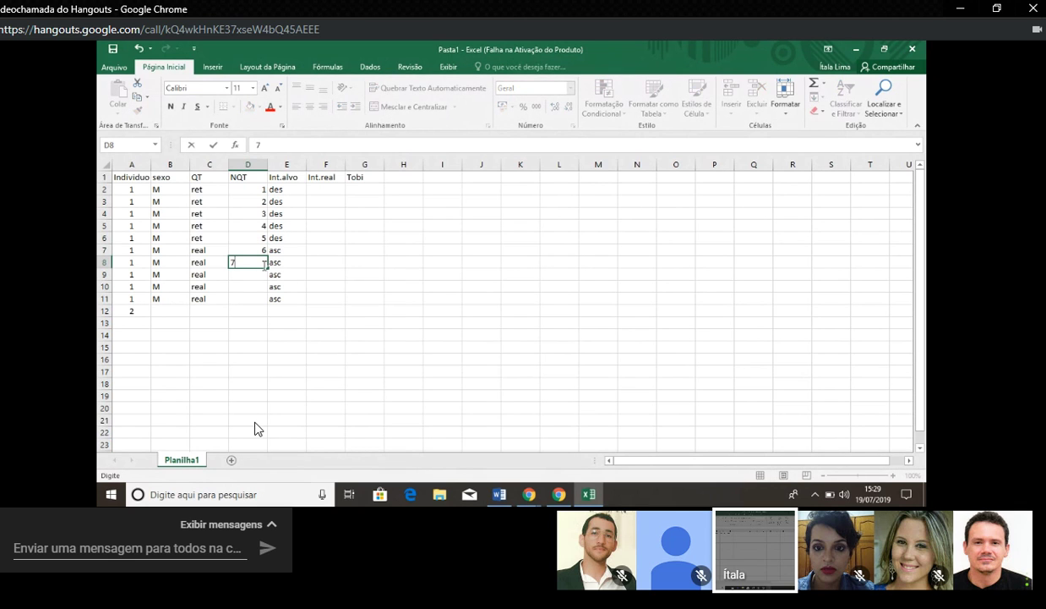
pyautogui.press('Return')
pyautogui.write('8')
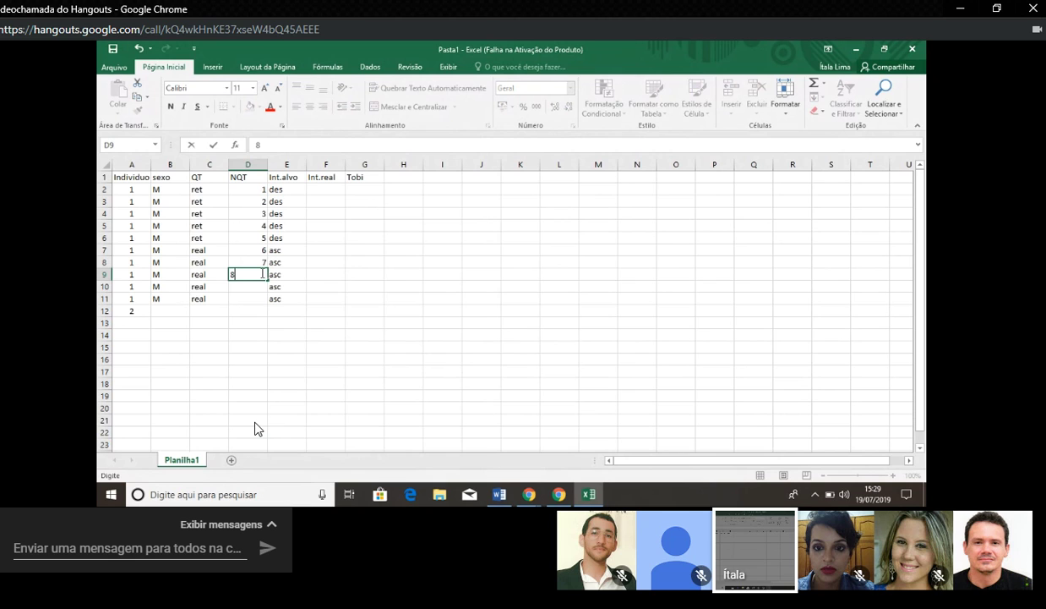
pyautogui.press('Return')
pyautogui.write('9')
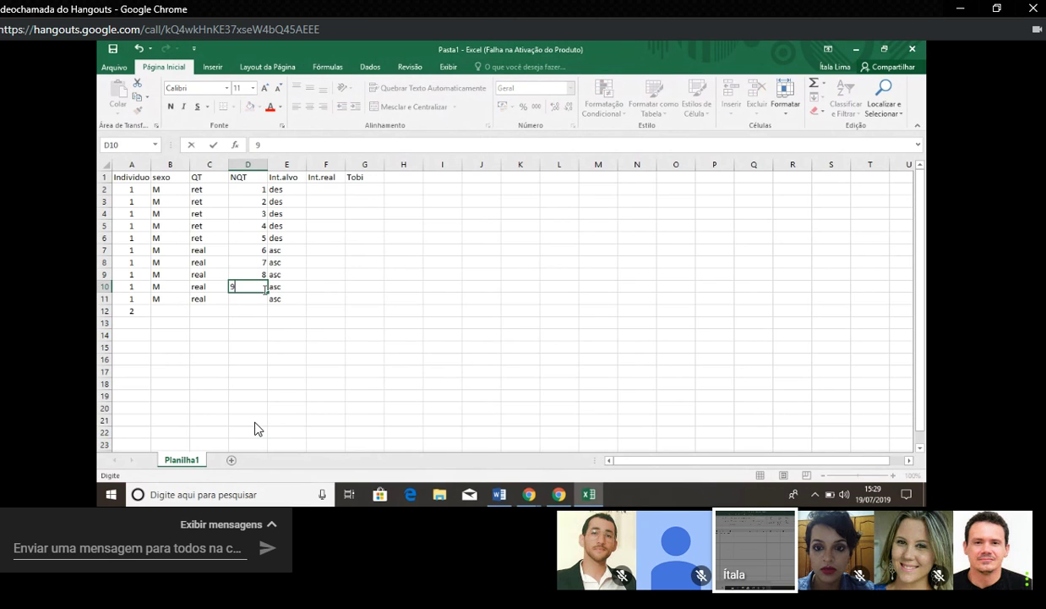
pyautogui.press('Return')
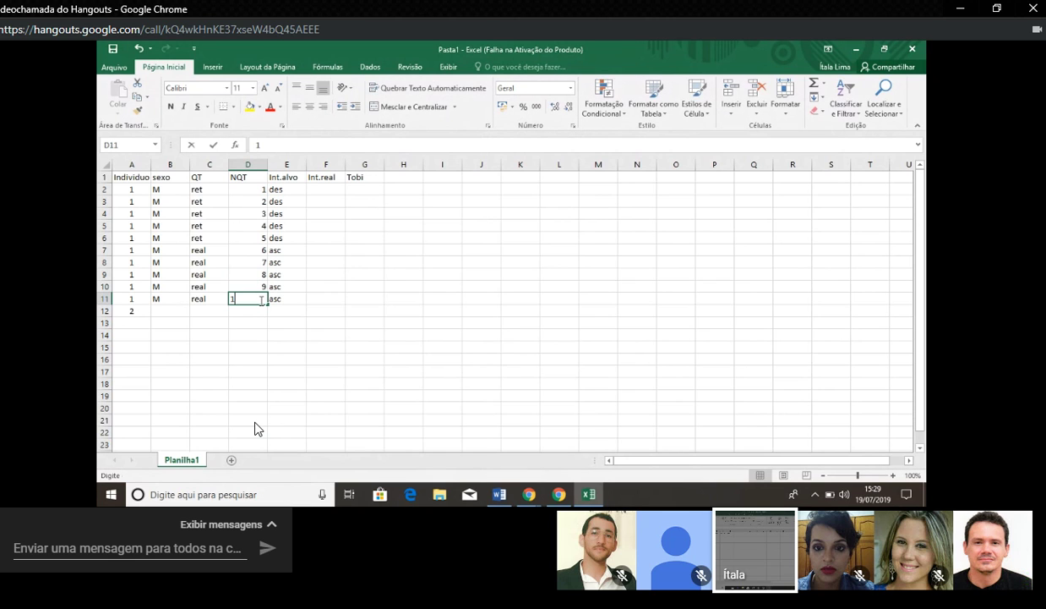
pyautogui.write('10')
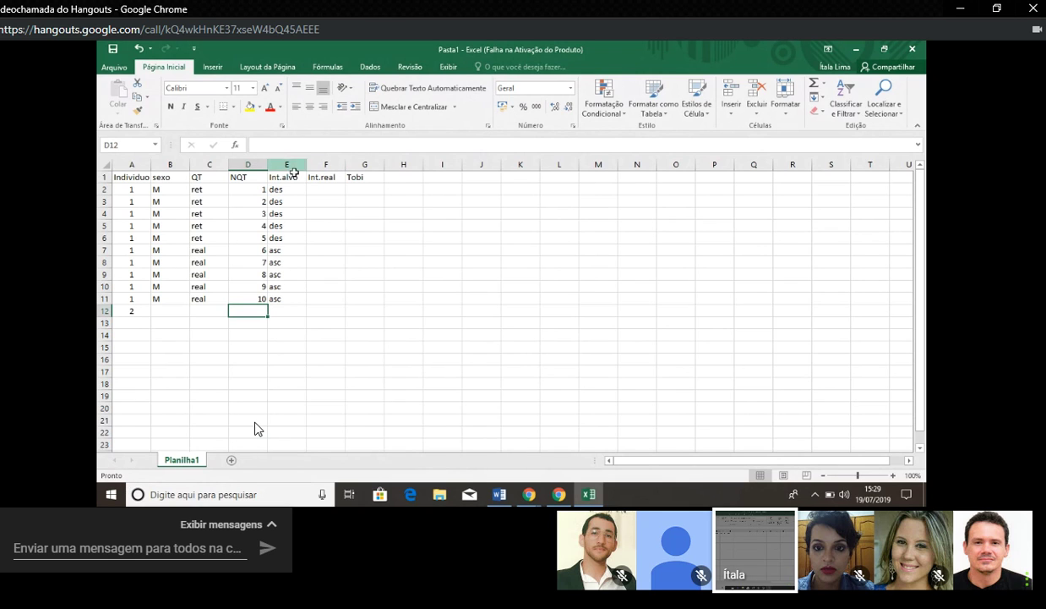
# Step: Move the block E1 to G11 with the Int.alvo, Int.real and Tobi columns so that it starts at cell F1
pyautogui.click(295, 179)
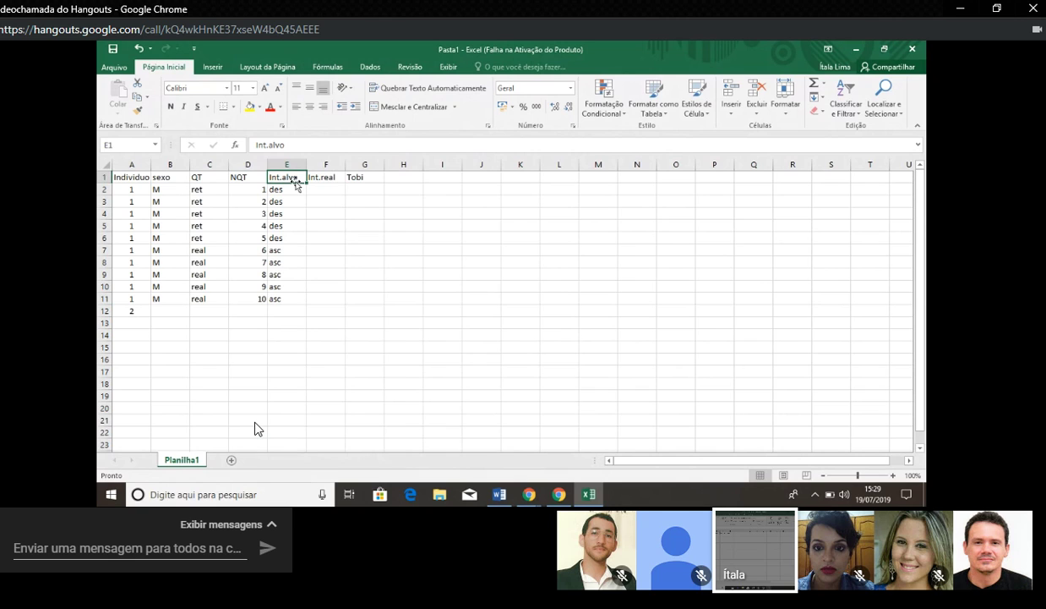
pyautogui.moveTo(295, 180); pyautogui.dragTo(288, 299)
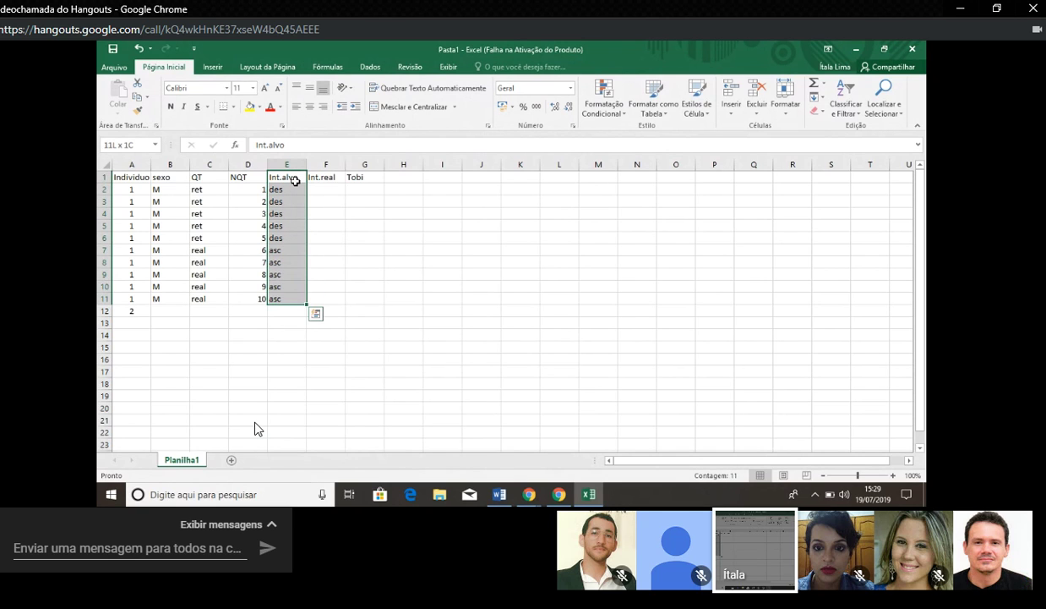
pyautogui.hotkey('shift', 'Right')
pyautogui.hotkey('shift', 'Right')
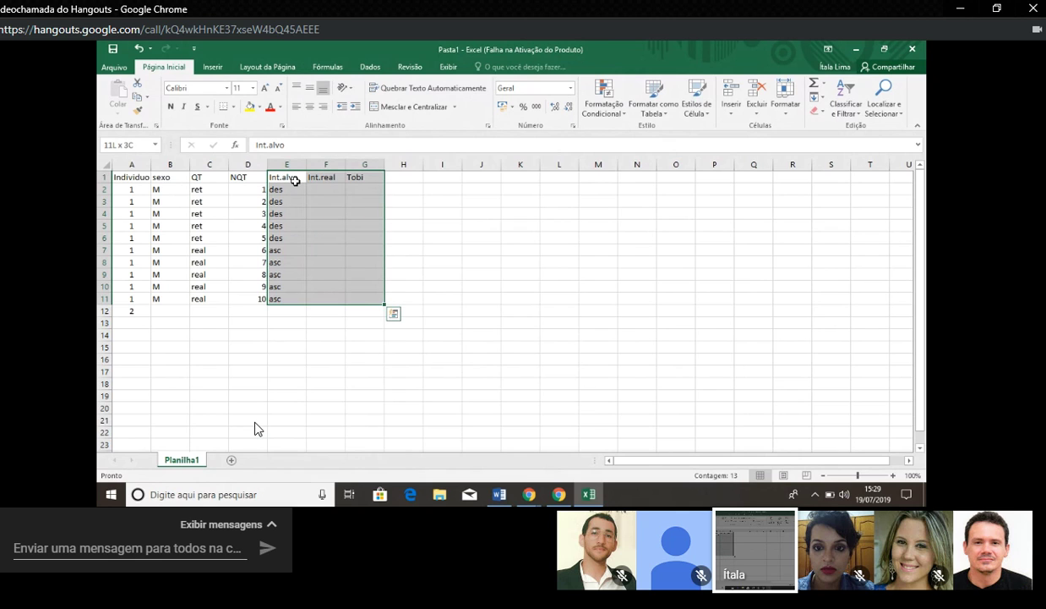
pyautogui.hotkey('ctrl', 'c')
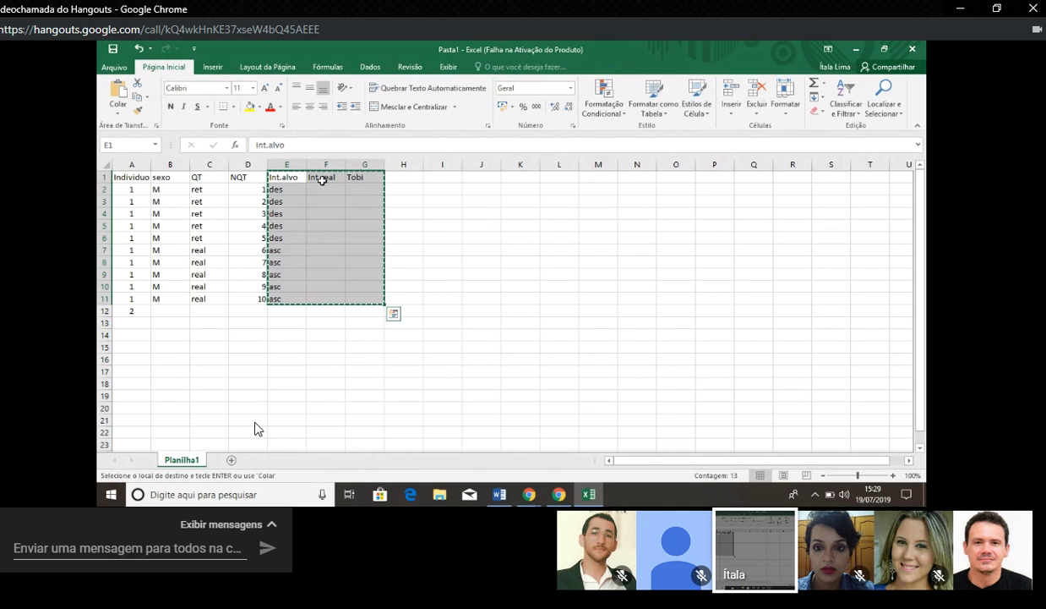
pyautogui.click(329, 178)
pyautogui.hotkey('ctrl', 'v')
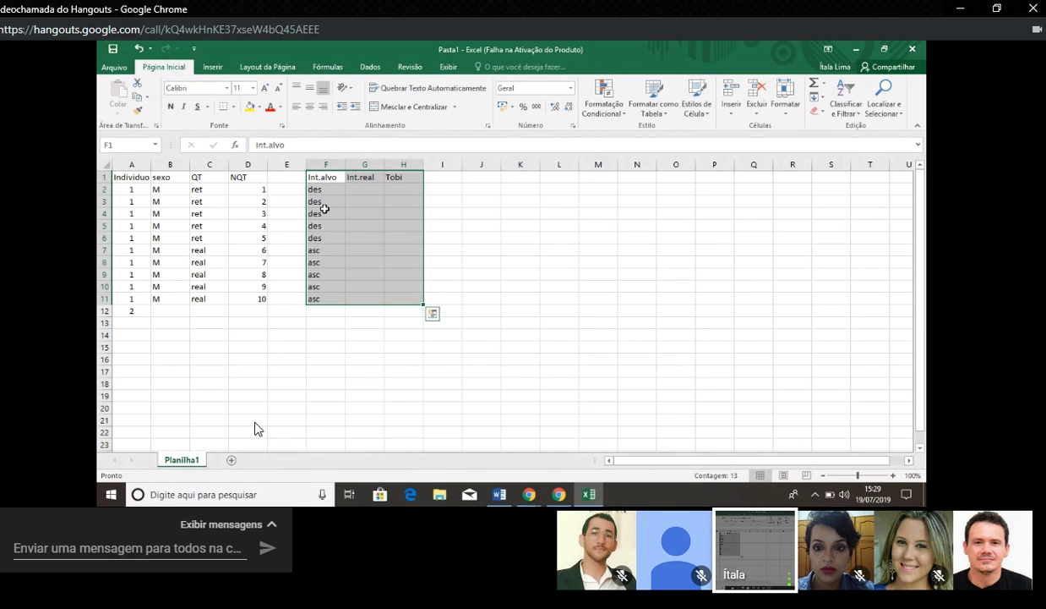
# Step: Switch to the Word document 1 INTRODUÇÃO to check the numbered Informante 1 statements, and return to the Excel sheet
pyautogui.click(296, 176)
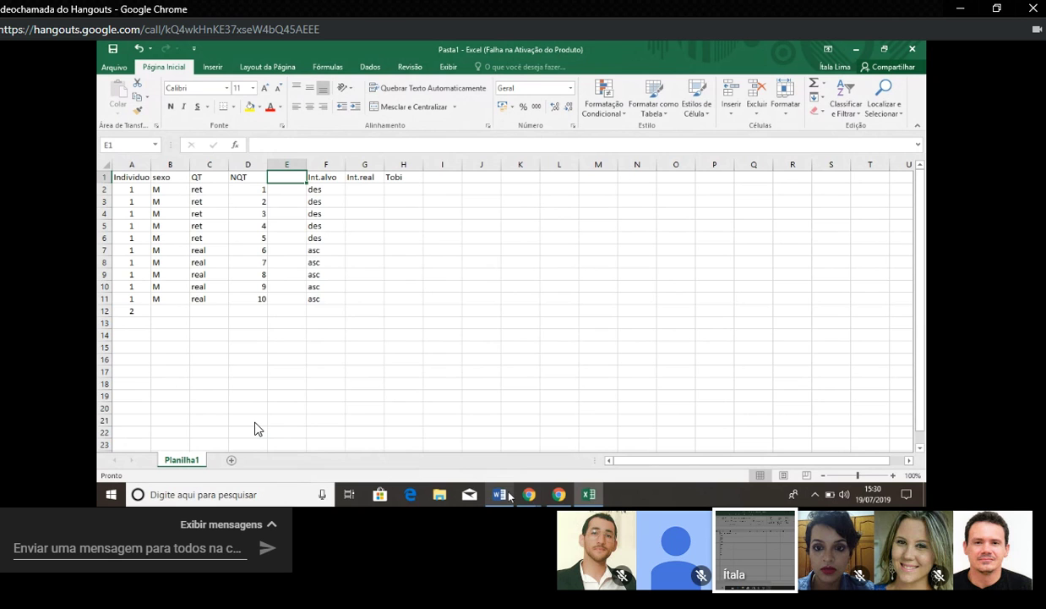
pyautogui.moveTo(509, 496)
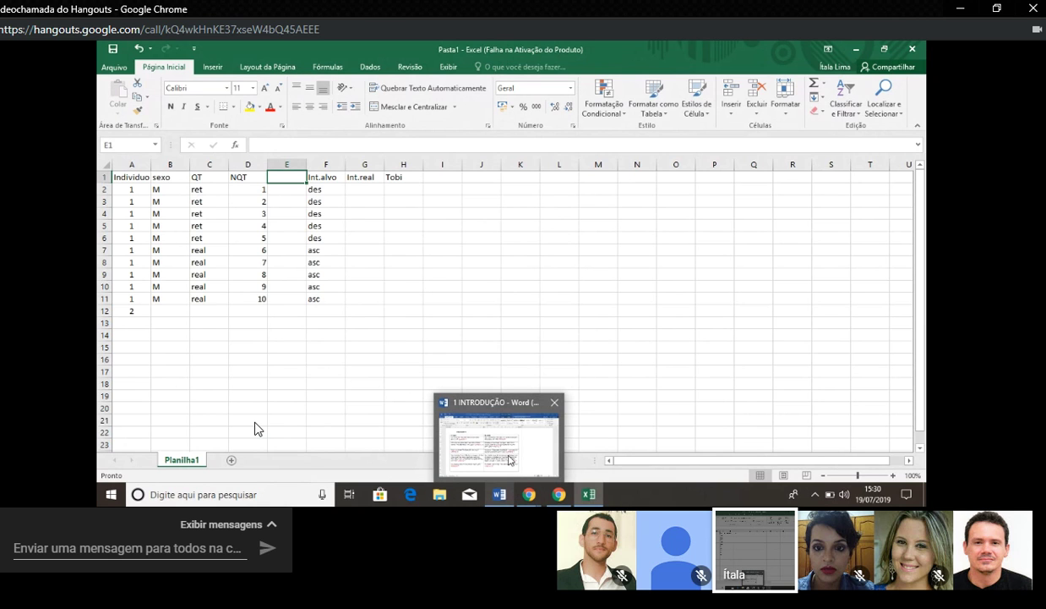
pyautogui.click(510, 459)
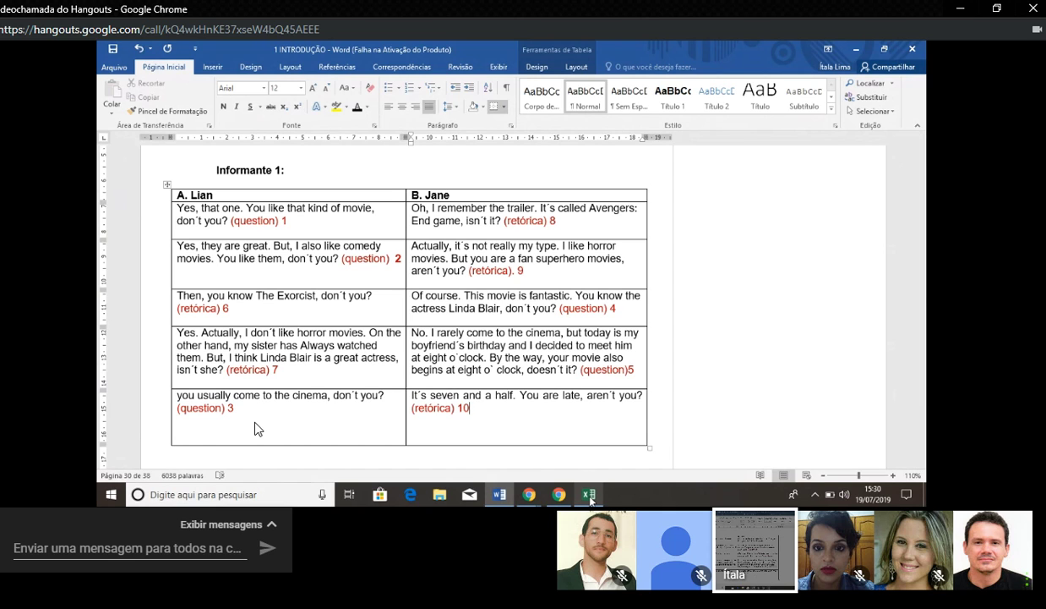
pyautogui.moveTo(590, 498)
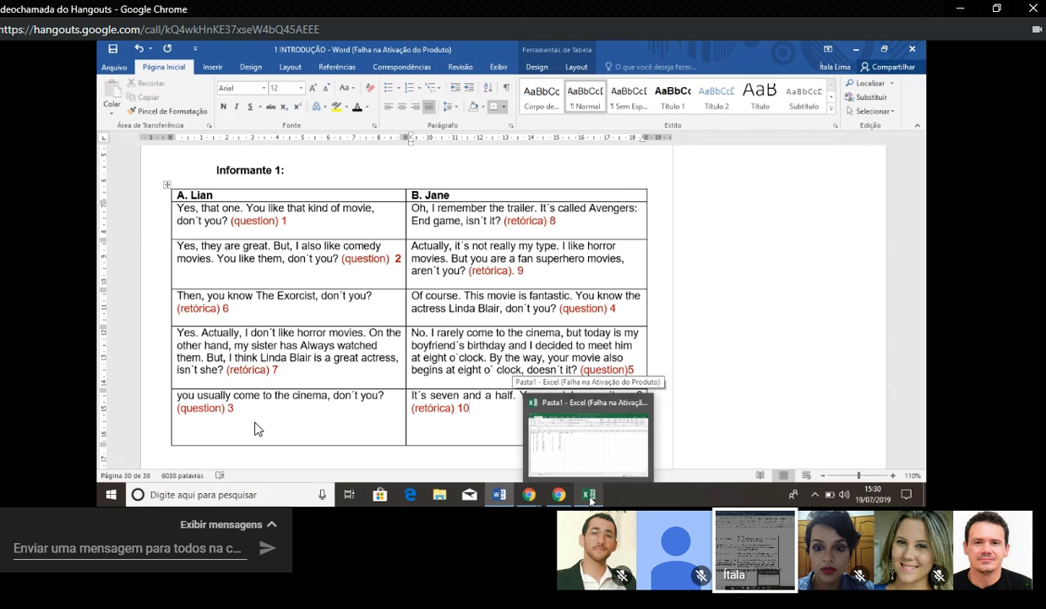
pyautogui.click(590, 495)
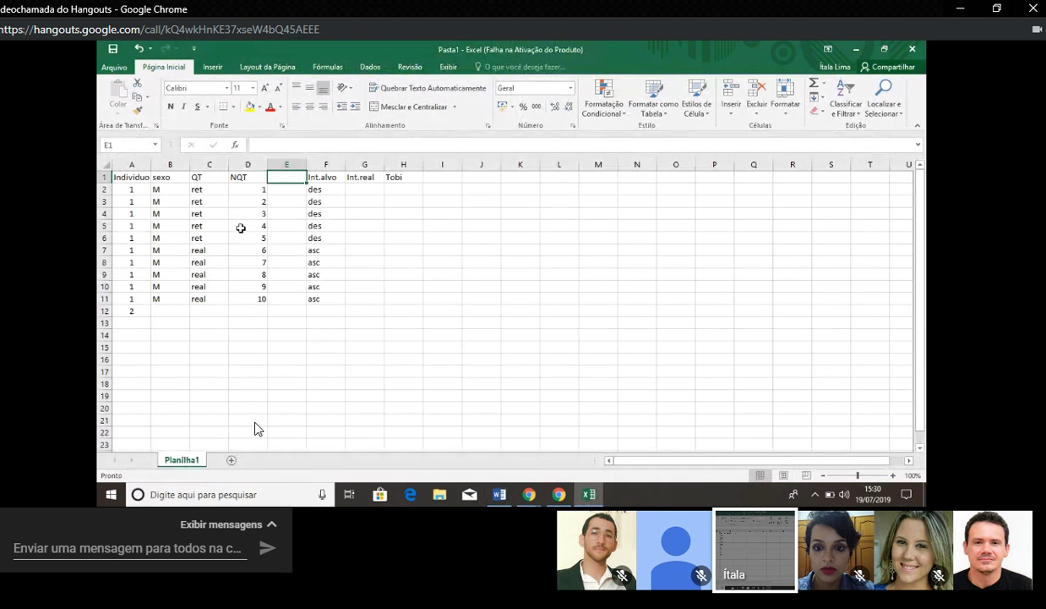
# Step: Change the QT header in cell C1 to TQT
pyautogui.click(245, 191)
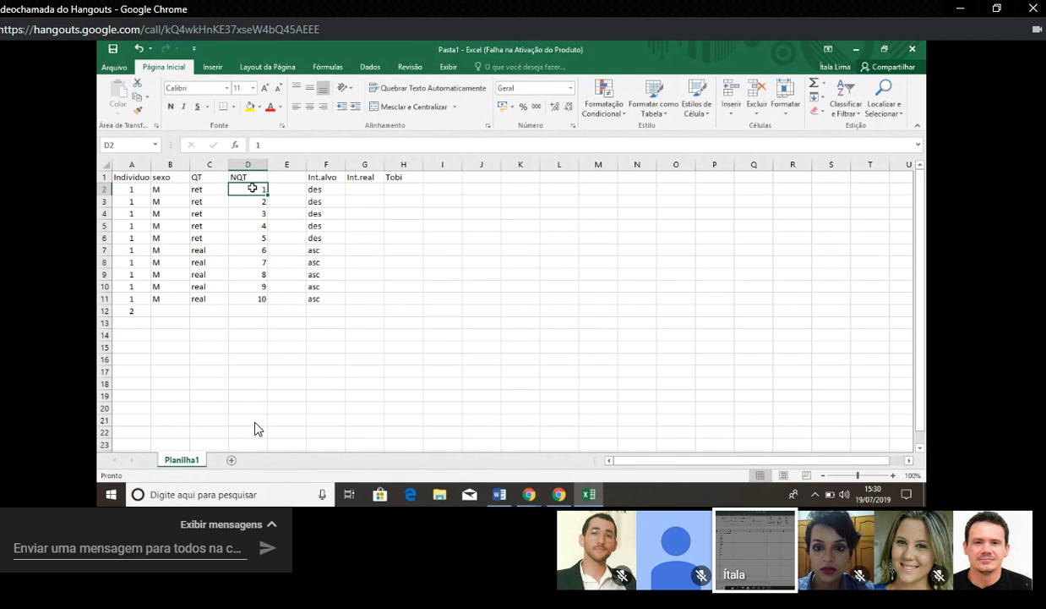
pyautogui.click(279, 180)
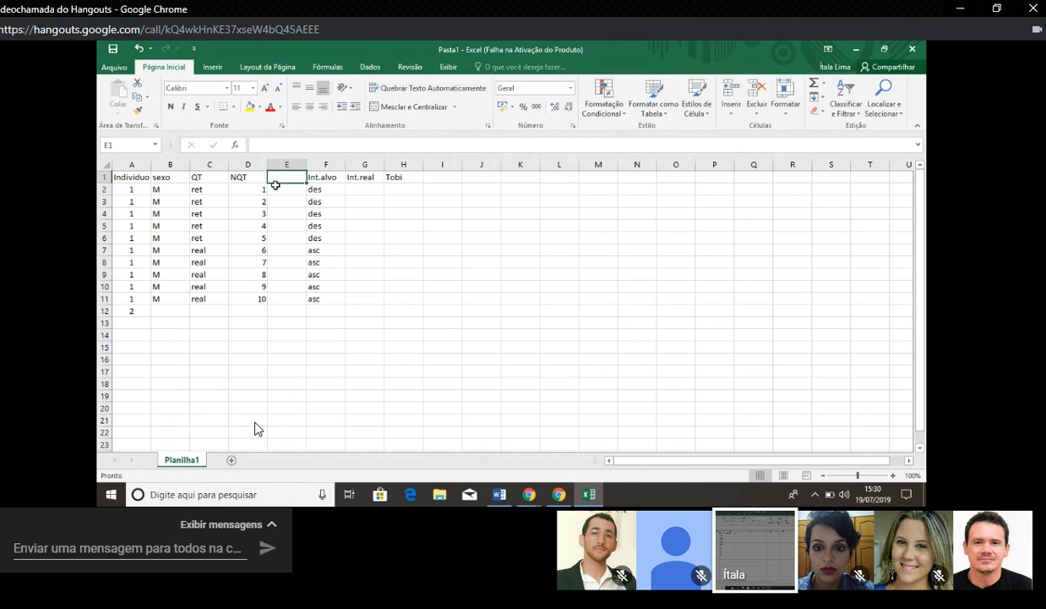
pyautogui.click(214, 179)
pyautogui.write('T')
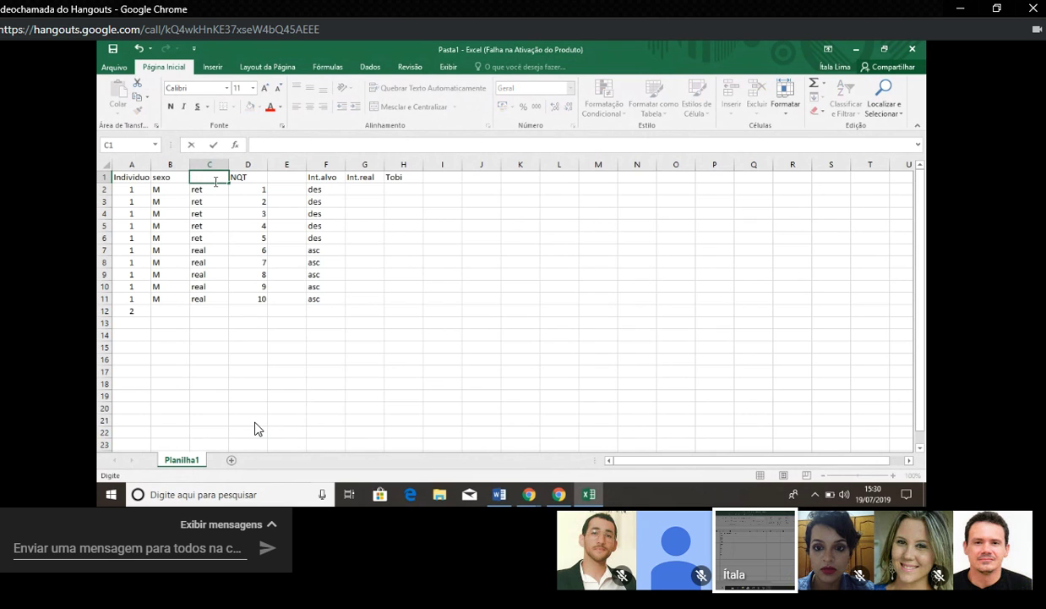
pyautogui.write('QT')
pyautogui.click(250, 178)
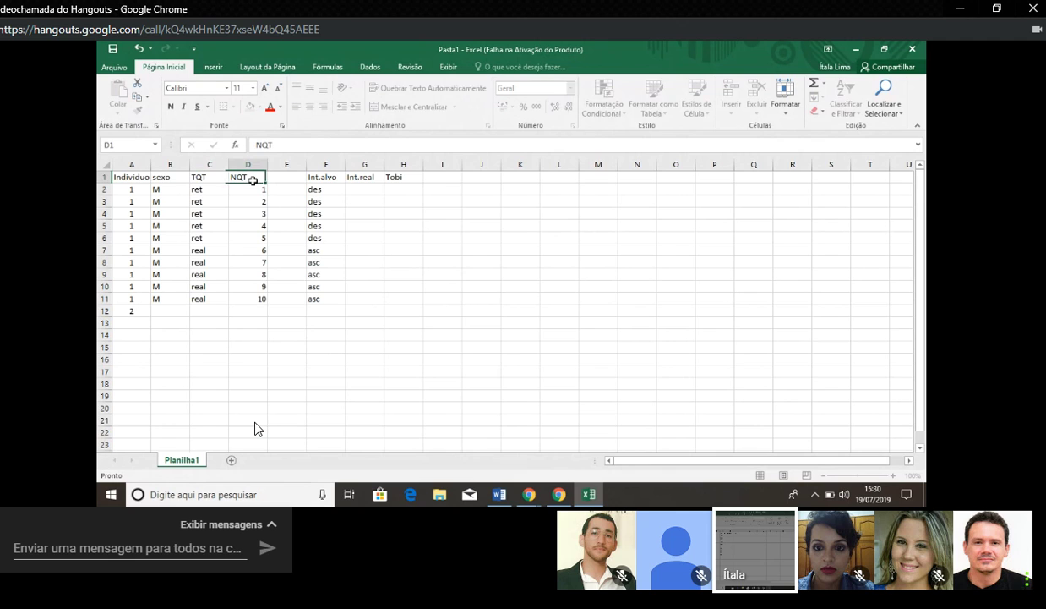
# Step: Enter the header Trasn.TQ in the empty cell E1, between the NQT and Int.alvo columns
pyautogui.click(287, 179)
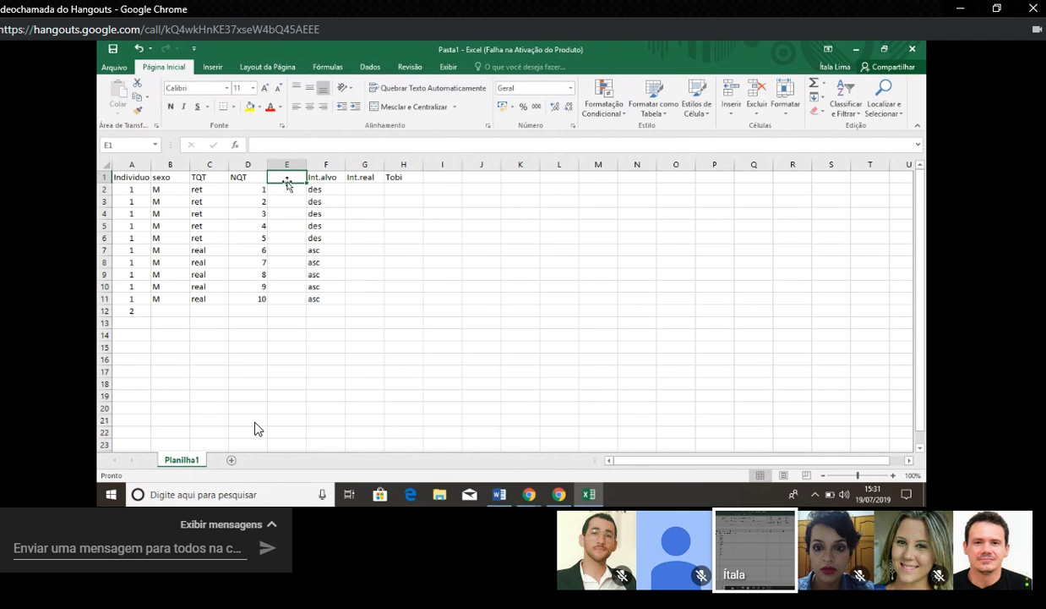
pyautogui.press('XF86AudioRaiseVolume')
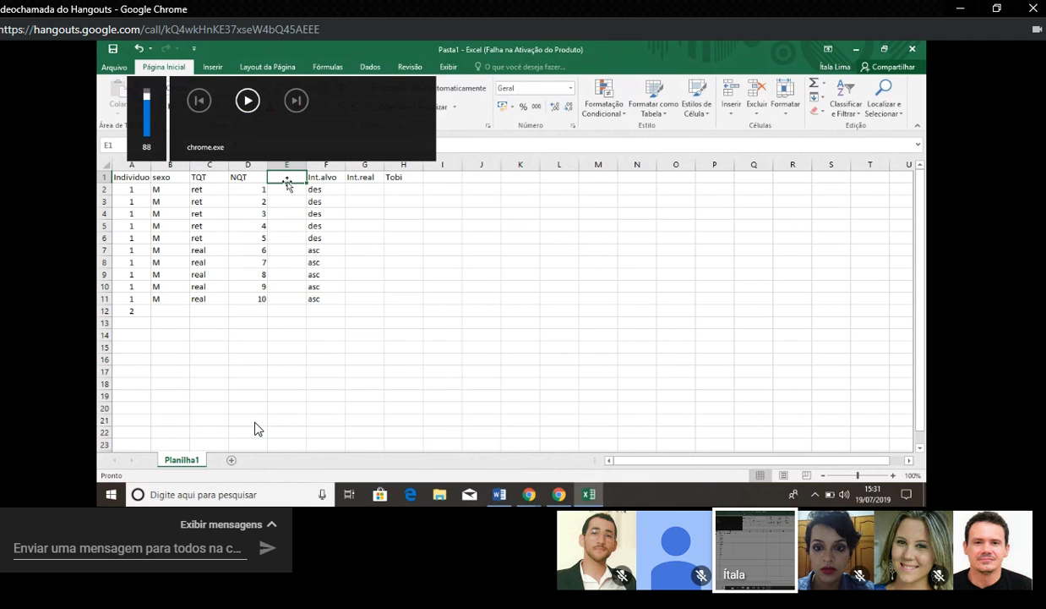
pyautogui.write('Tr')
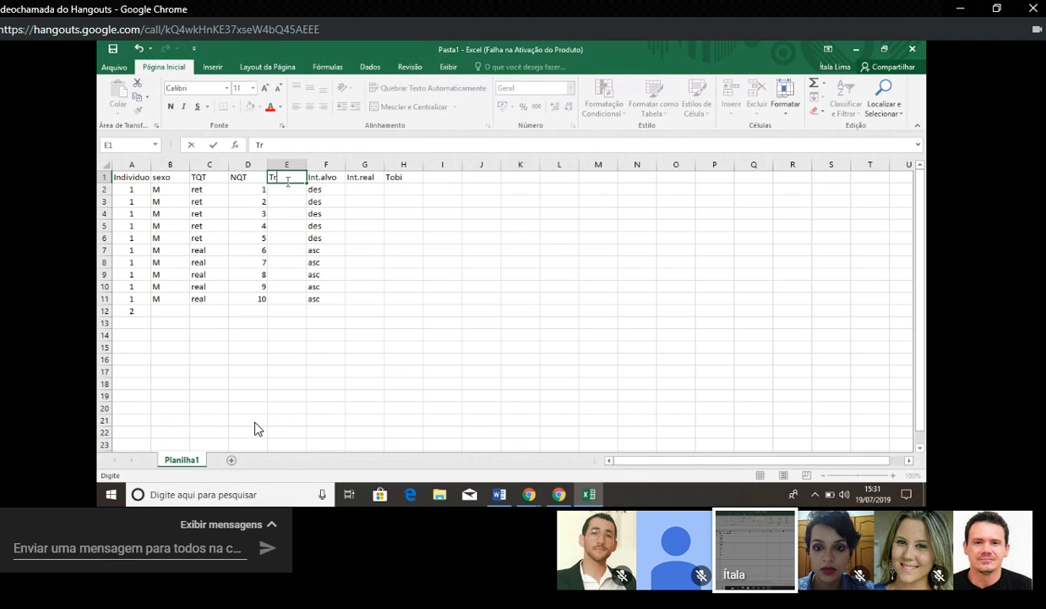
pyautogui.write('n')
pyautogui.press('BackSpace')
pyautogui.write('asn.TQ')
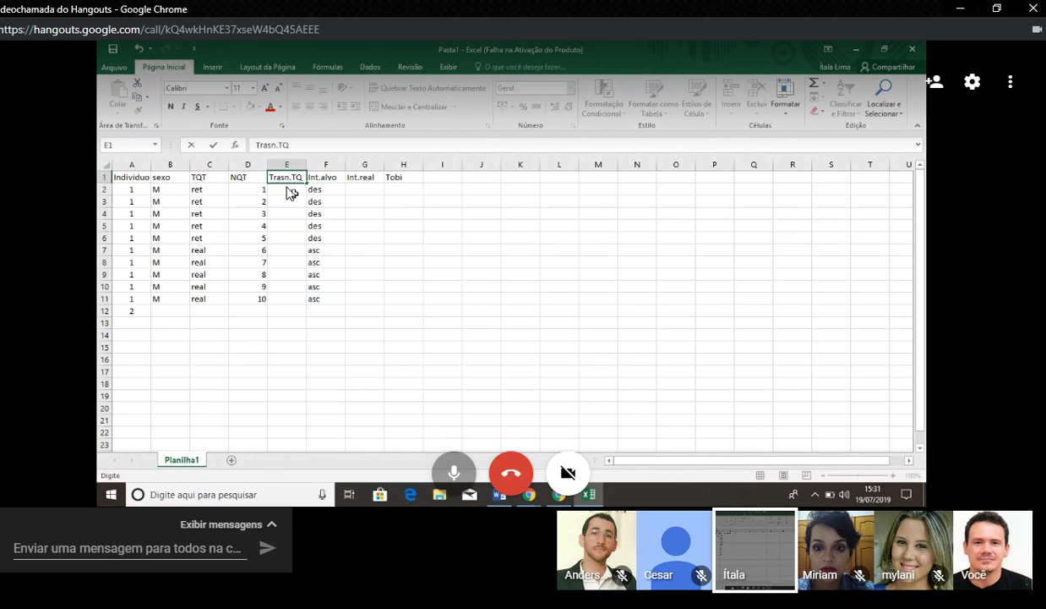
# Step: Enter the tag question don´tyou in cell E2 for question 1
pyautogui.click(288, 193)
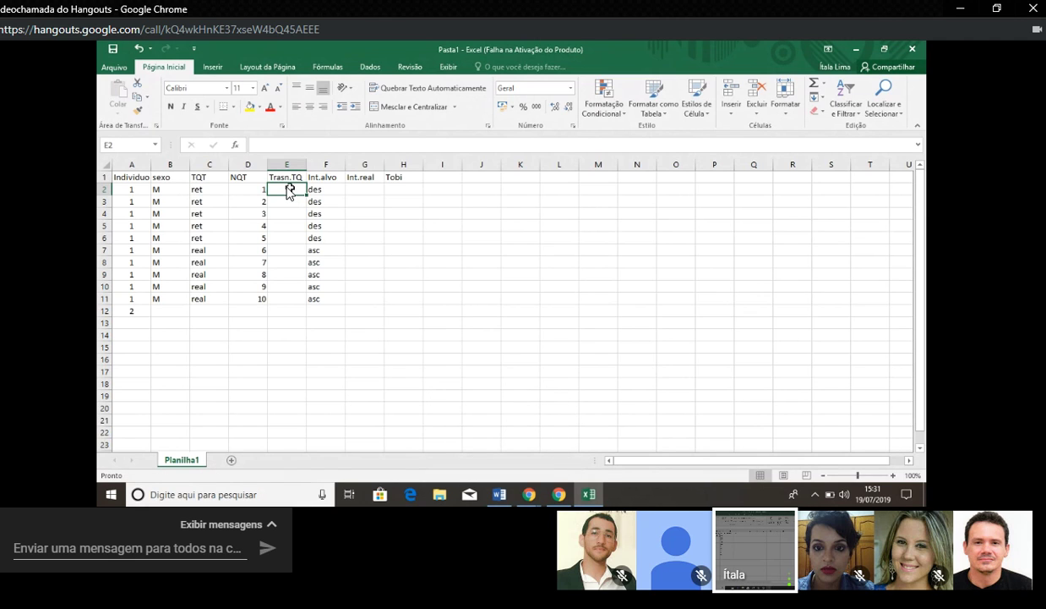
pyautogui.write('don´t')
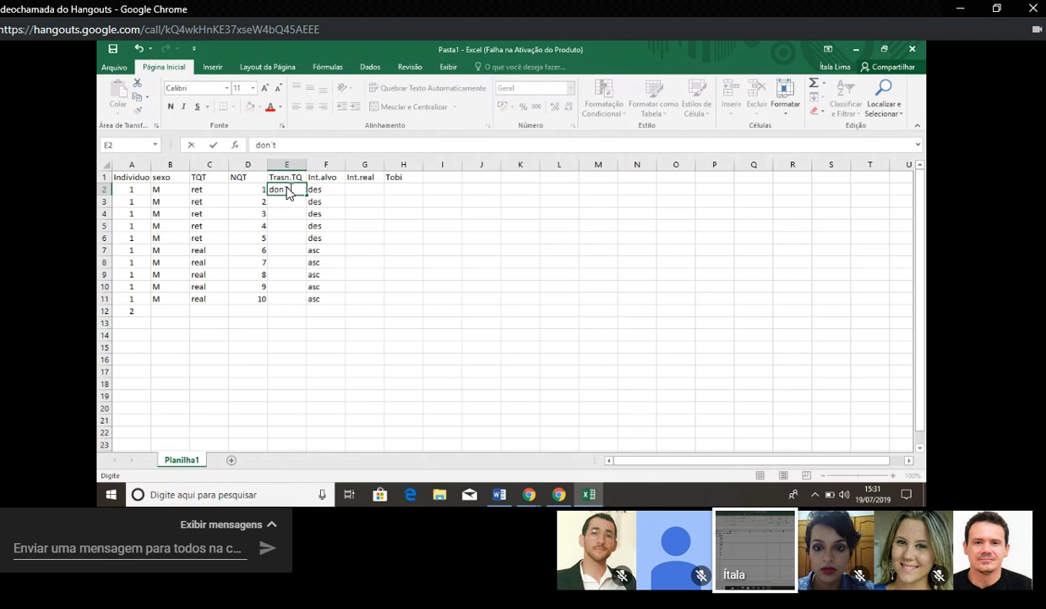
pyautogui.write('`tyou')
pyautogui.press('Return')
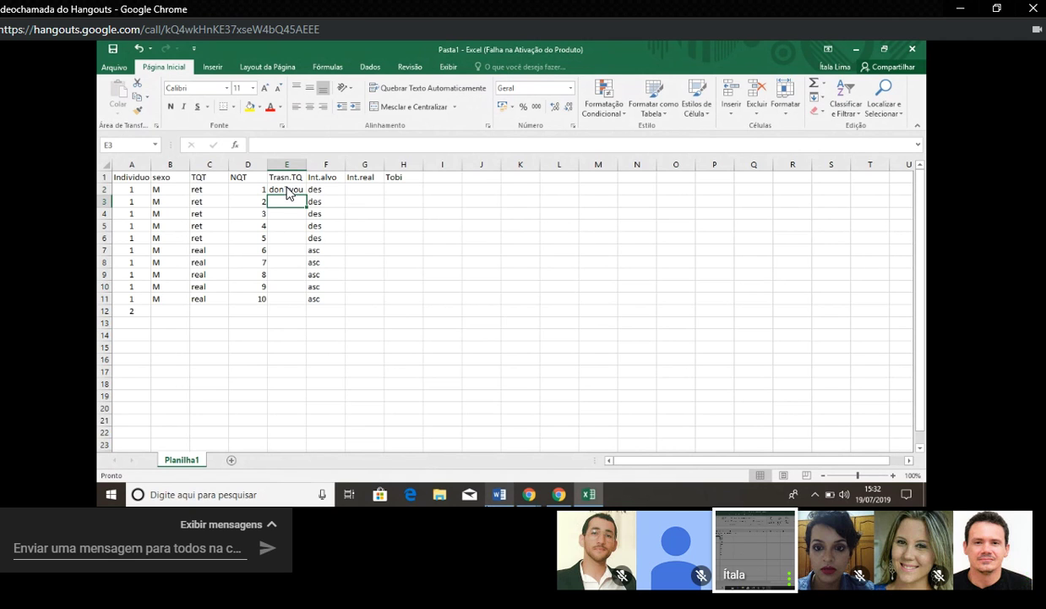
# Step: Examine the tag questions of the numbered statements in the Word document's Informante 1 table, and return to the Excel sheet
pyautogui.click(498, 497)
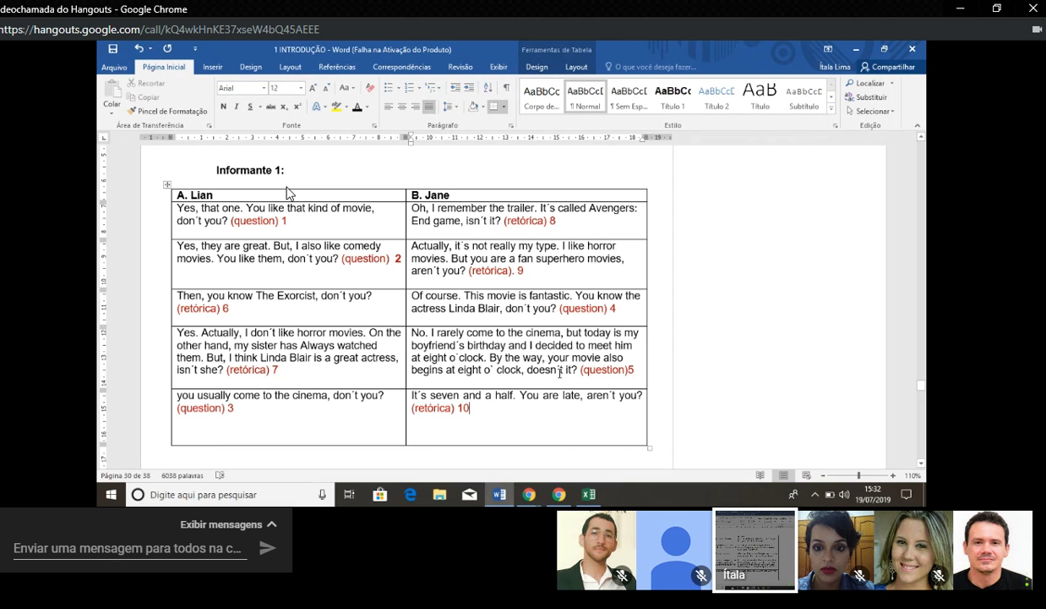
pyautogui.moveTo(466, 218); pyautogui.dragTo(502, 222)
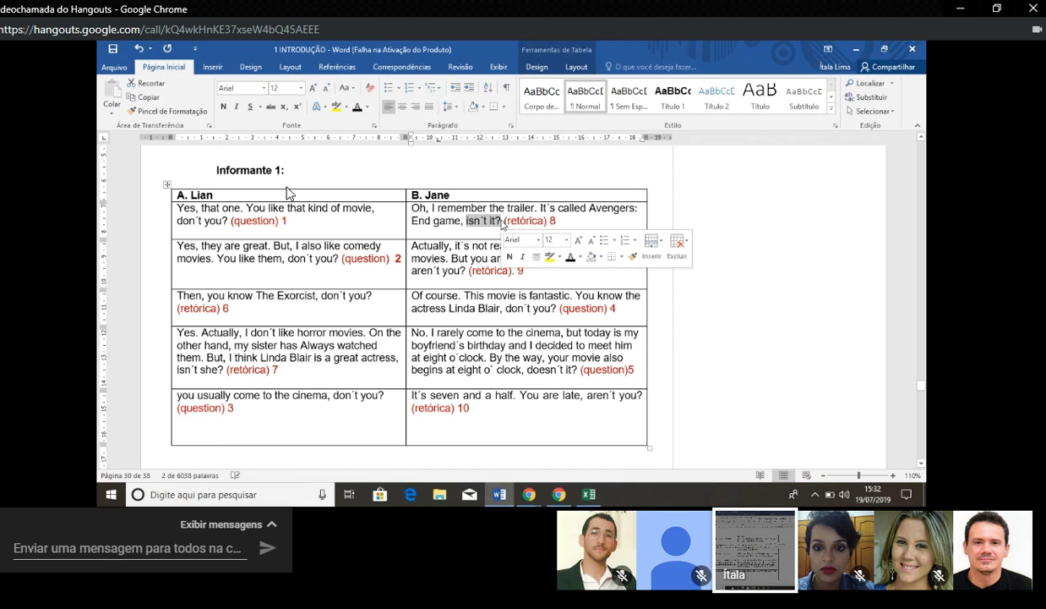
pyautogui.click(502, 223)
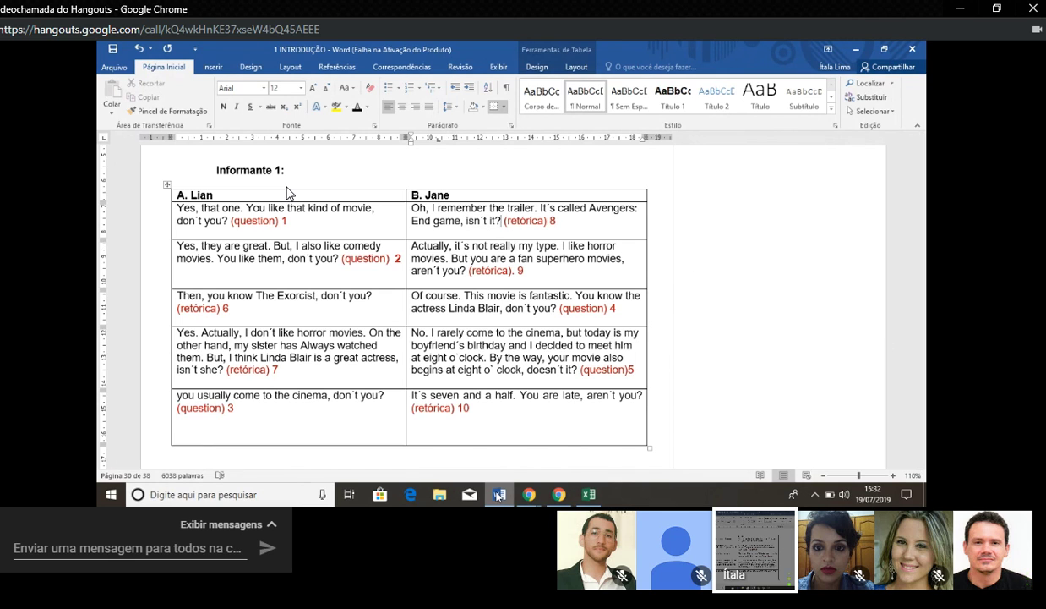
pyautogui.moveTo(498, 496)
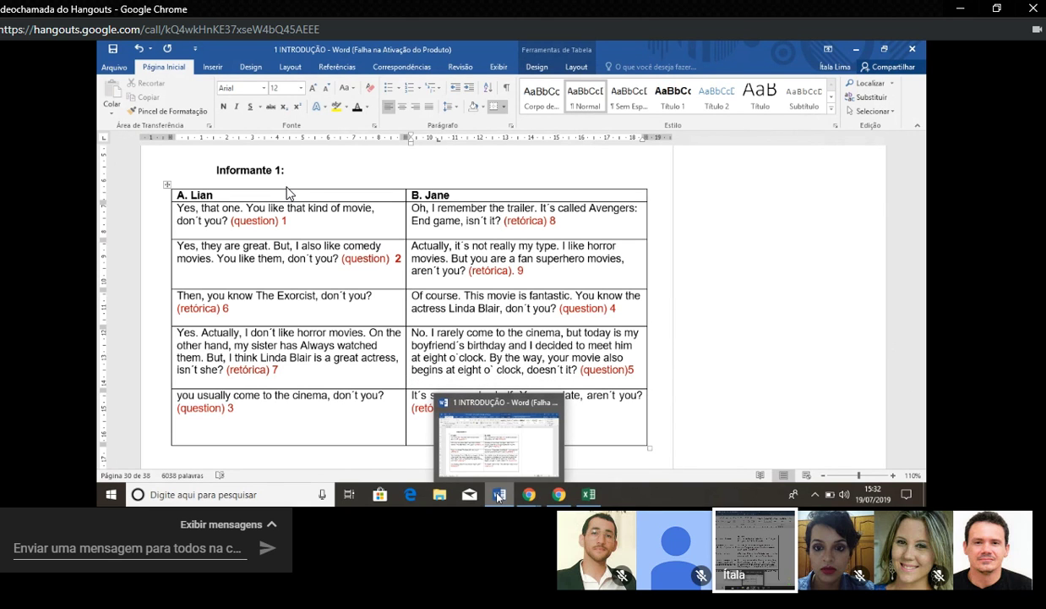
pyautogui.moveTo(589, 494)
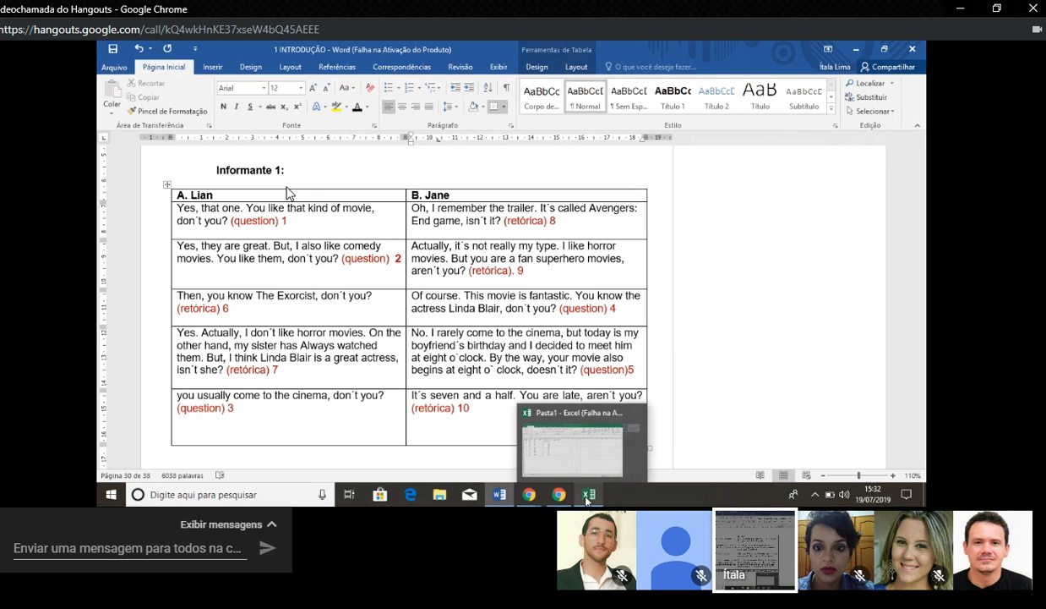
pyautogui.click(586, 475)
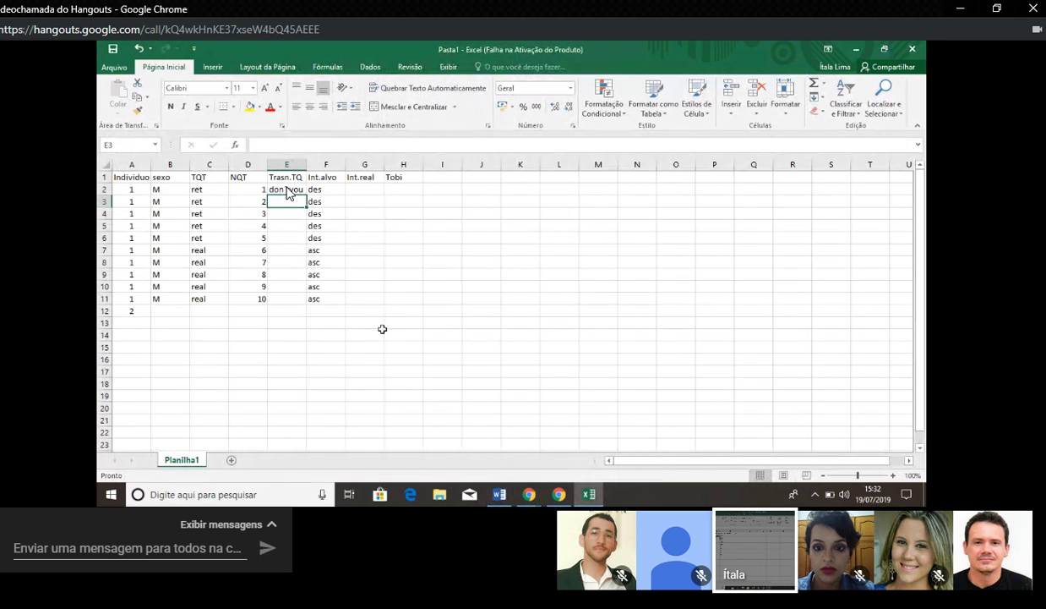
pyautogui.click(595, 497)
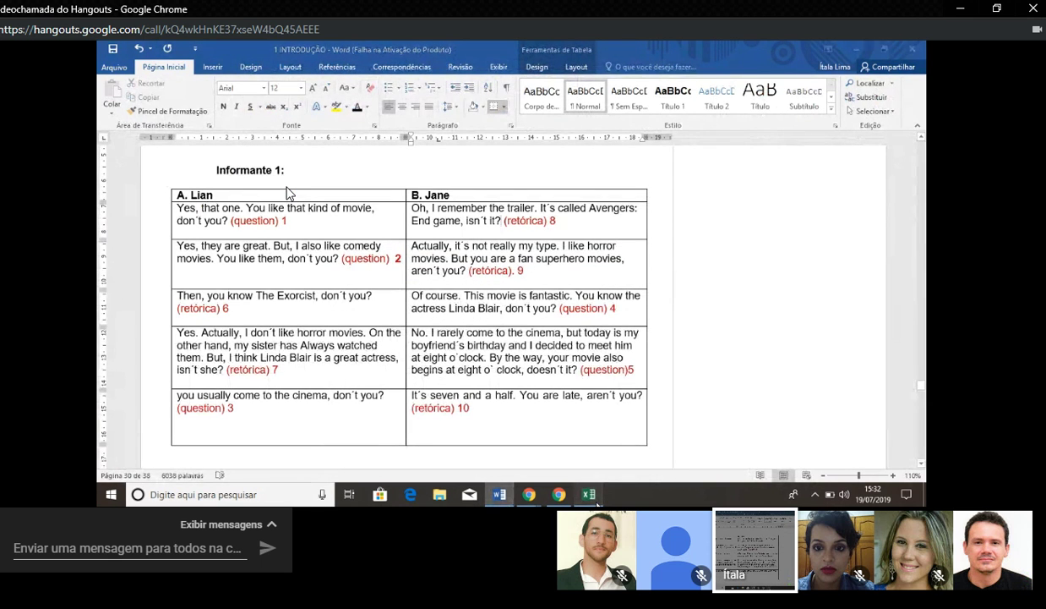
pyautogui.hotkey('alt', 'Tab')
# Step: Fill the tag question from E2 down into E3, checking the next statements in the Word table and returning to Excel
pyautogui.click(287, 190)
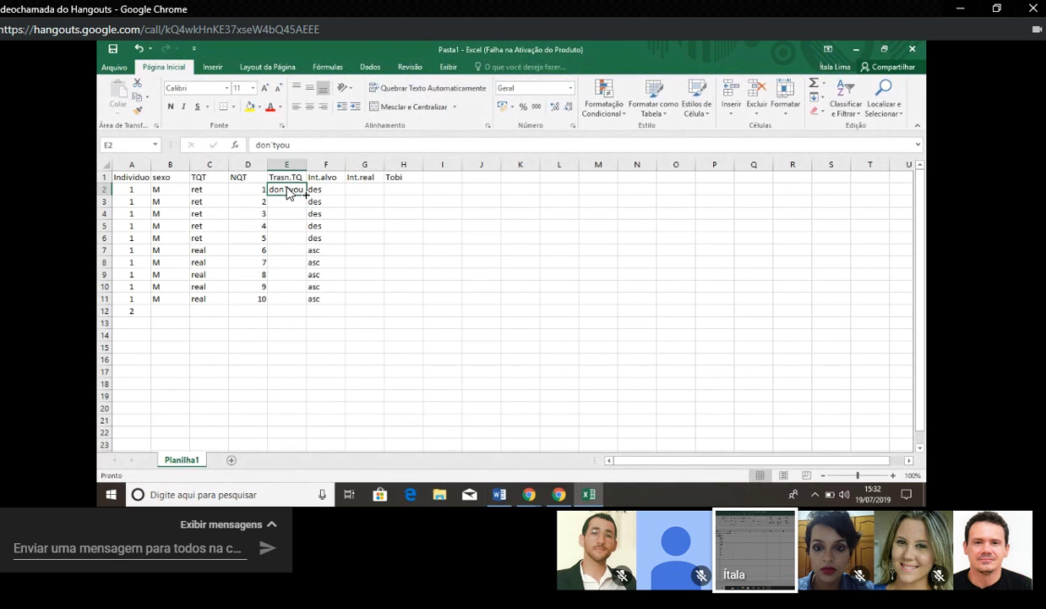
pyautogui.moveTo(306, 196); pyautogui.dragTo(306, 201)
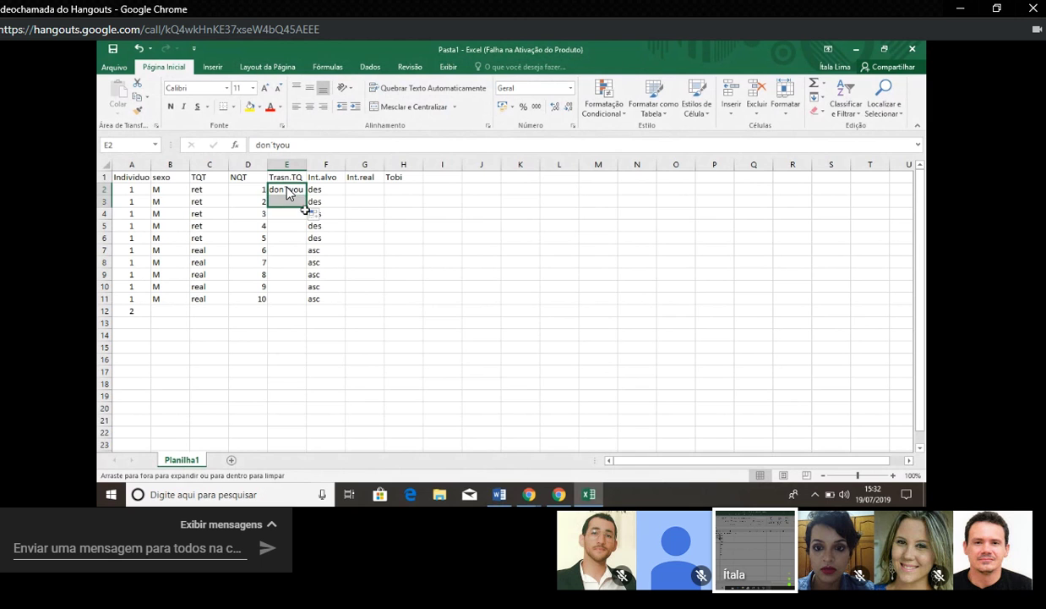
pyautogui.click(509, 496)
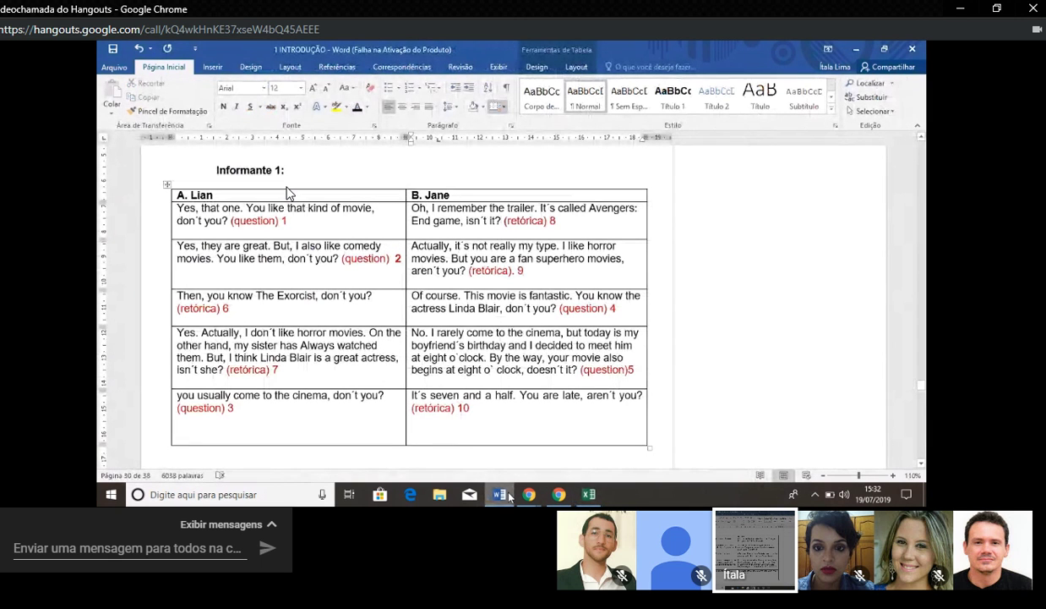
pyautogui.moveTo(8, 211)
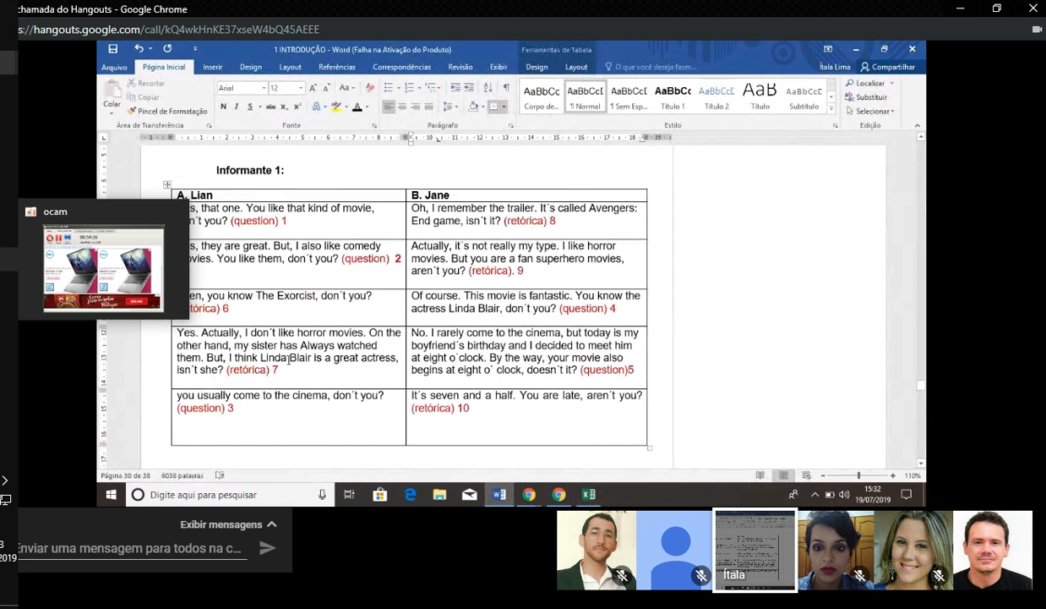
pyautogui.click(591, 496)
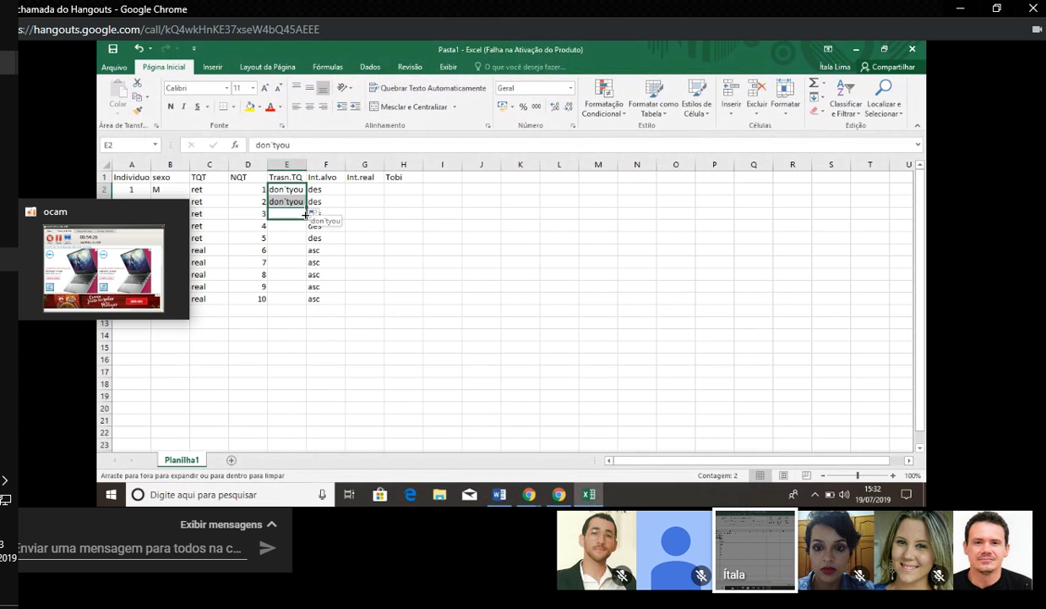
# Step: Check the Informante 1 table in Word, and back in Excel enter the tag question doesn´t it in cell E6
pyautogui.moveTo(402, 235)
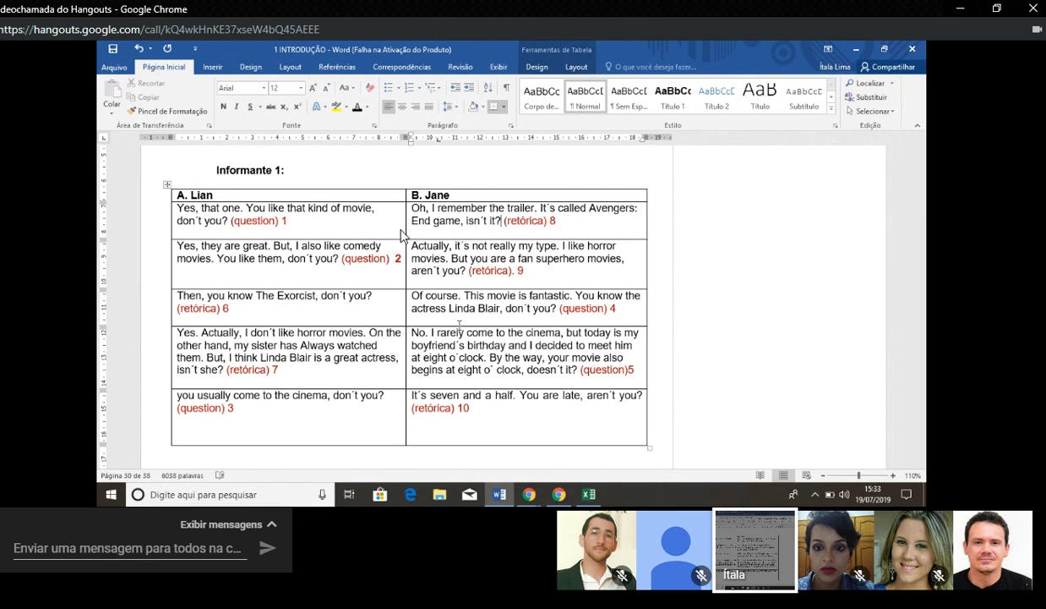
pyautogui.moveTo(587, 494)
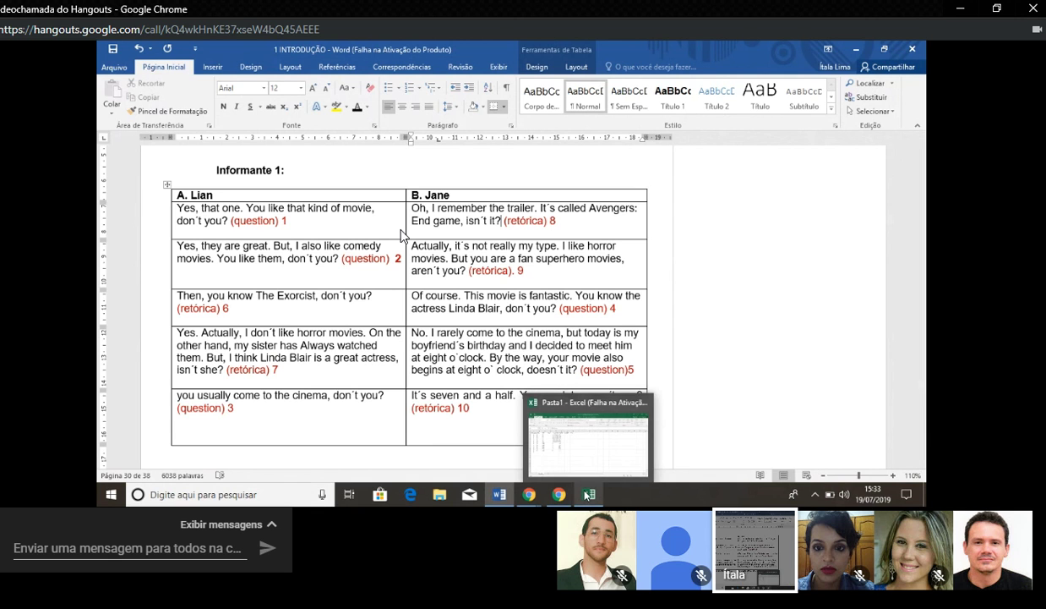
pyautogui.click(586, 471)
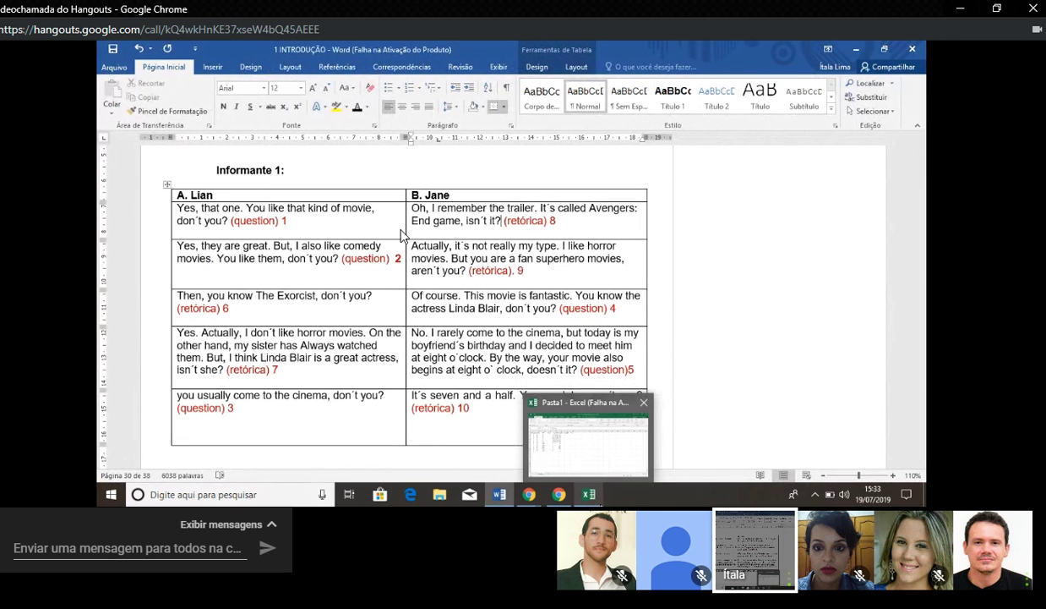
pyautogui.click(588, 440)
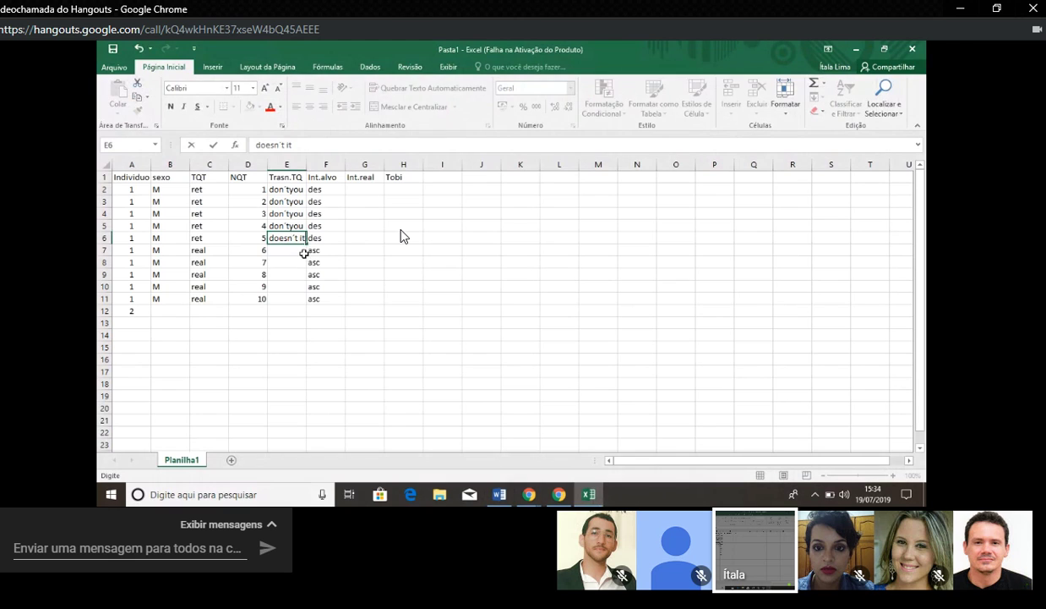
pyautogui.press('Return')
# Step: Enter the tag questions don´t you in cell E7 and isn´t she in cell E8
pyautogui.write('don´t you')
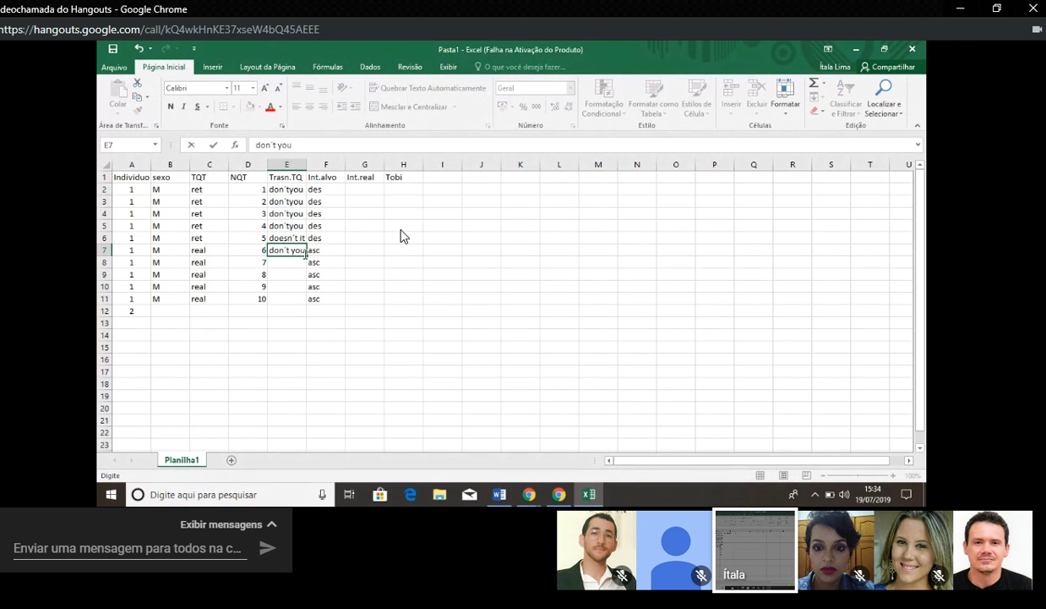
pyautogui.press('Return')
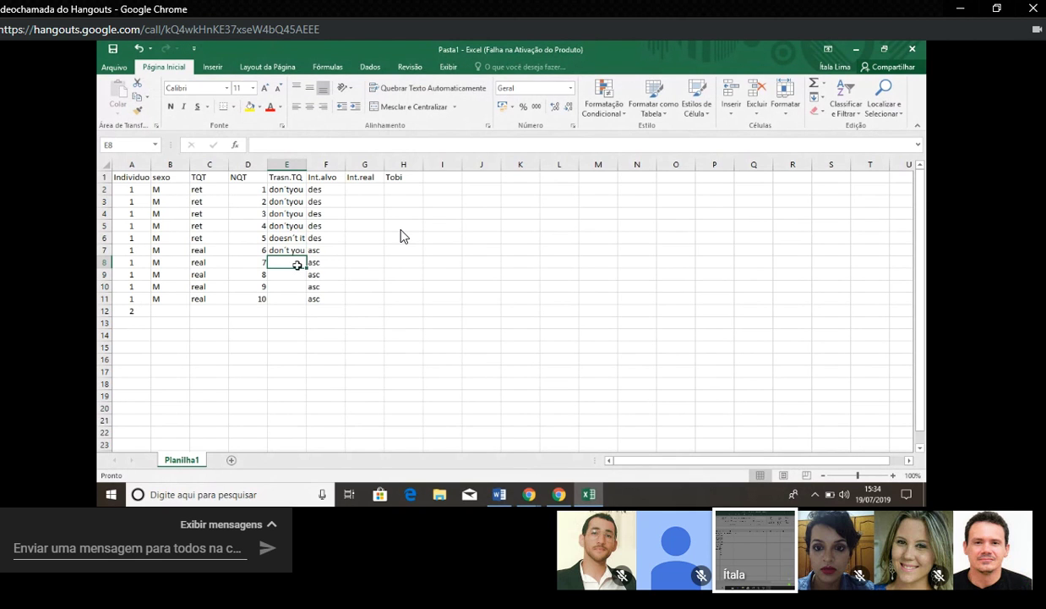
pyautogui.write('isn')
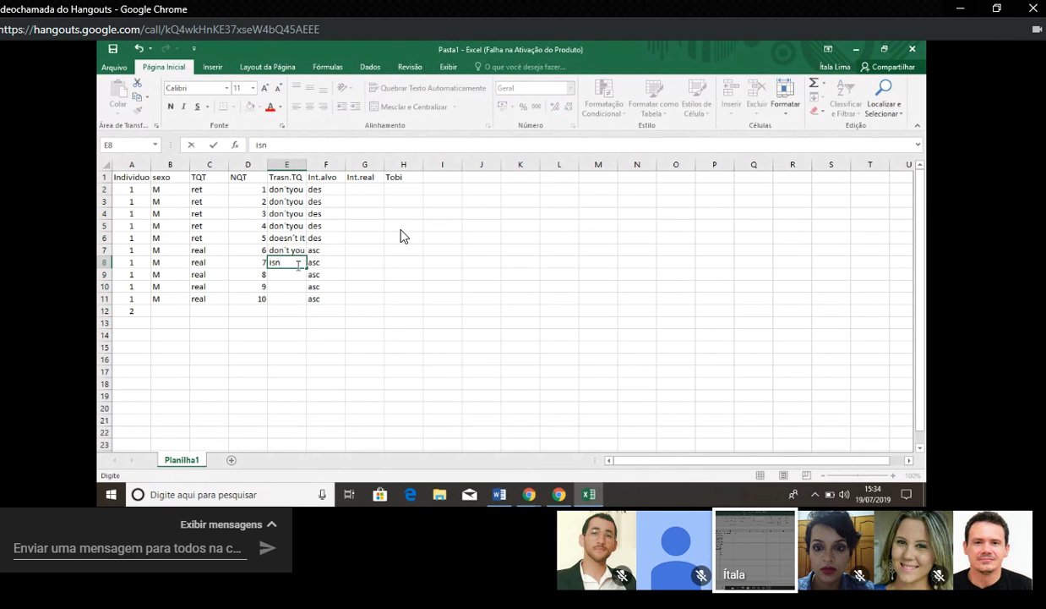
pyautogui.write("'t she")
pyautogui.press('Return')
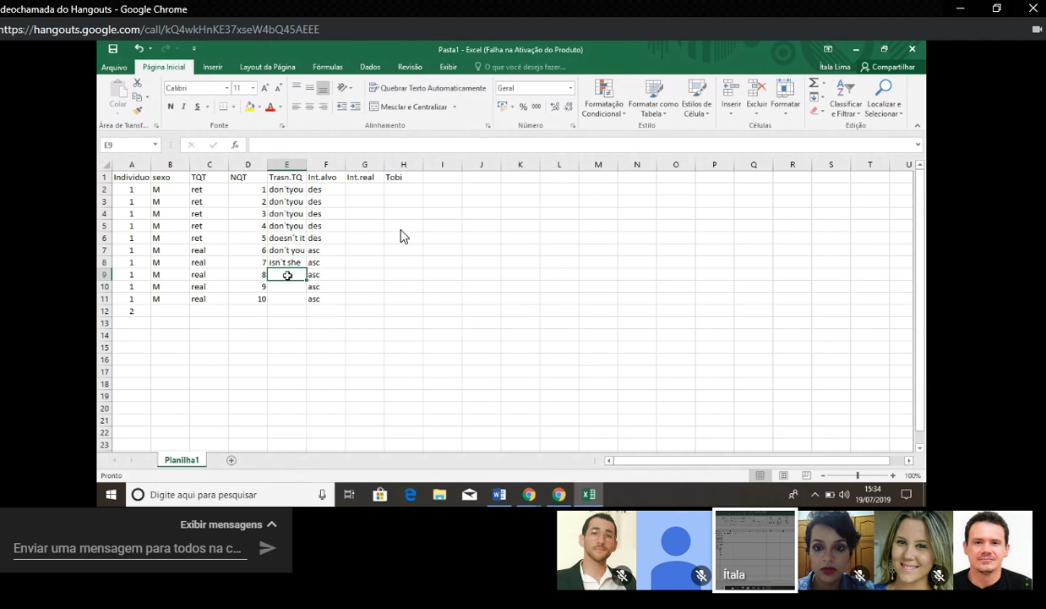
# Step: Check statement 8 in the Word document's Informante 1 table, and back in Excel enter the tag question isn´t it in cell E9
pyautogui.moveTo(502, 498)
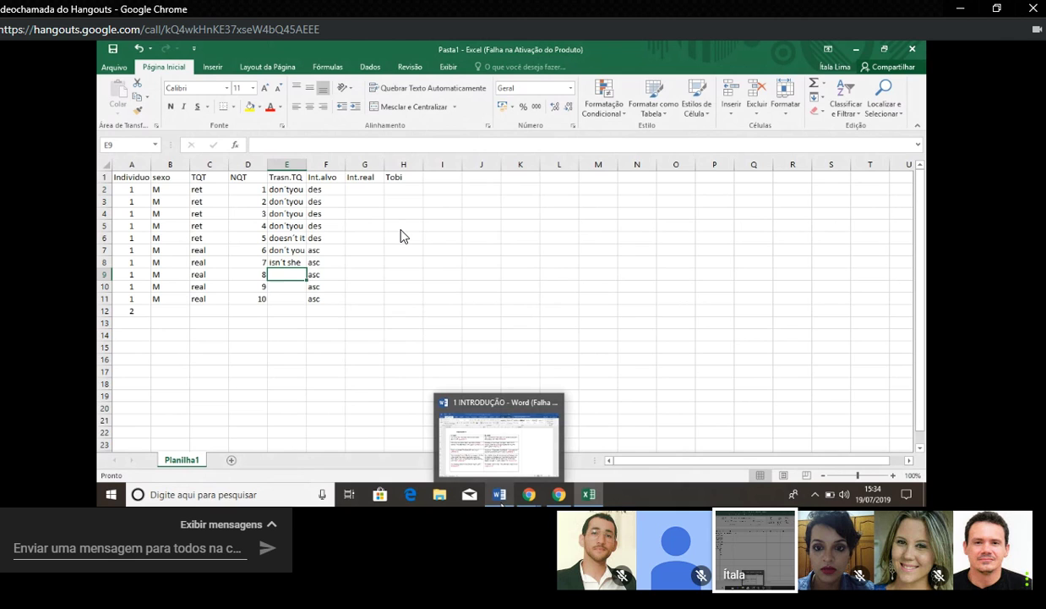
pyautogui.click(293, 239)
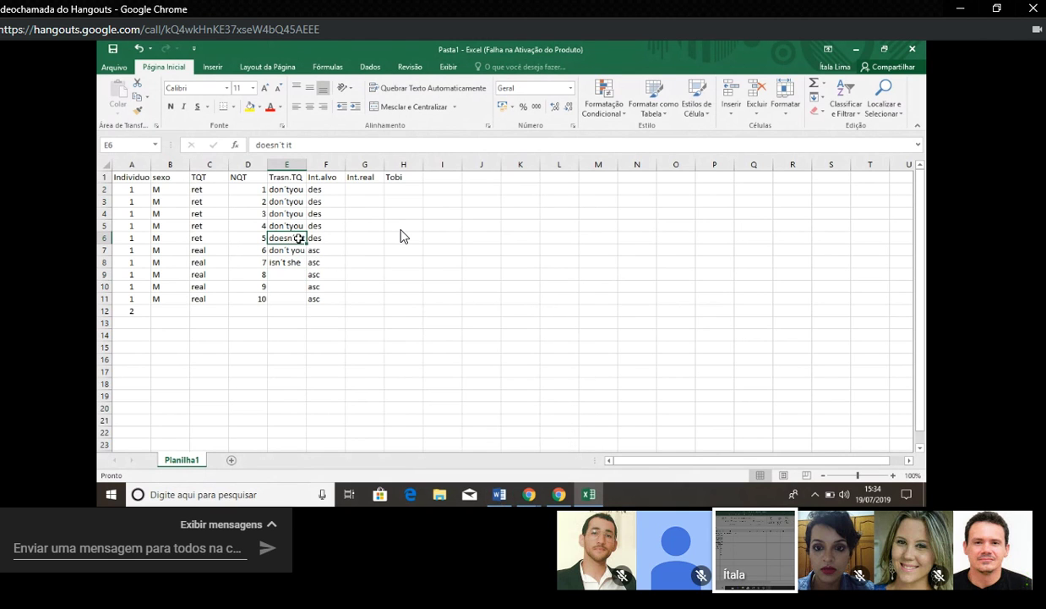
pyautogui.click(292, 190)
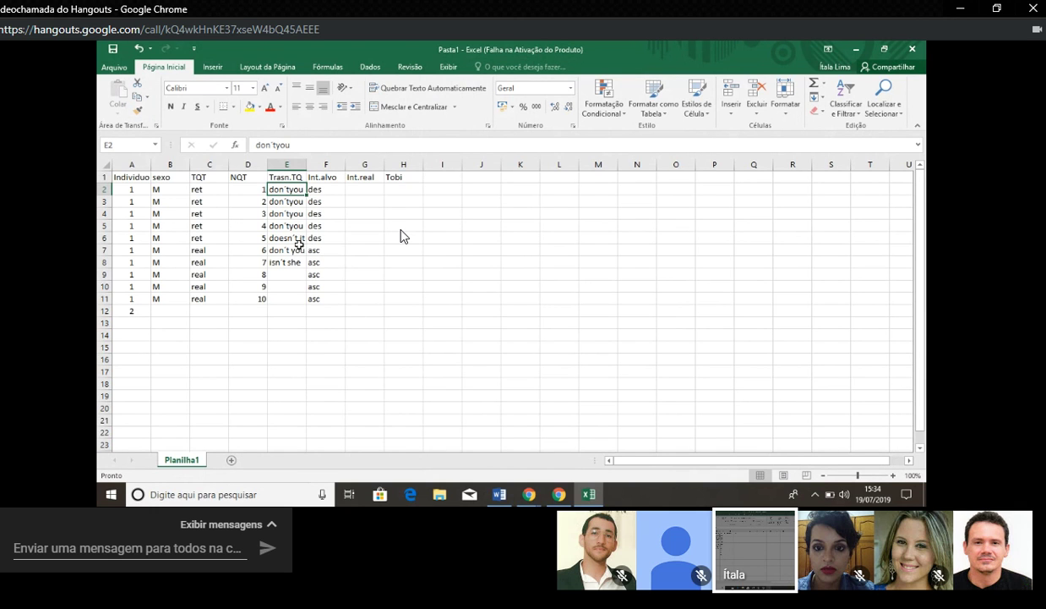
pyautogui.click(502, 493)
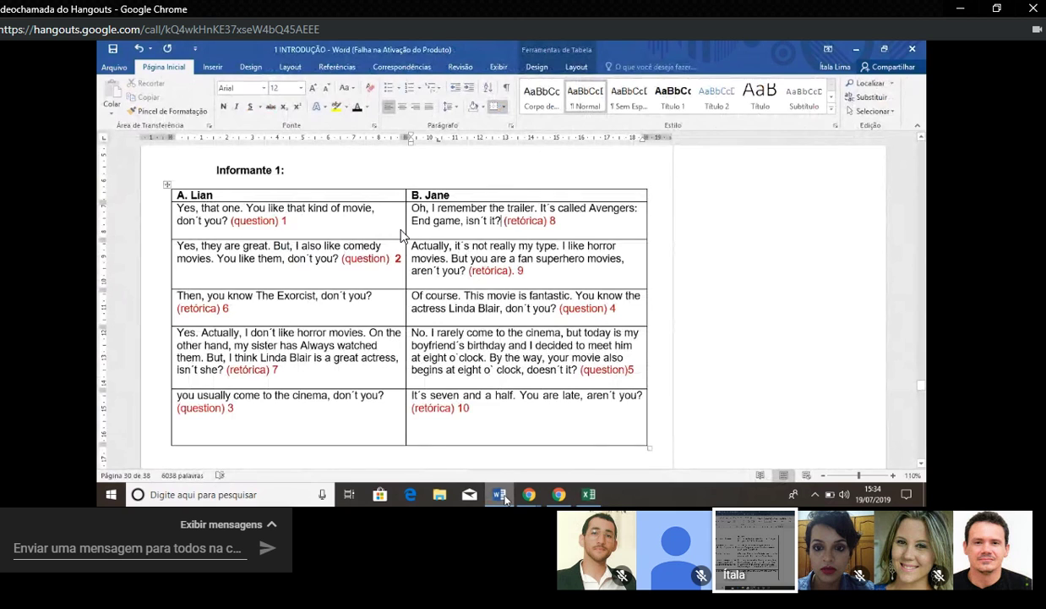
pyautogui.click(502, 494)
pyautogui.click(294, 275)
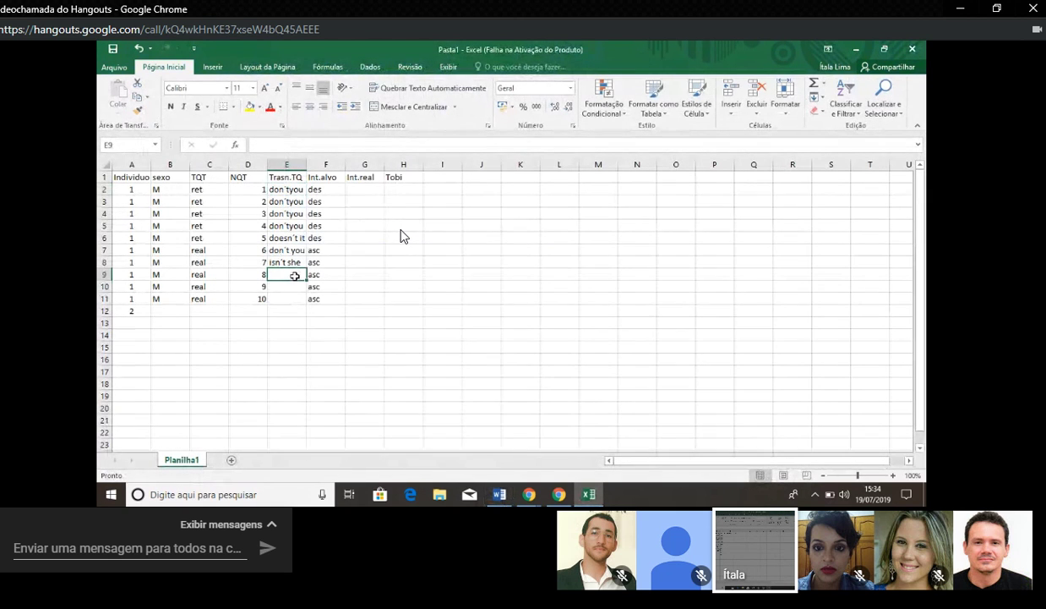
pyautogui.write("isn't")
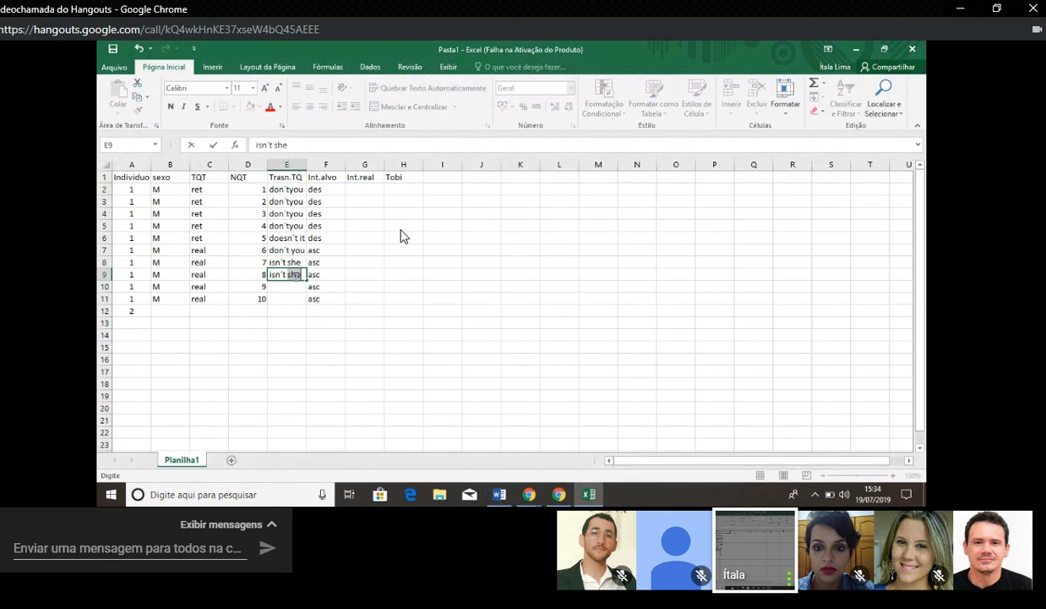
pyautogui.click(590, 496)
pyautogui.click(591, 495)
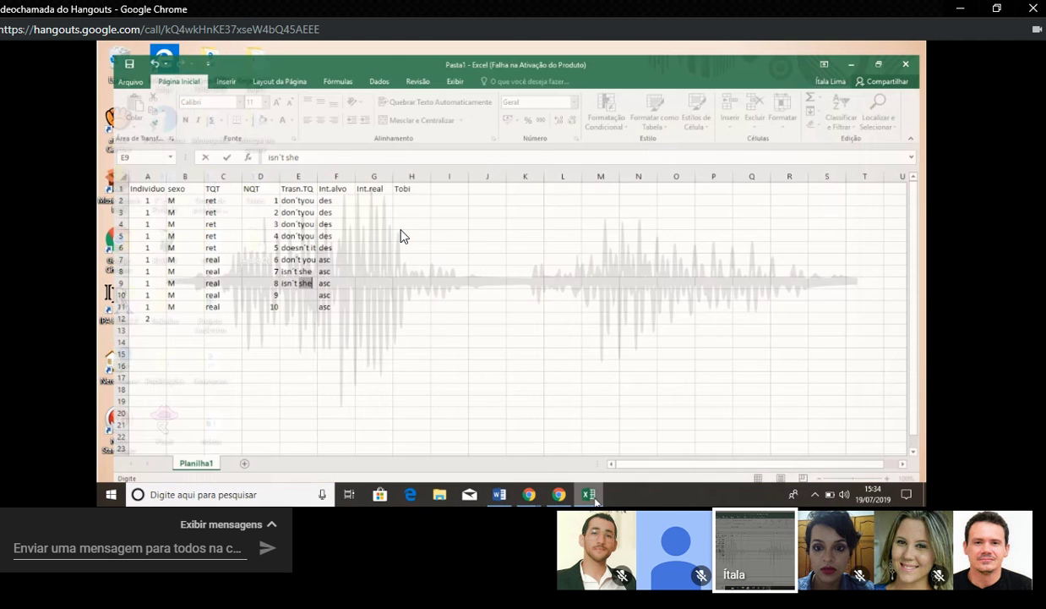
pyautogui.click(501, 495)
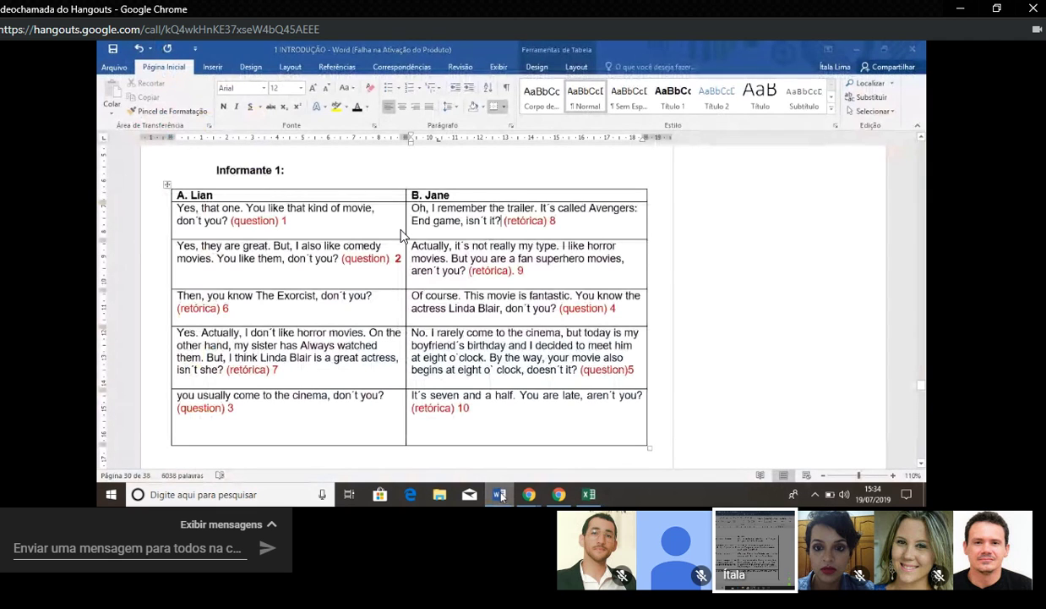
pyautogui.click(500, 495)
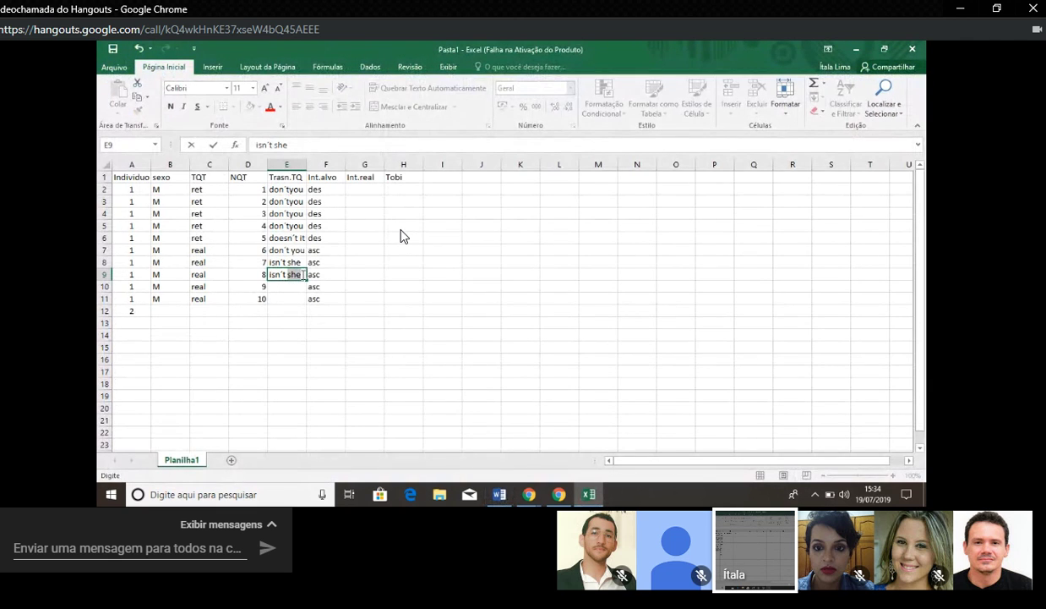
pyautogui.write('ti')
pyautogui.press('BackSpace')
pyautogui.press('BackSpace')
pyautogui.write('it')
pyautogui.click(296, 286)
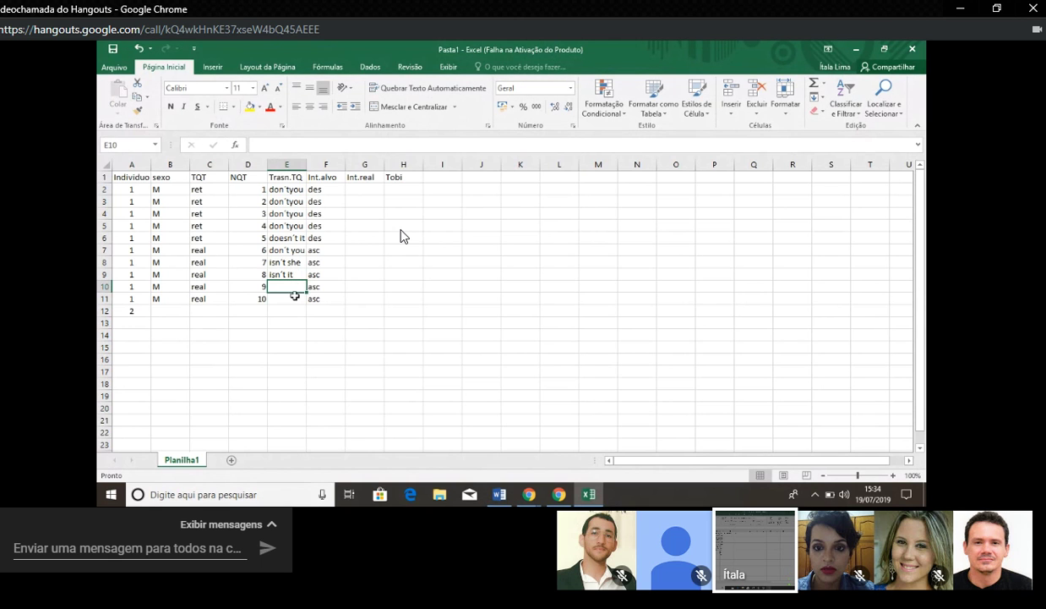
# Step: Look up statement 9 in the Word table and enter its tag question aren´t you in cell E10 of the Excel sheet
pyautogui.click(503, 494)
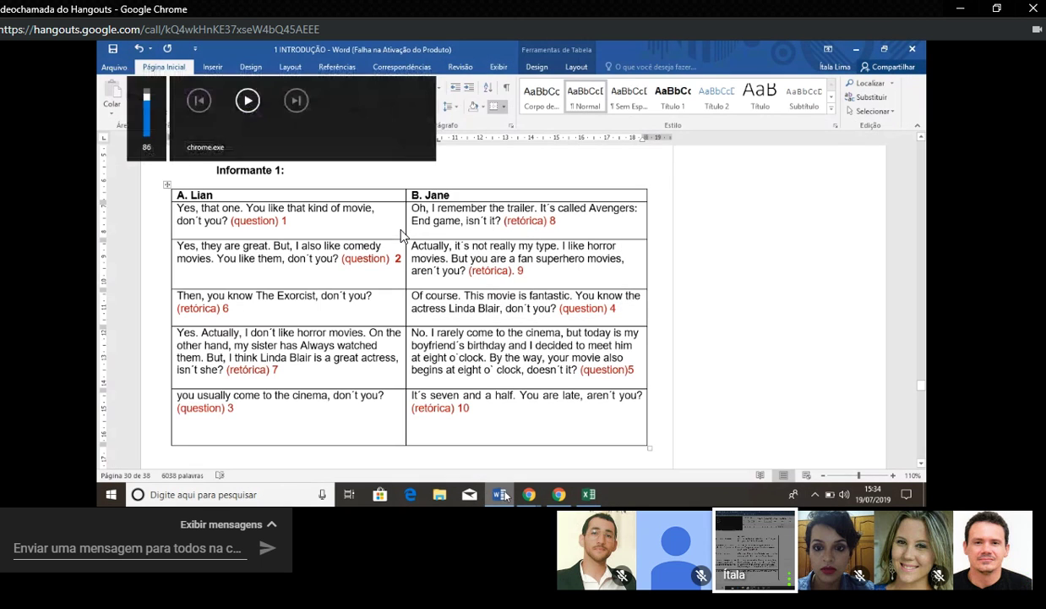
pyautogui.press('XF86AudioLowerVolume')
pyautogui.press('XF86AudioLowerVolume')
pyautogui.hotkey('alt', 'Tab')
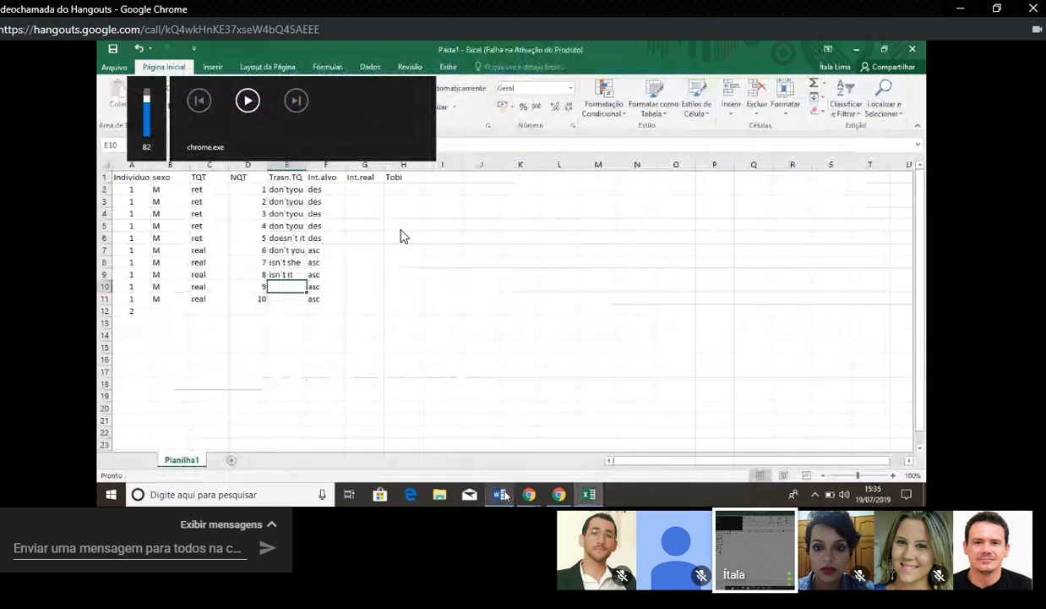
pyautogui.hotkey('alt', 'Tab')
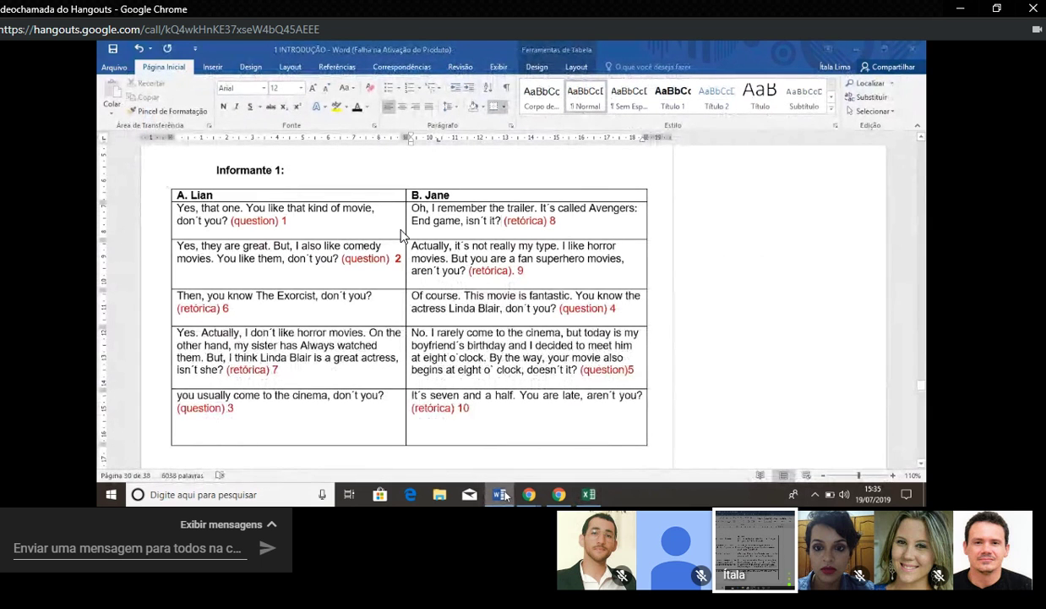
pyautogui.hotkey('alt', 'Tab')
pyautogui.write('are')
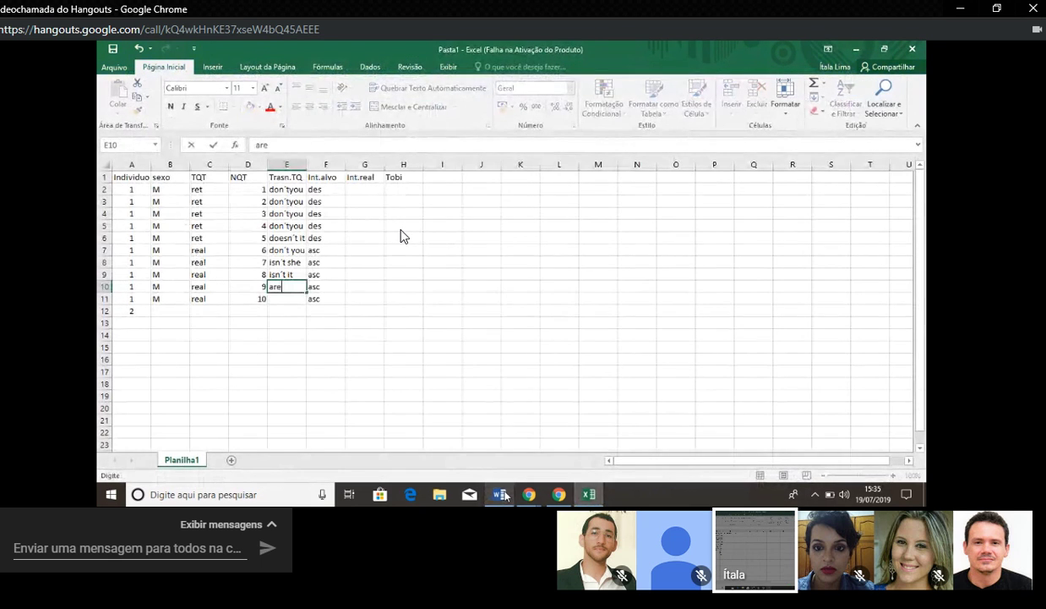
pyautogui.write("n't you")
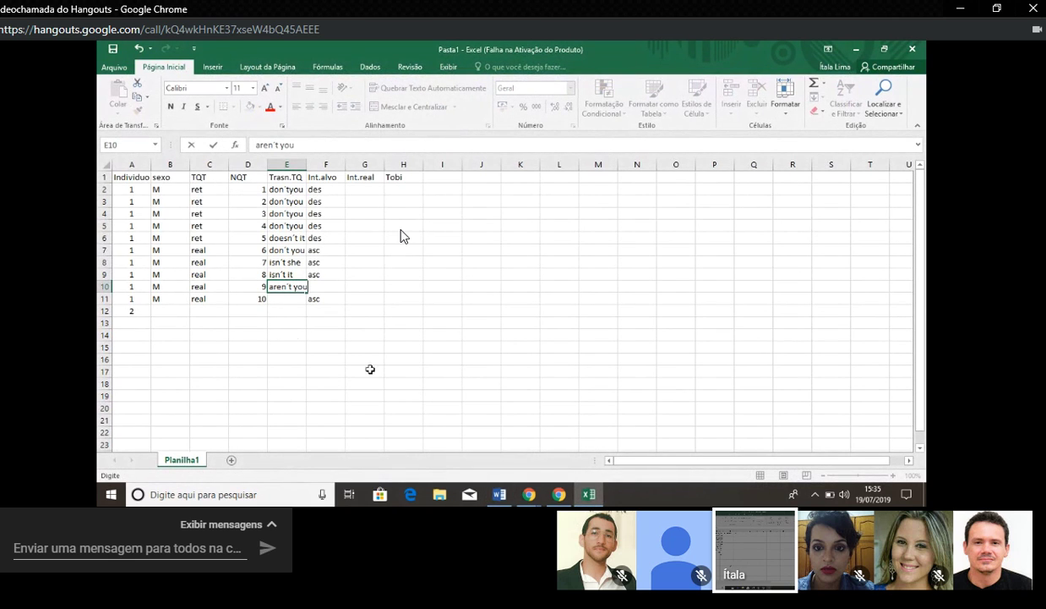
pyautogui.press('Return')
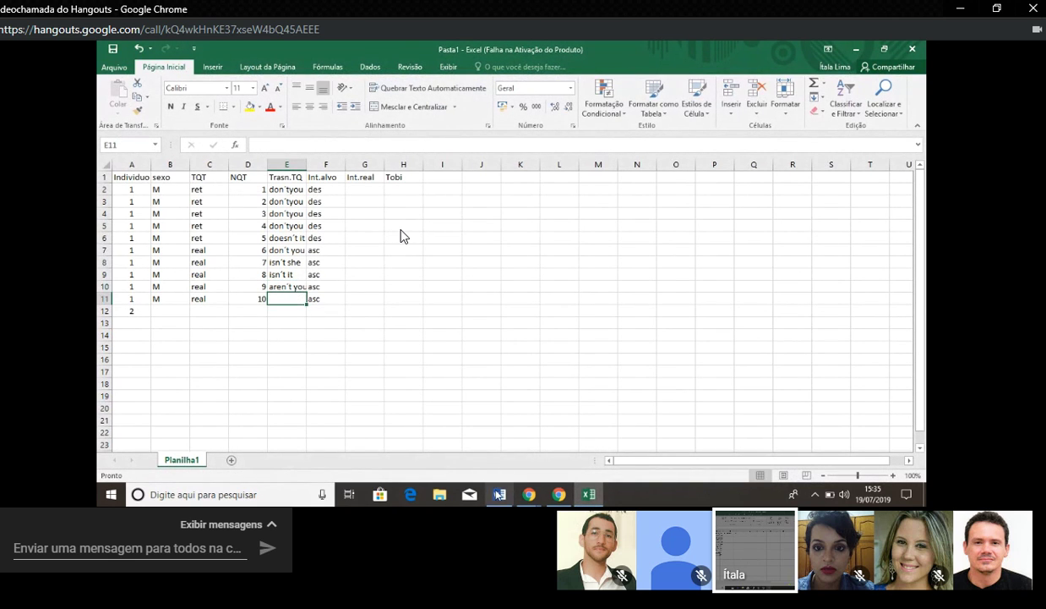
# Step: Look up statement 10 in the Word table and enter its tag question aren´t you in cell E11 of the Excel sheet
pyautogui.click(499, 496)
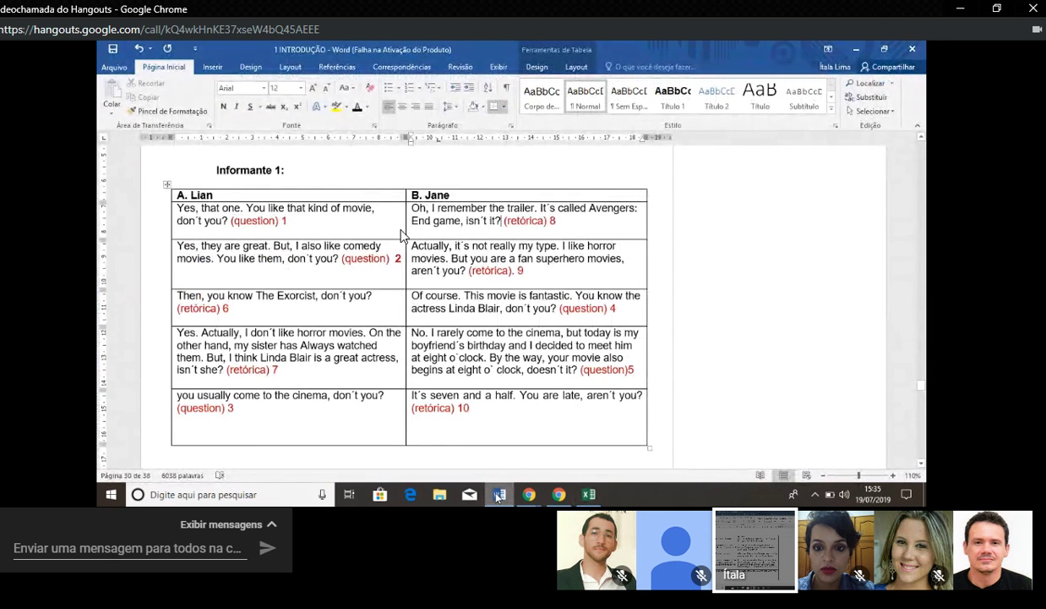
pyautogui.hotkey('alt', 'Tab')
pyautogui.write('doe')
pyautogui.press('BackSpace')
pyautogui.press('BackSpace')
pyautogui.press('BackSpace')
pyautogui.write('s')
pyautogui.press('BackSpace')
pyautogui.write('aren´t you')
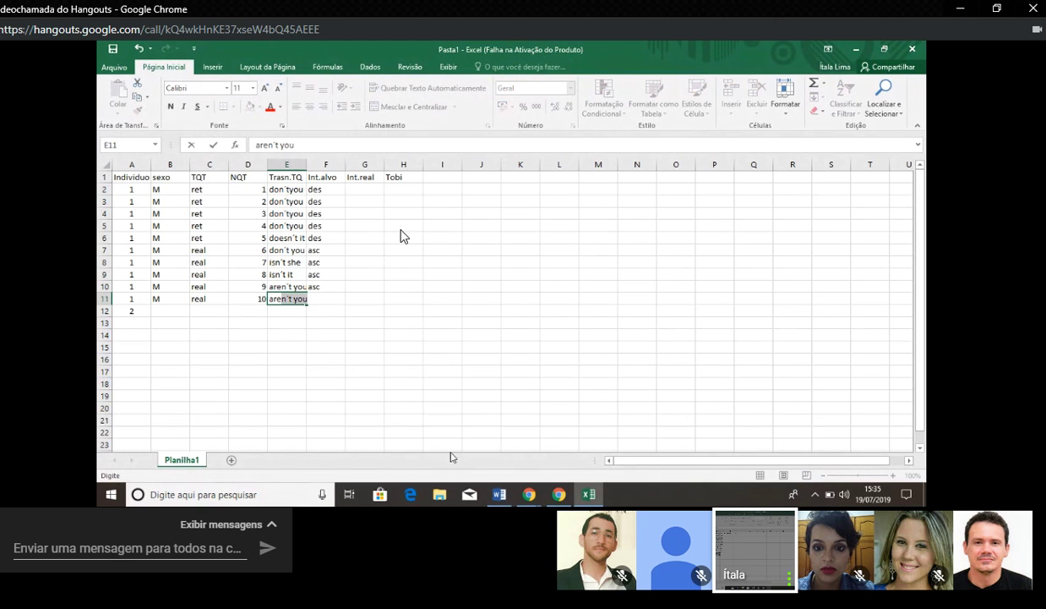
pyautogui.click(281, 316)
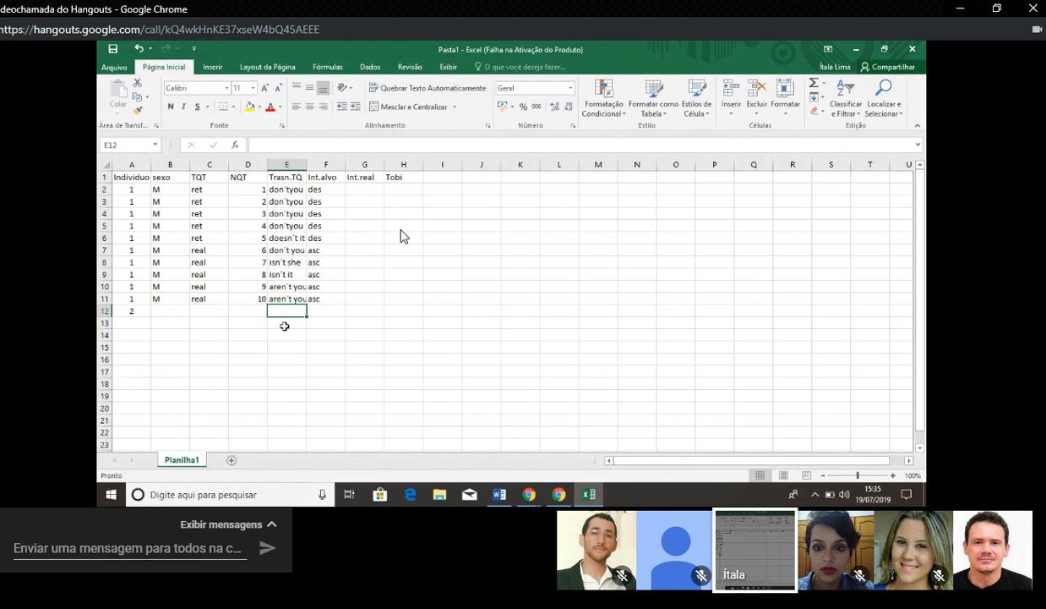
pyautogui.click(327, 312)
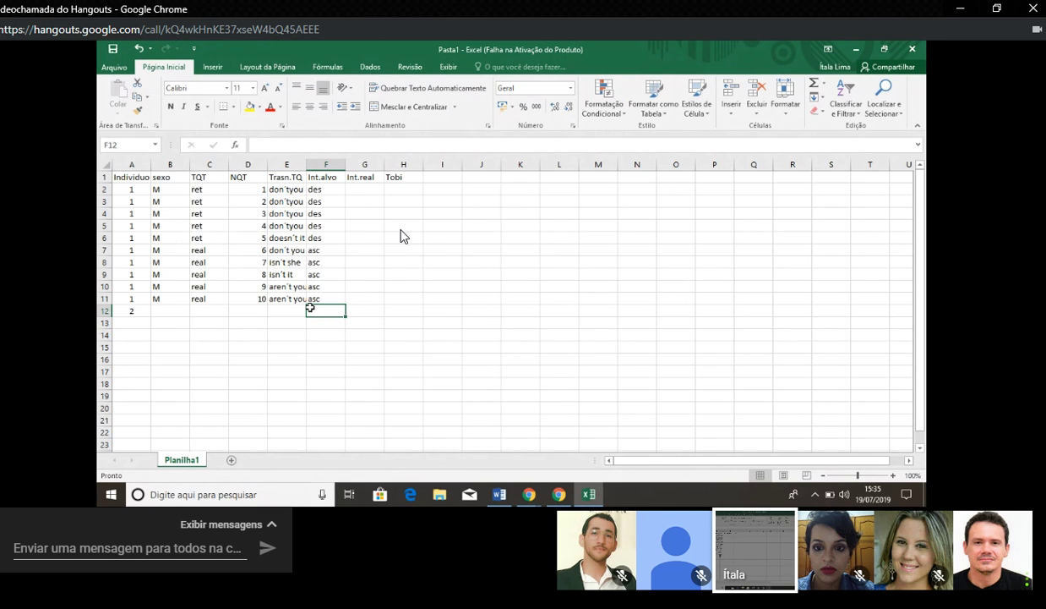
pyautogui.click(359, 190)
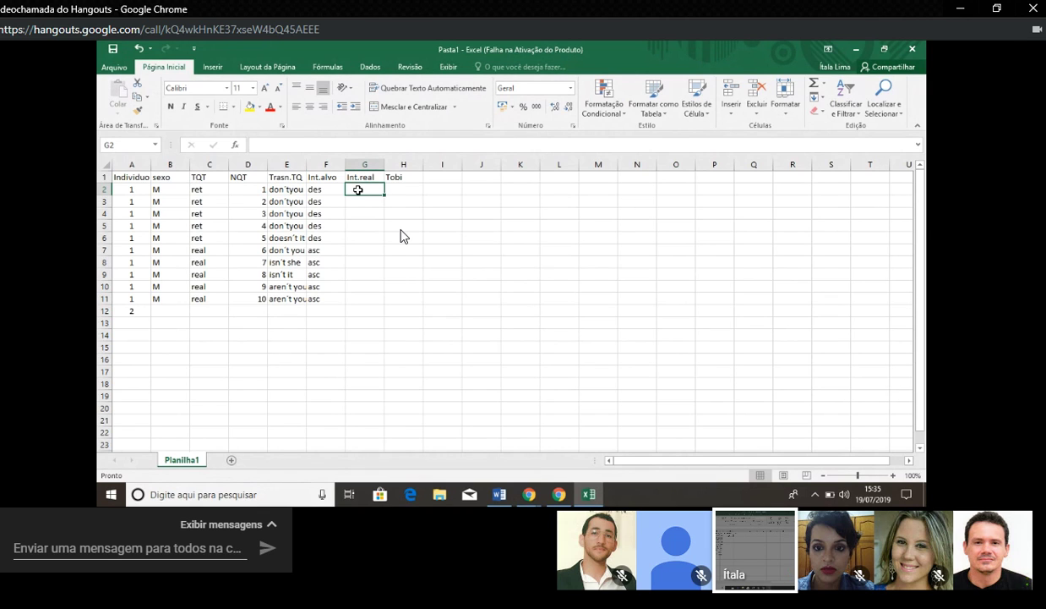
pyautogui.click(362, 202)
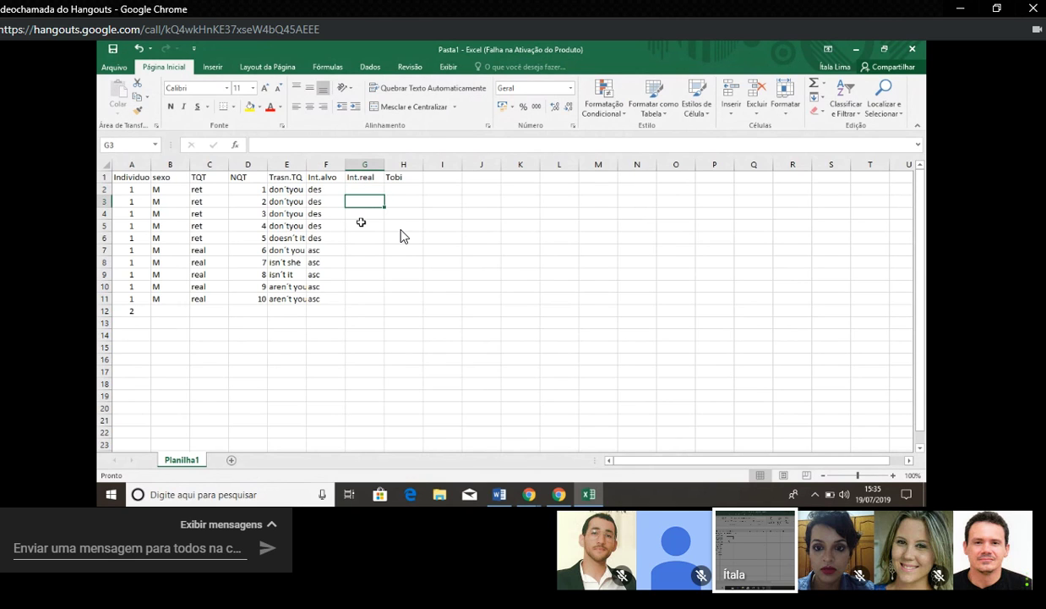
pyautogui.click(367, 190)
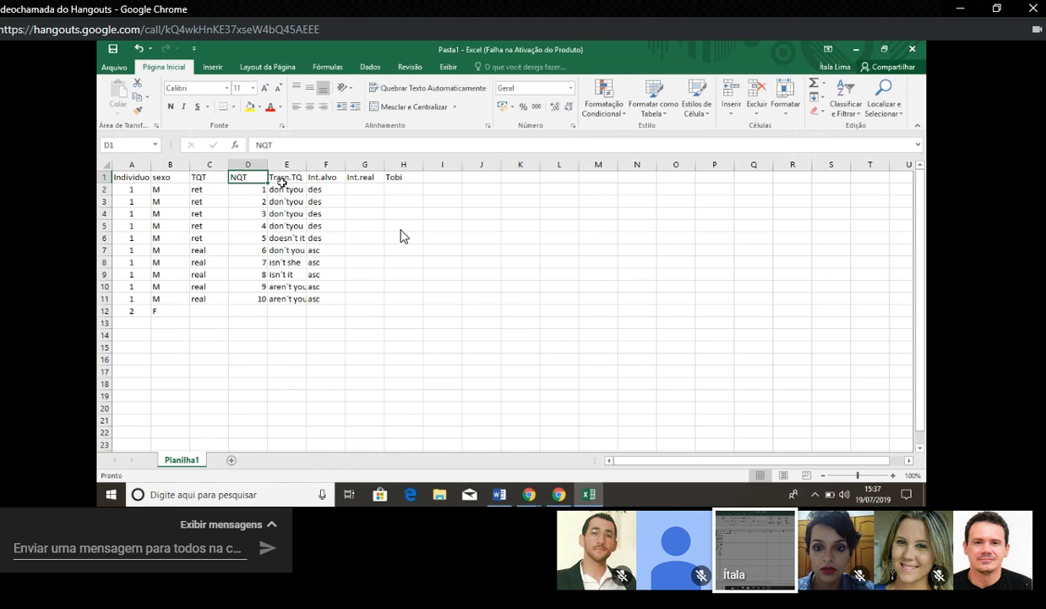
pyautogui.click(279, 176)
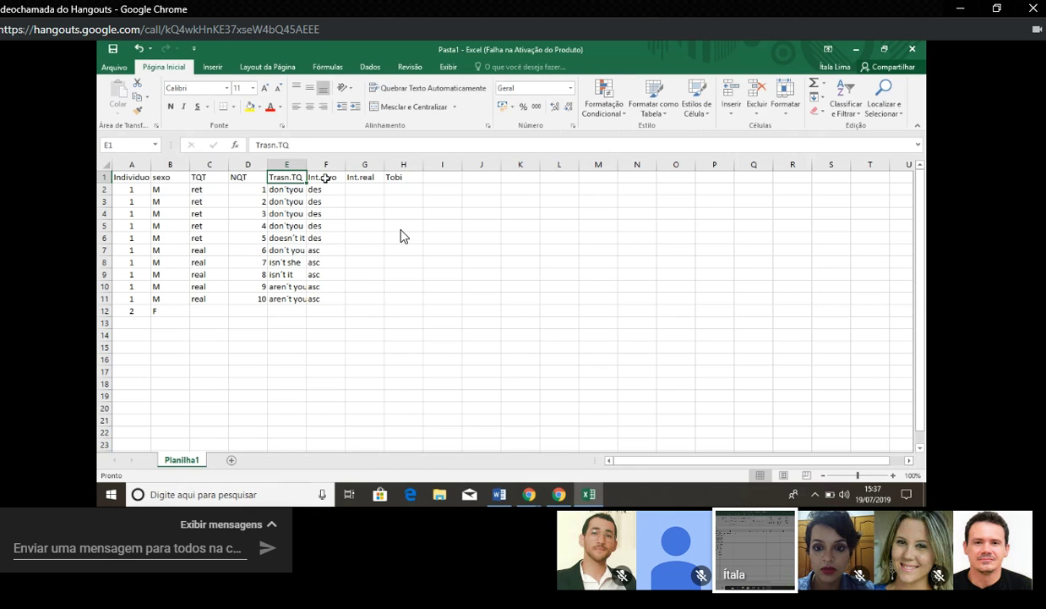
pyautogui.click(326, 177)
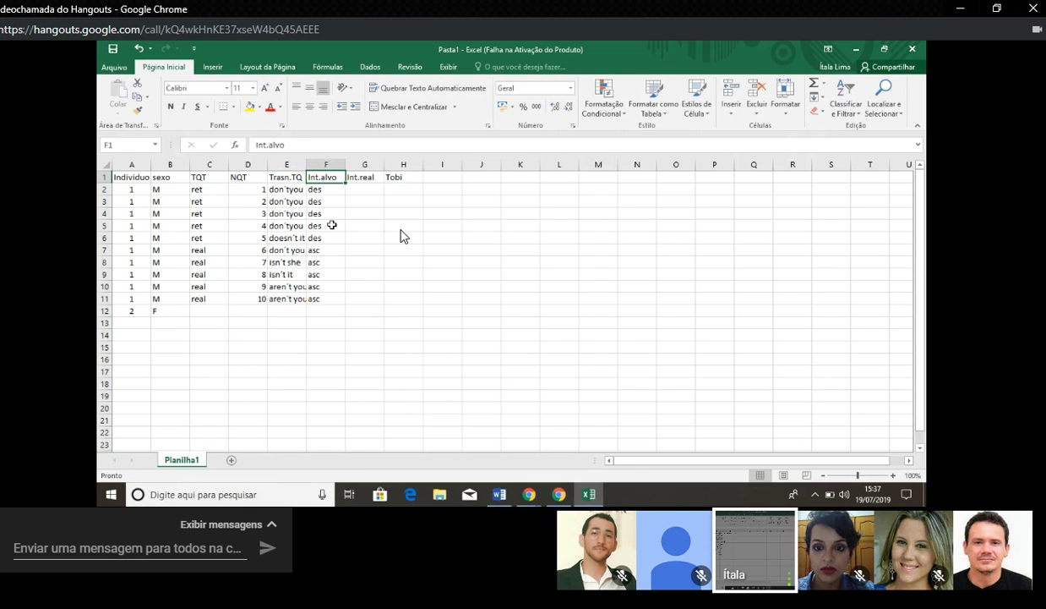
pyautogui.click(364, 179)
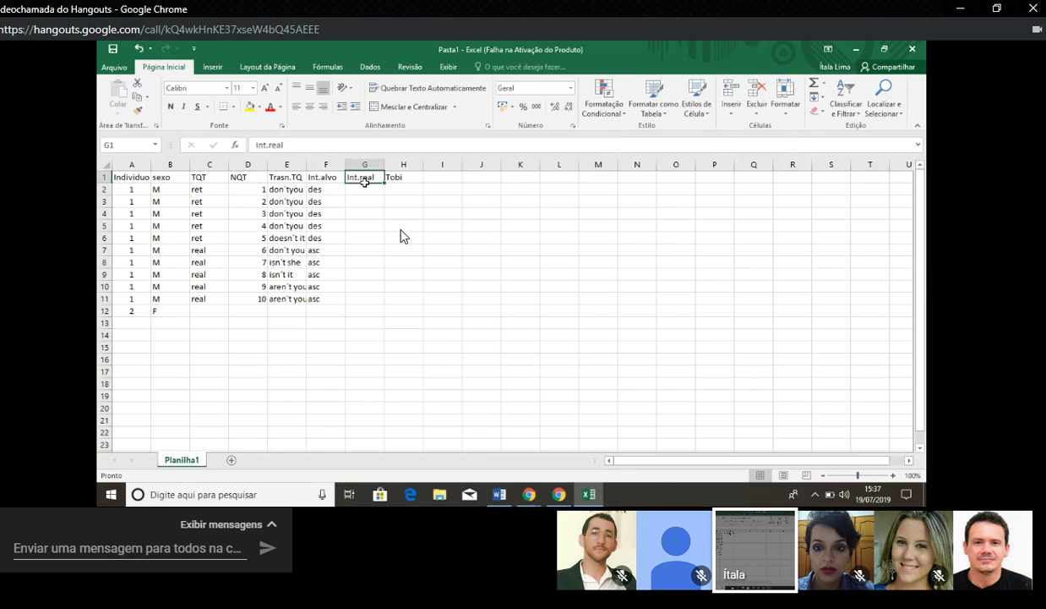
# Step: Rename the column heading in cell E1 as Trans.QT
pyautogui.click(299, 179)
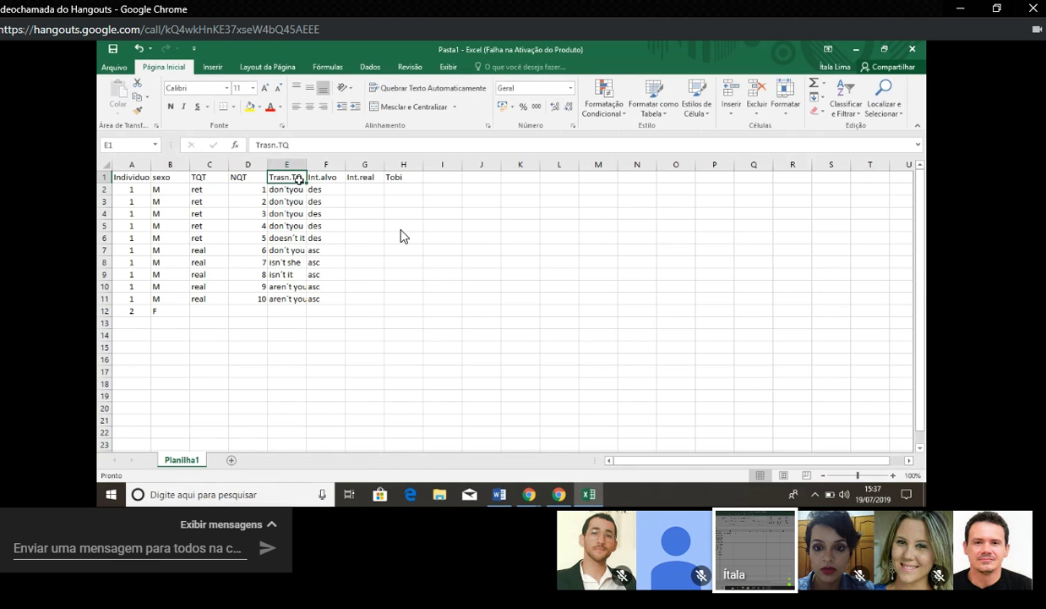
pyautogui.write('T')
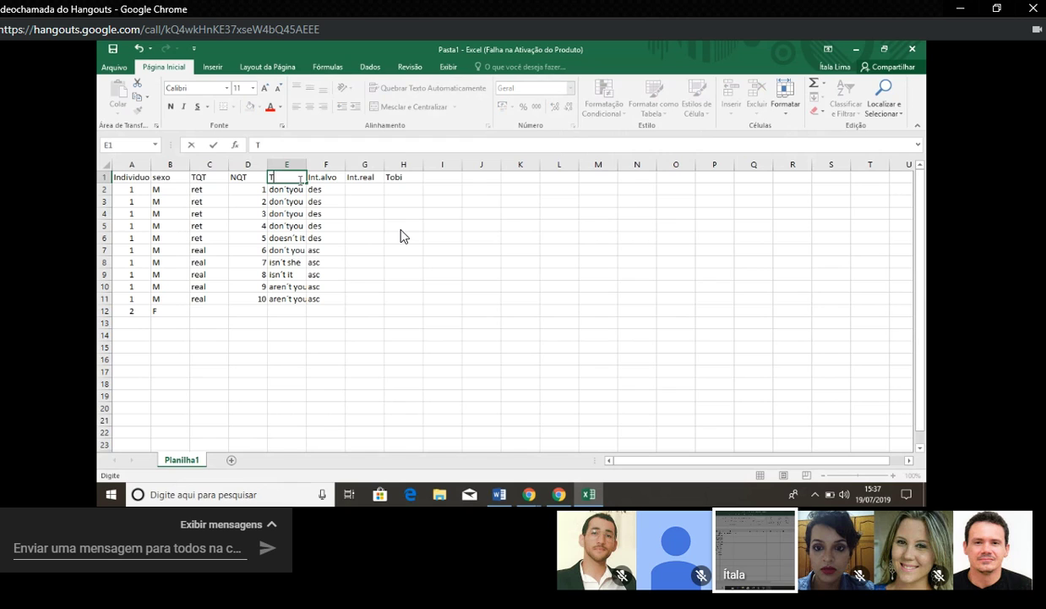
pyautogui.write('rasn')
pyautogui.write('.')
pyautogui.write('Q')
pyautogui.write('T')
pyautogui.press('BackSpace')
pyautogui.press('BackSpace')
pyautogui.press('BackSpace')
pyautogui.press('BackSpace')
pyautogui.press('BackSpace')
pyautogui.write('NS')
pyautogui.press('BackSpace')
pyautogui.press('BackSpace')
pyautogui.write('ns.QT')
pyautogui.click(296, 190)
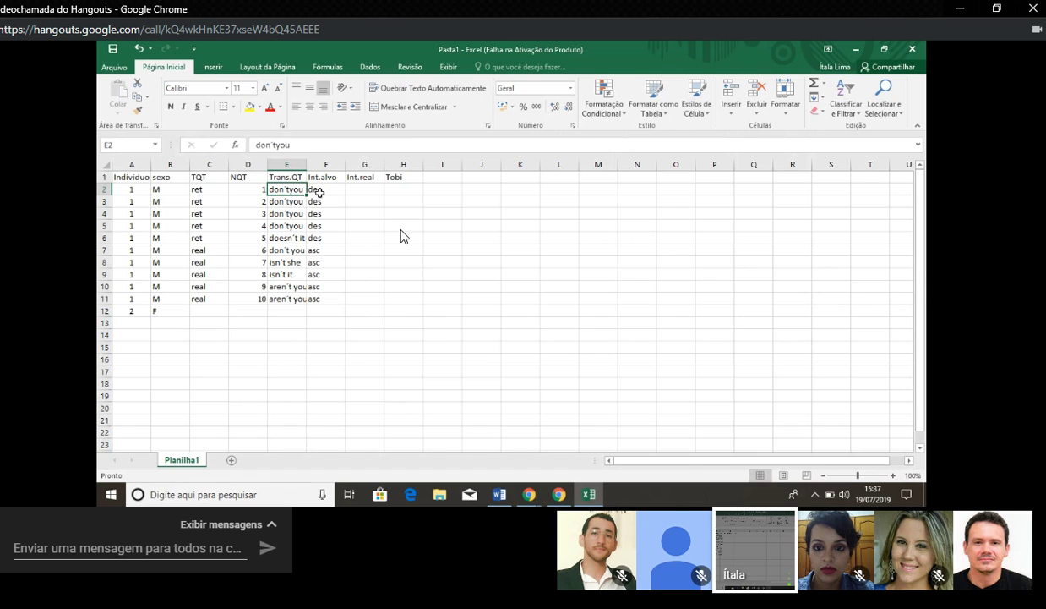
pyautogui.click(325, 190)
pyautogui.click(360, 190)
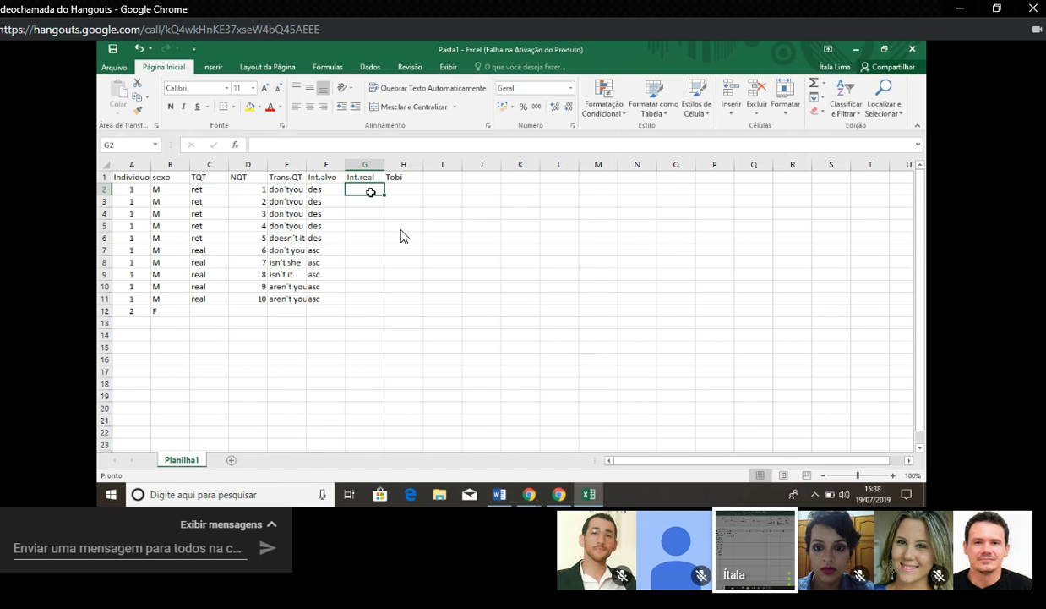
pyautogui.click(399, 193)
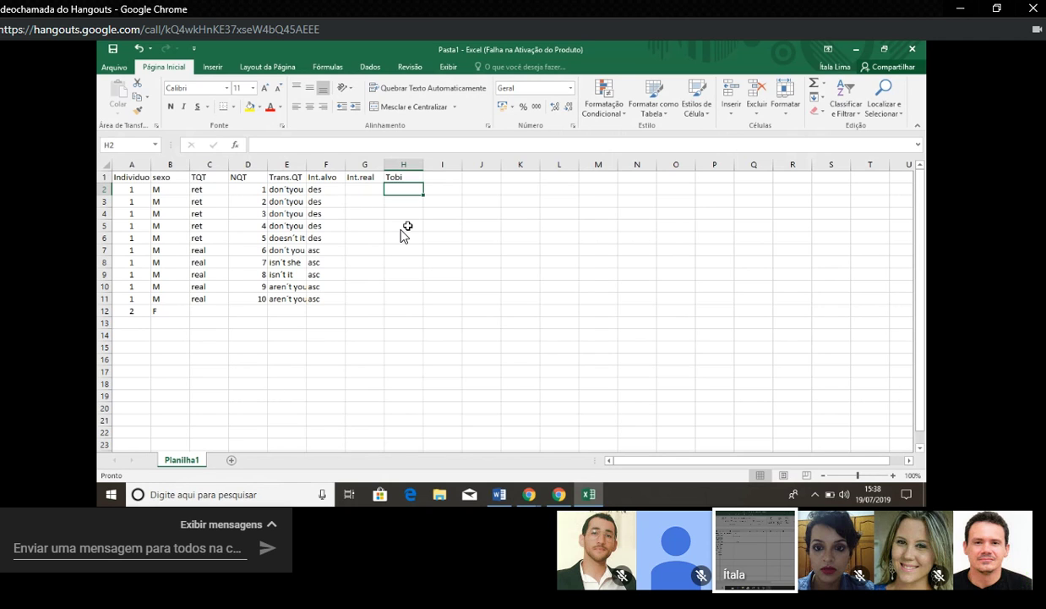
# Step: Switch to the Word document and look through the results chapter's dialogue tables, from the Informante 1 table to the Informante 2 table
pyautogui.click(406, 226)
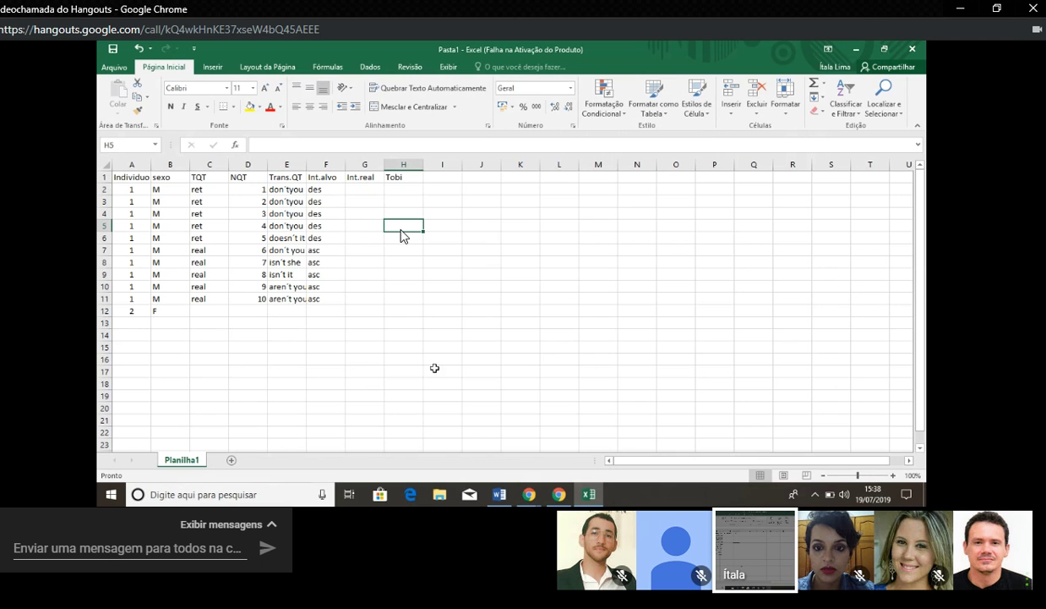
pyautogui.moveTo(500, 497)
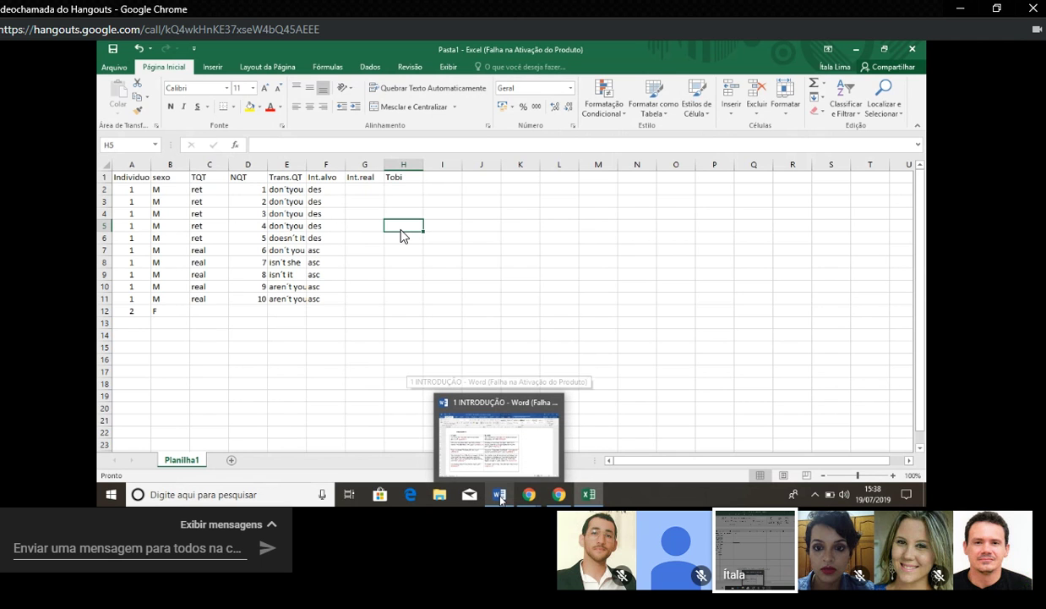
pyautogui.click(508, 466)
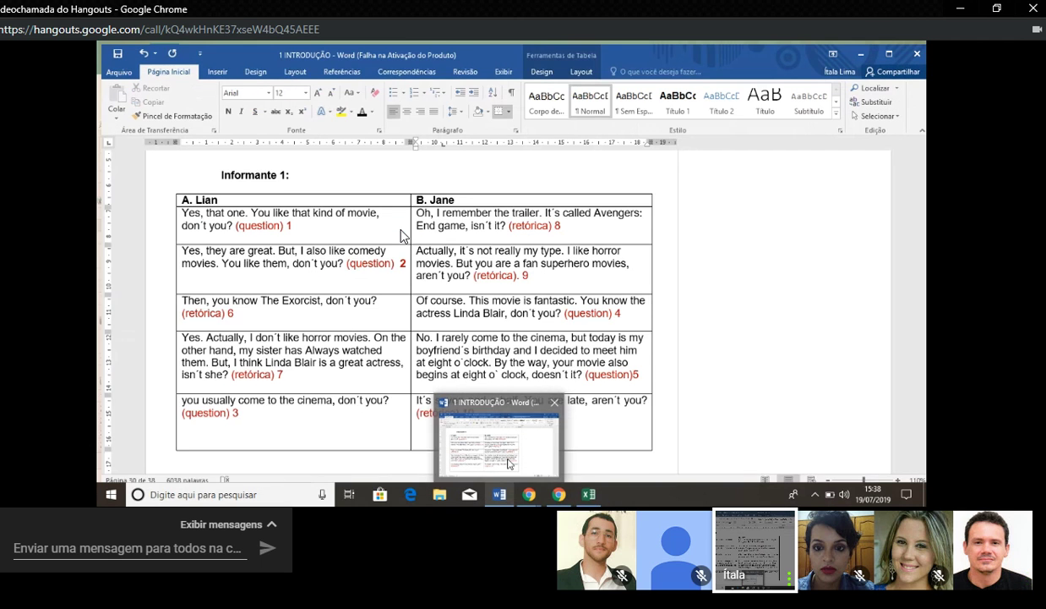
pyautogui.scroll(-3, 404, 237)
pyautogui.scroll(-5, 402, 237)
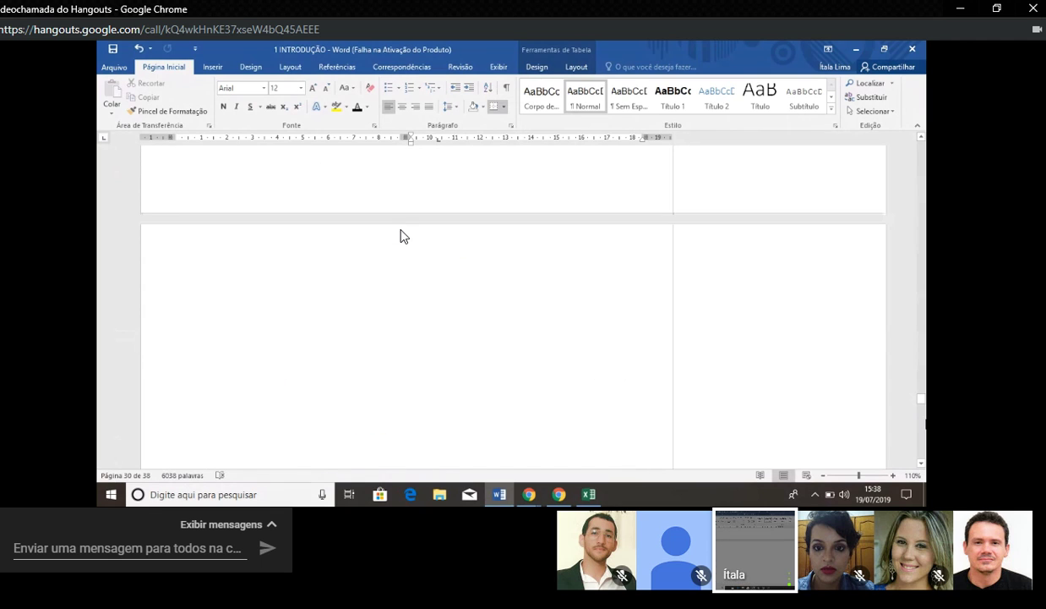
pyautogui.scroll(-2, 403, 237)
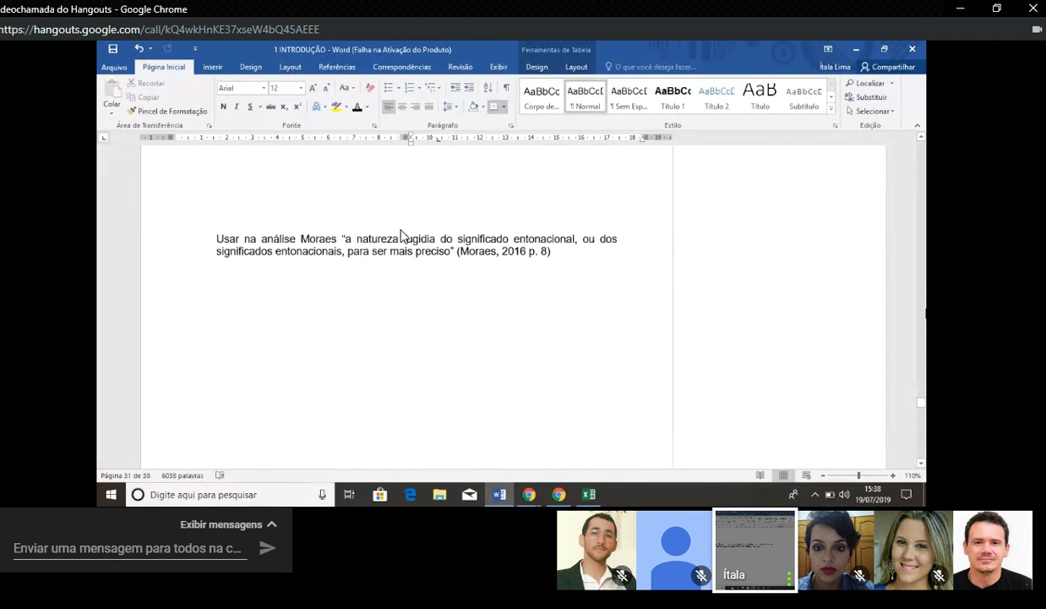
pyautogui.scroll(10, 401, 237)
pyautogui.scroll(1, 401, 237)
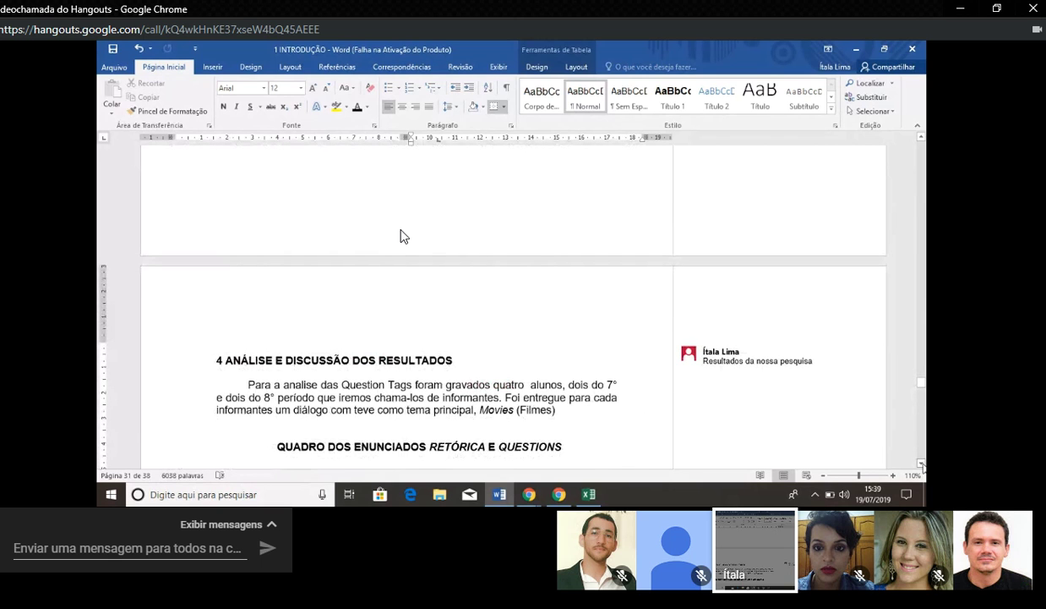
pyautogui.scroll(-5, 403, 236)
pyautogui.scroll(-7, 402, 237)
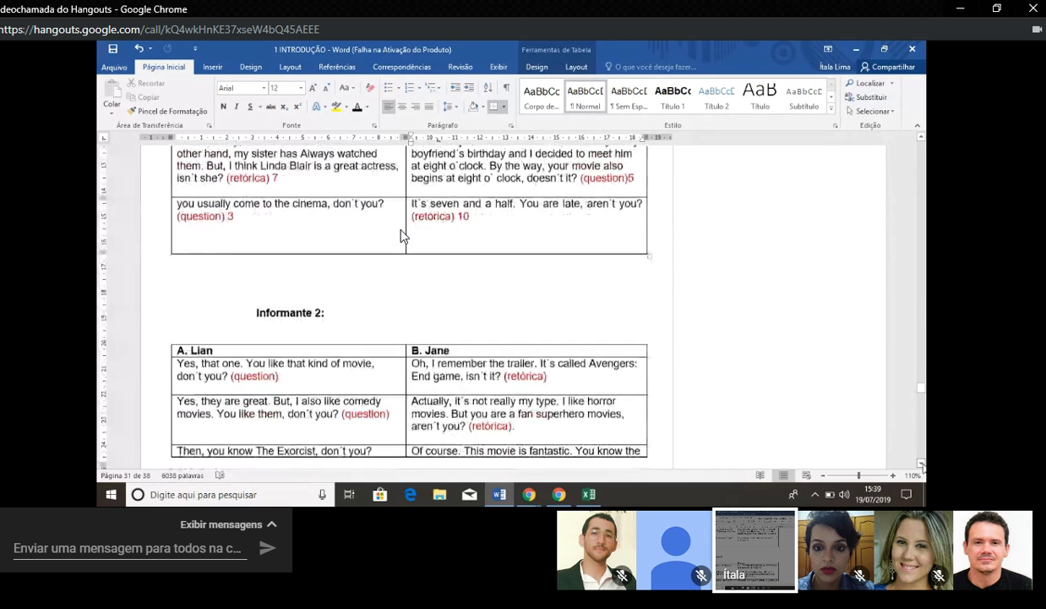